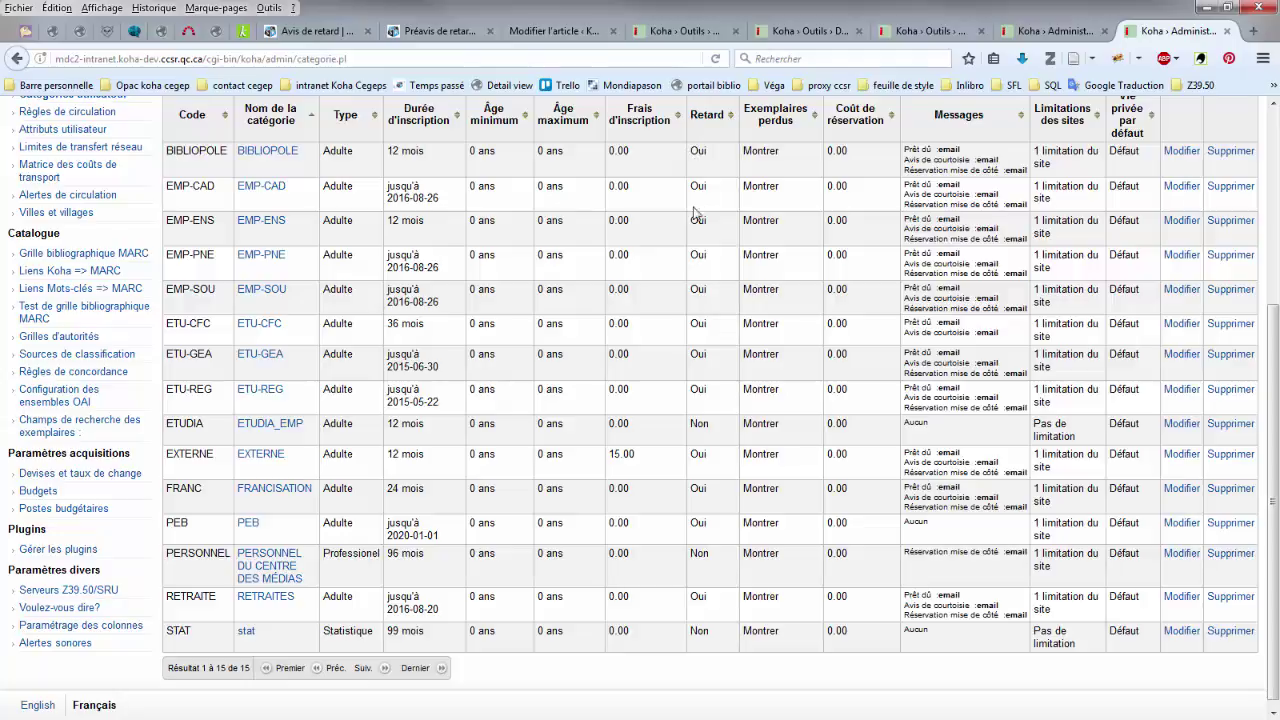
Step: Open the ETUDIA user category for editing and review its overdue message setting and default message preferences
scroll(698, 492, "up", 1)
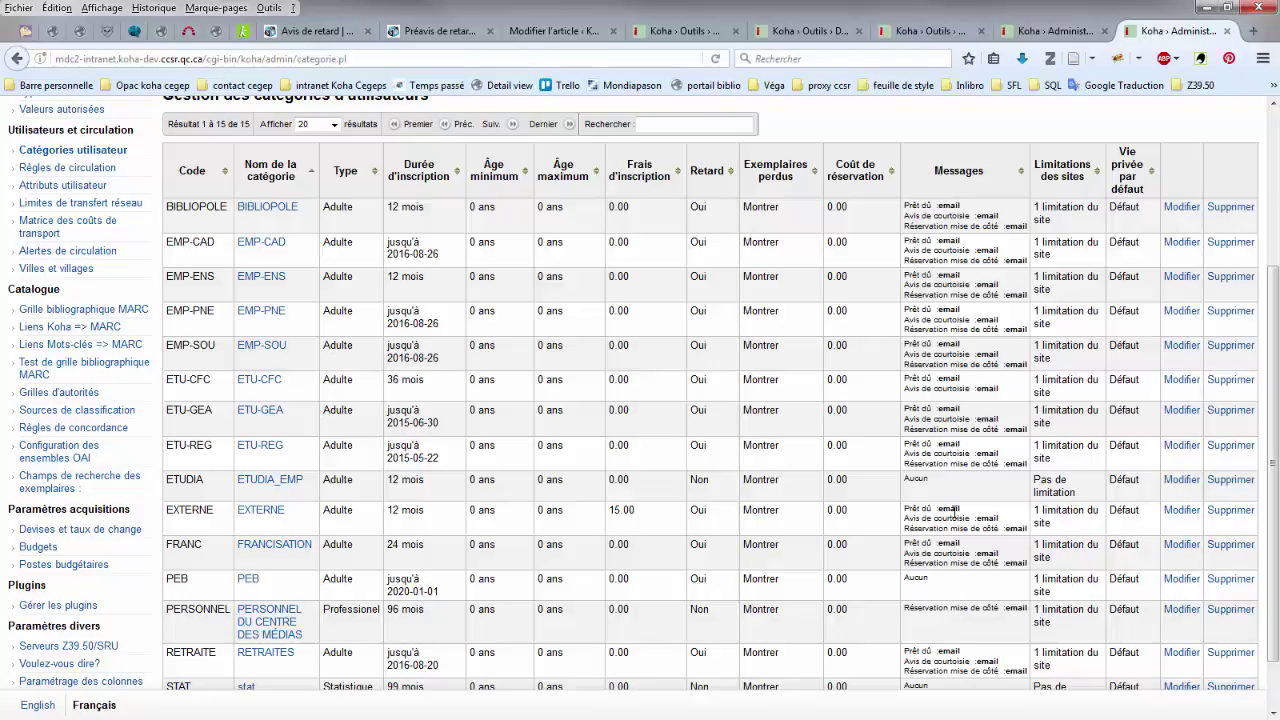
left_click(1178, 481)
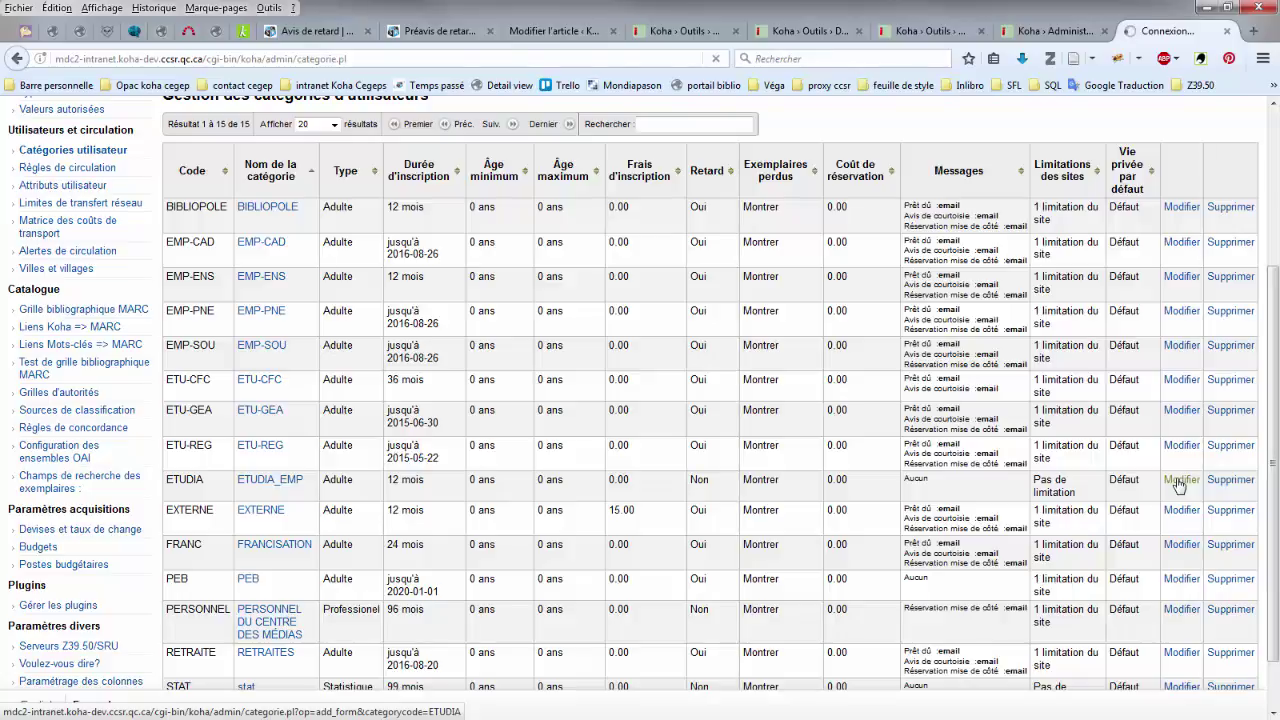
scroll(380, 405, "down", 4)
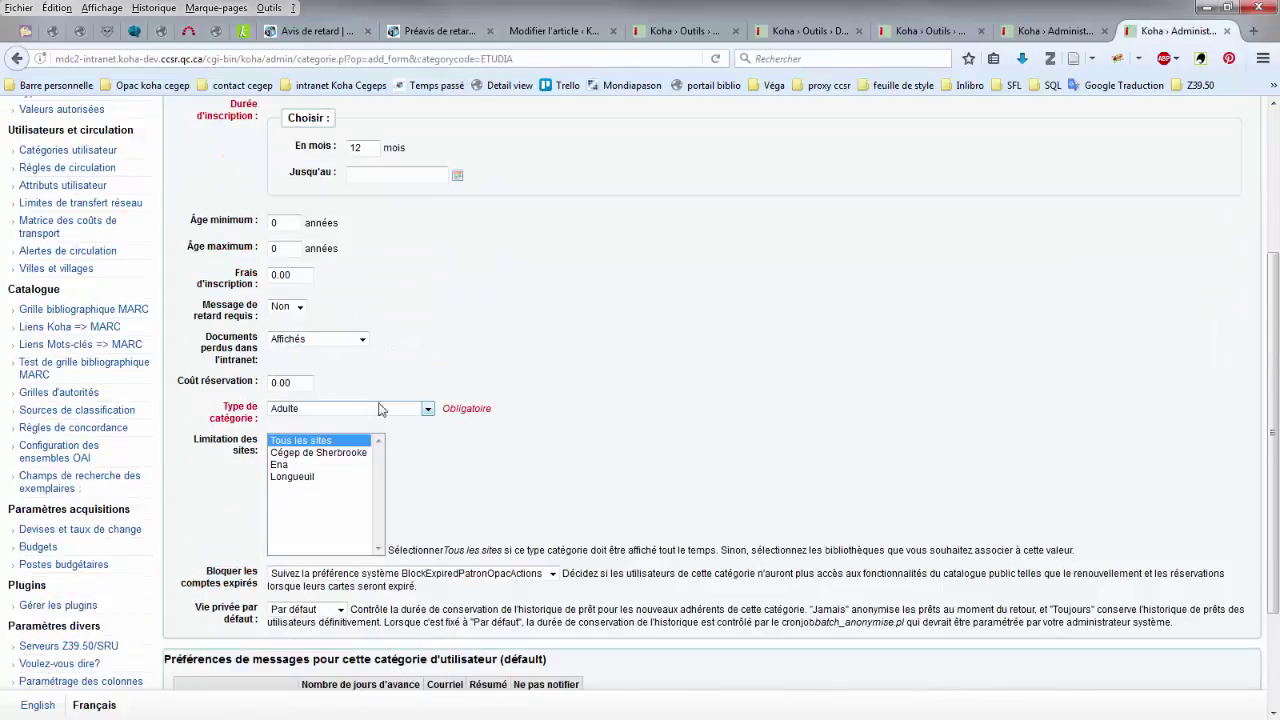
scroll(380, 408, "down", 3)
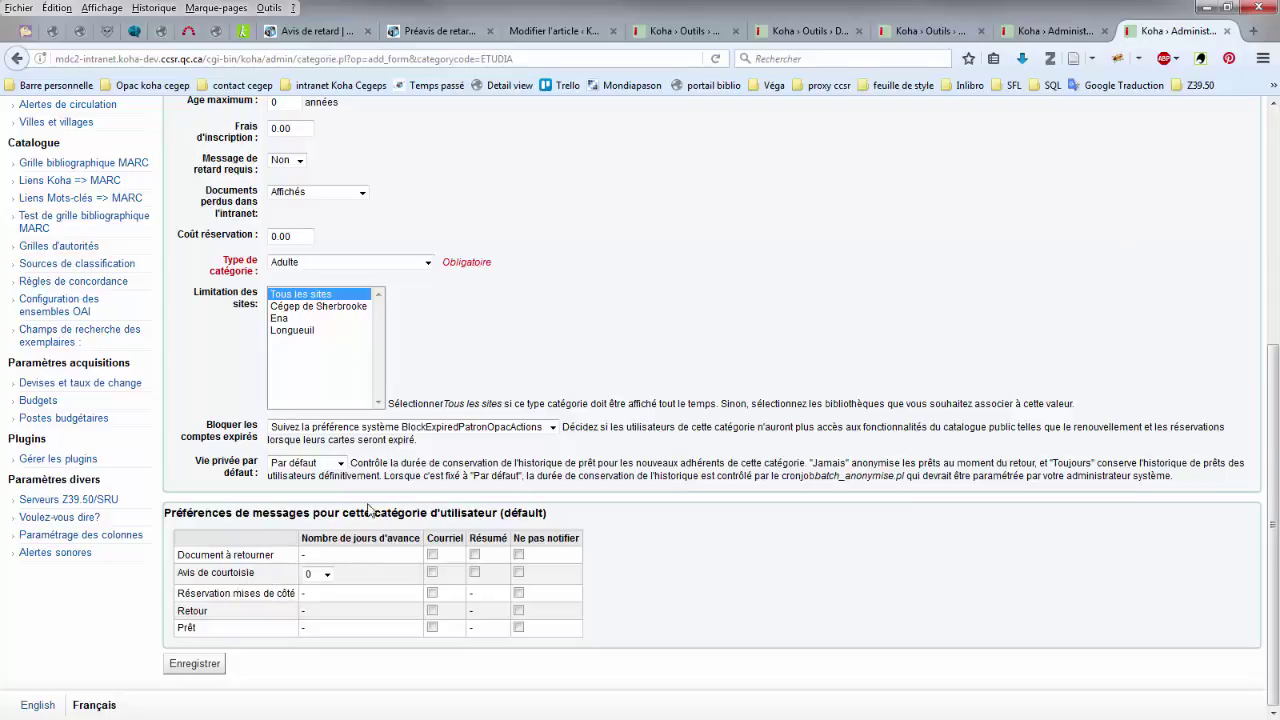
Step: Review the Utilisateurs system preferences, including EnhancedMessagingPreferences
left_click(1059, 35)
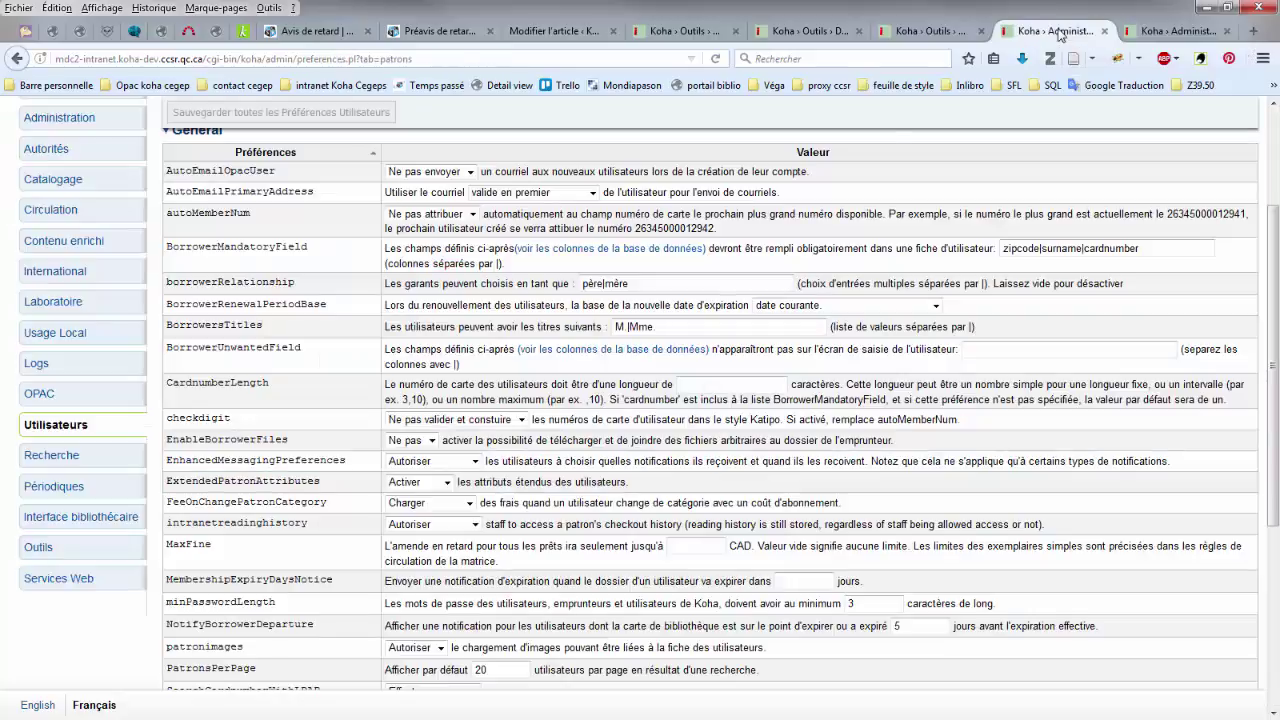
scroll(100, 562, "up", 2)
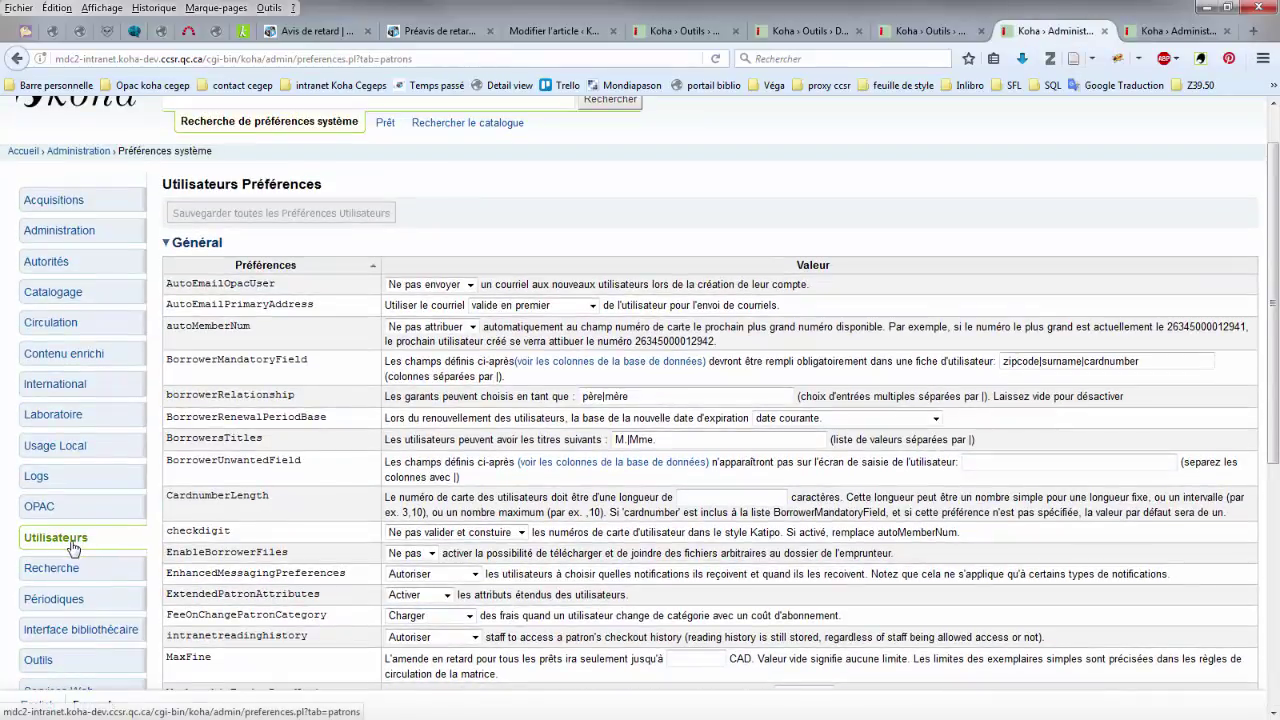
scroll(213, 333, "down", 2)
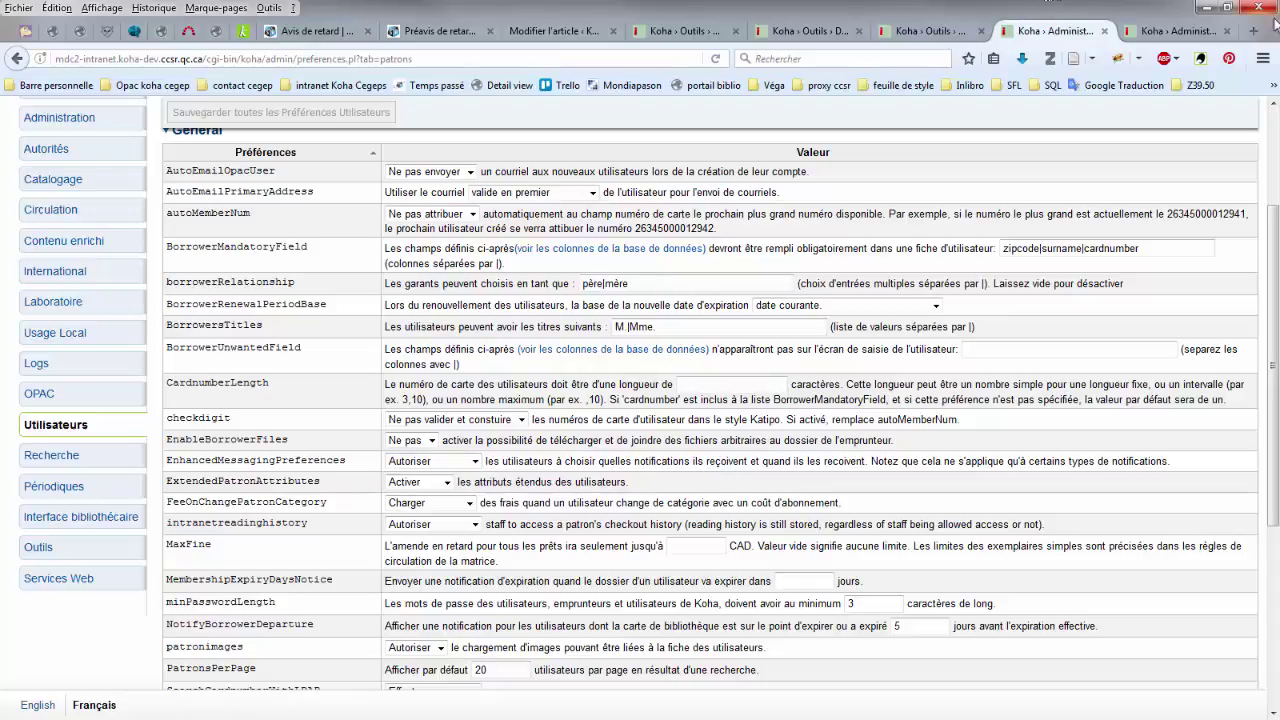
Step: Return to the ETUDIA category form and examine its enrolment settings and message preference table
key("ctrl+Tab")
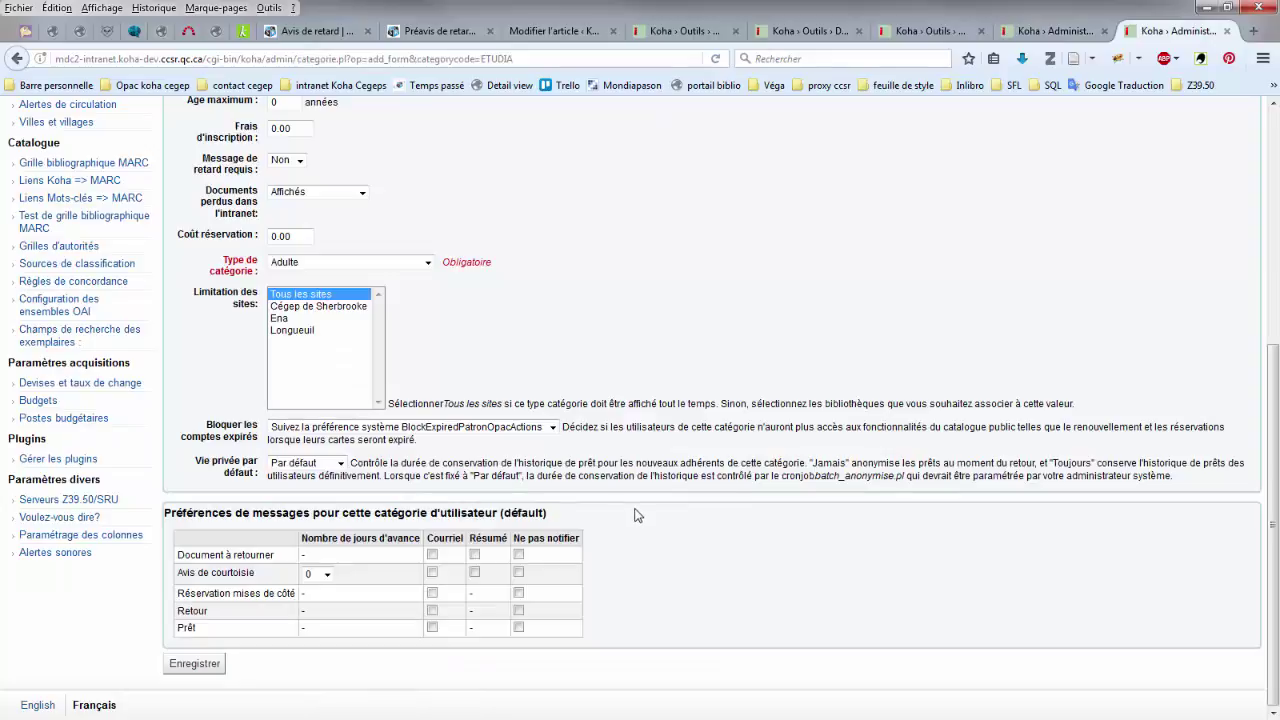
scroll(845, 430, "up", 5)
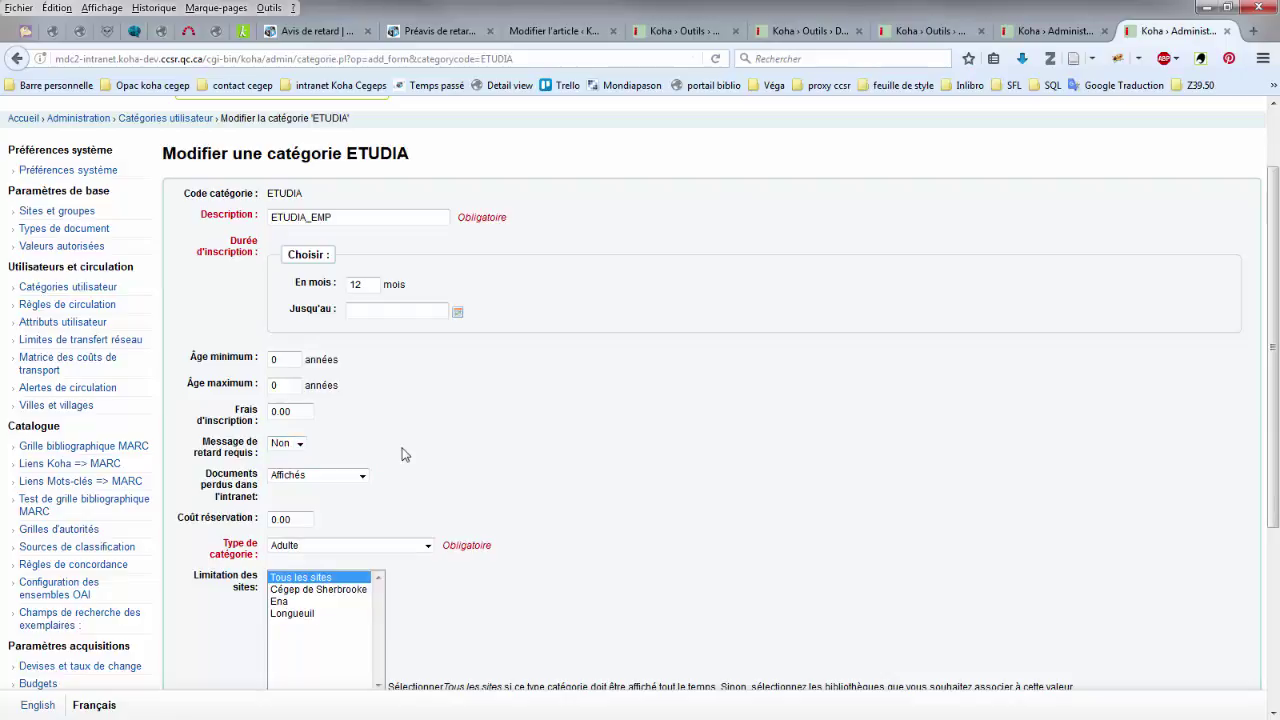
scroll(405, 451, "down", 5)
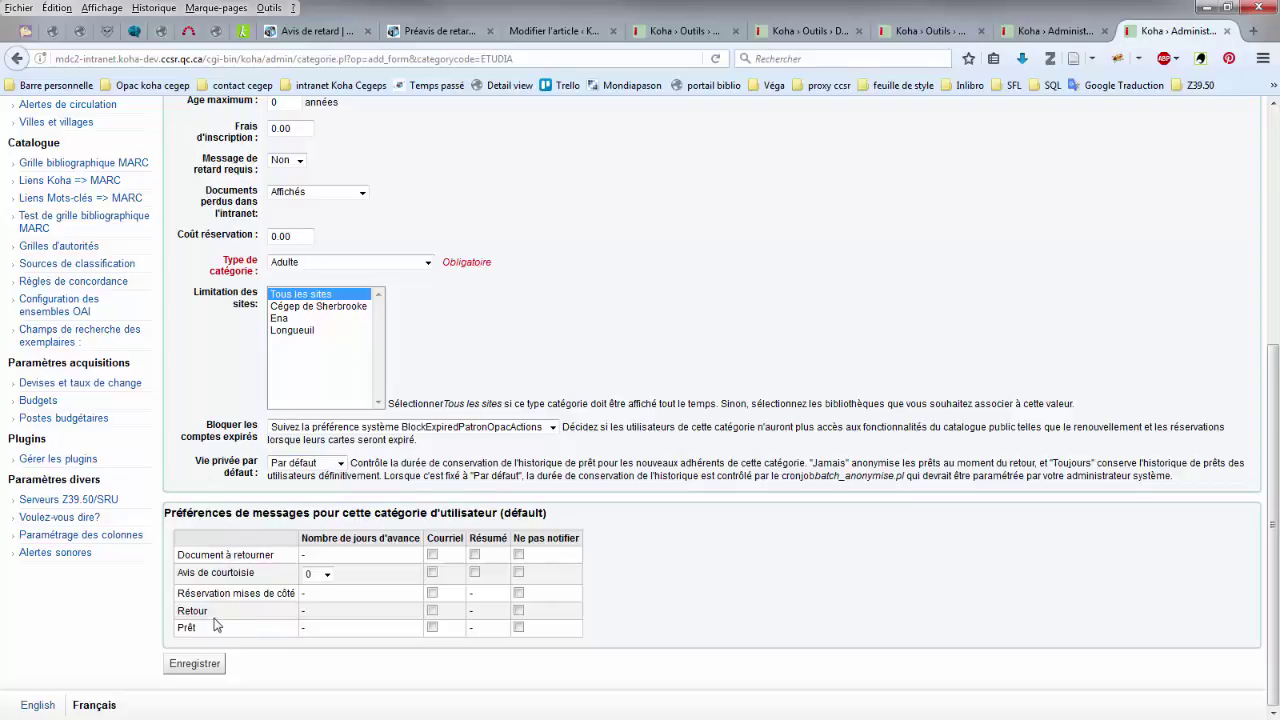
Step: Consult the table of contents of the help article "Préavis de retard et autres notifications"
left_click(440, 34)
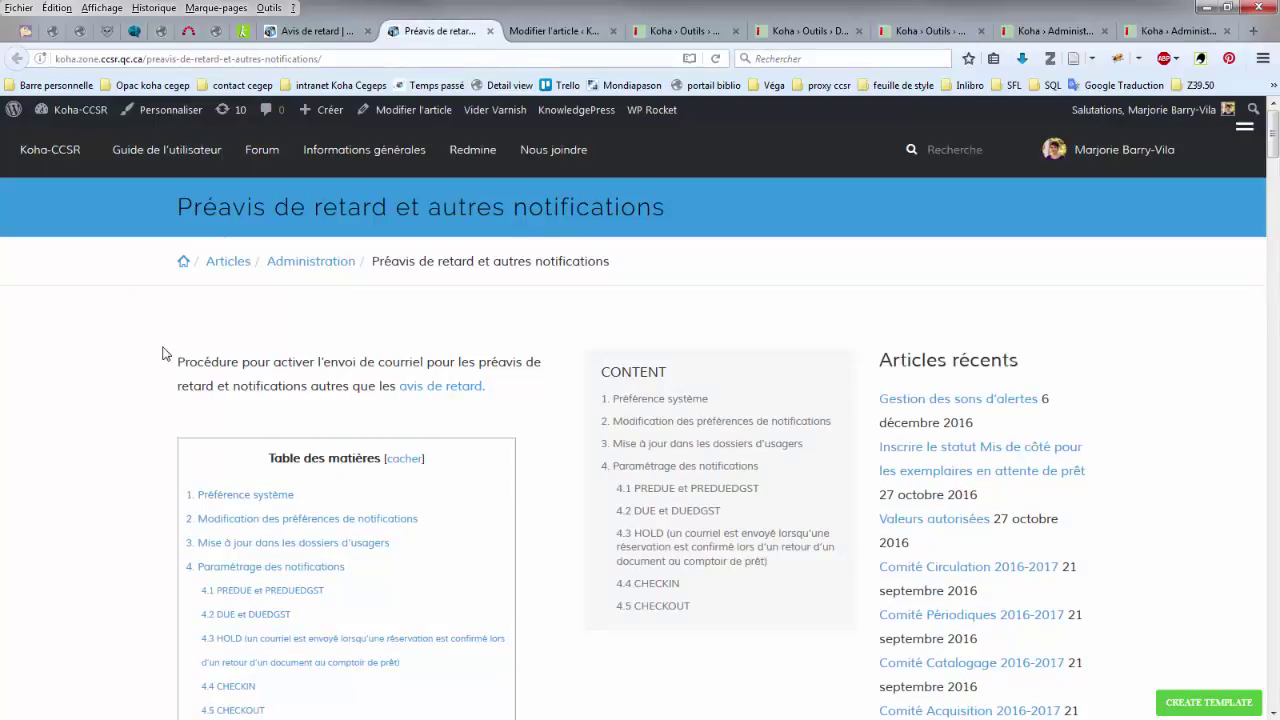
scroll(165, 355, "down", 1)
scroll(165, 355, "down", 1)
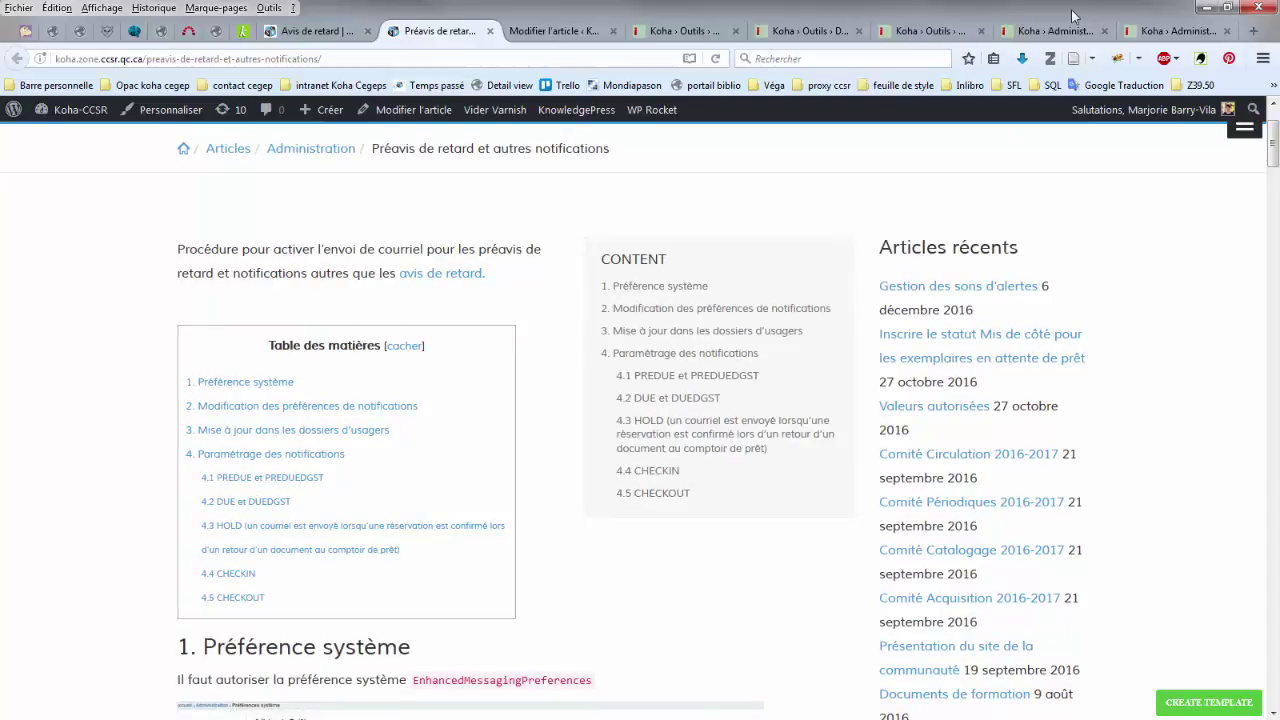
Step: Go to the default overdue notice triggers and compare the delays, letters and delivery options of the first, second and third notices
left_click(933, 31)
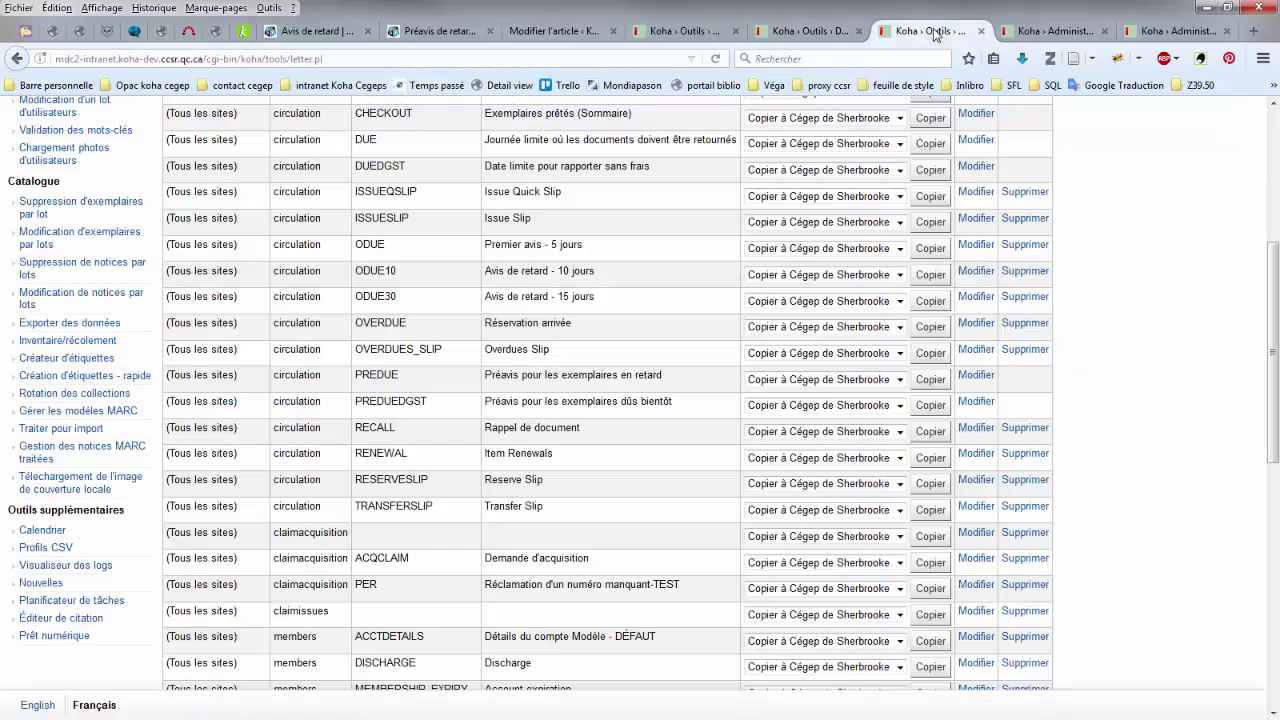
left_click(815, 31)
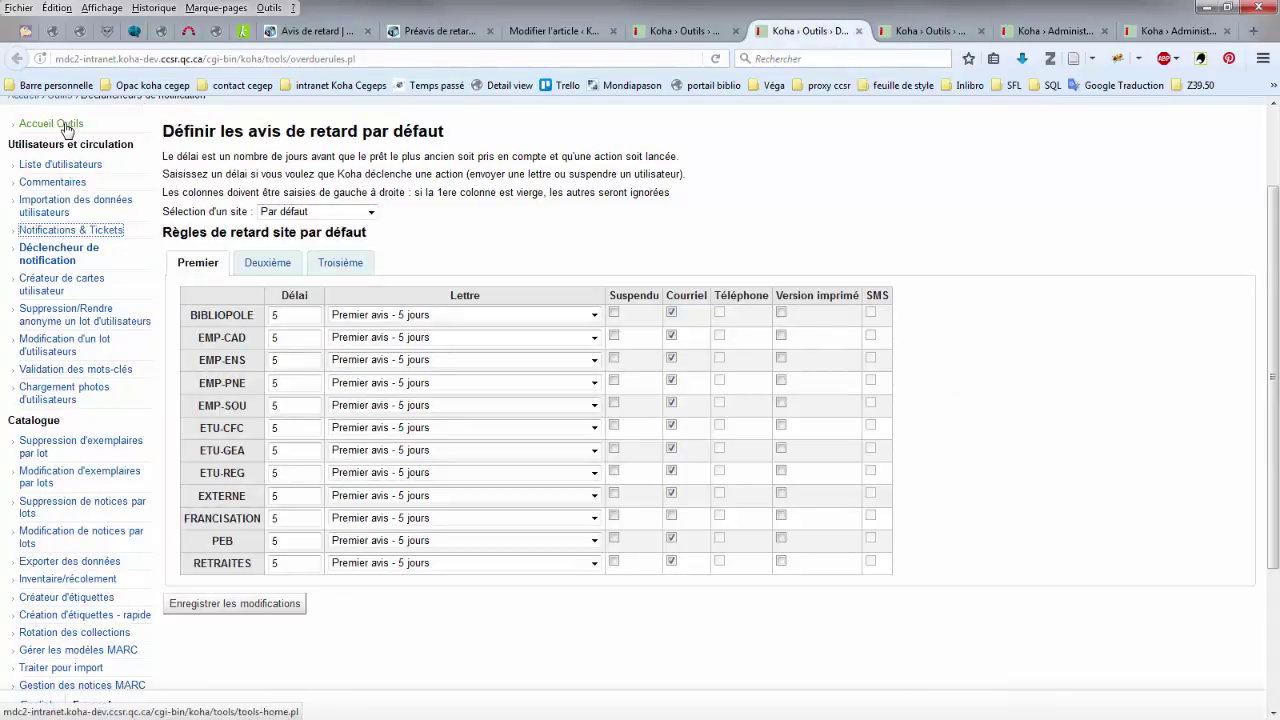
left_click(42, 252)
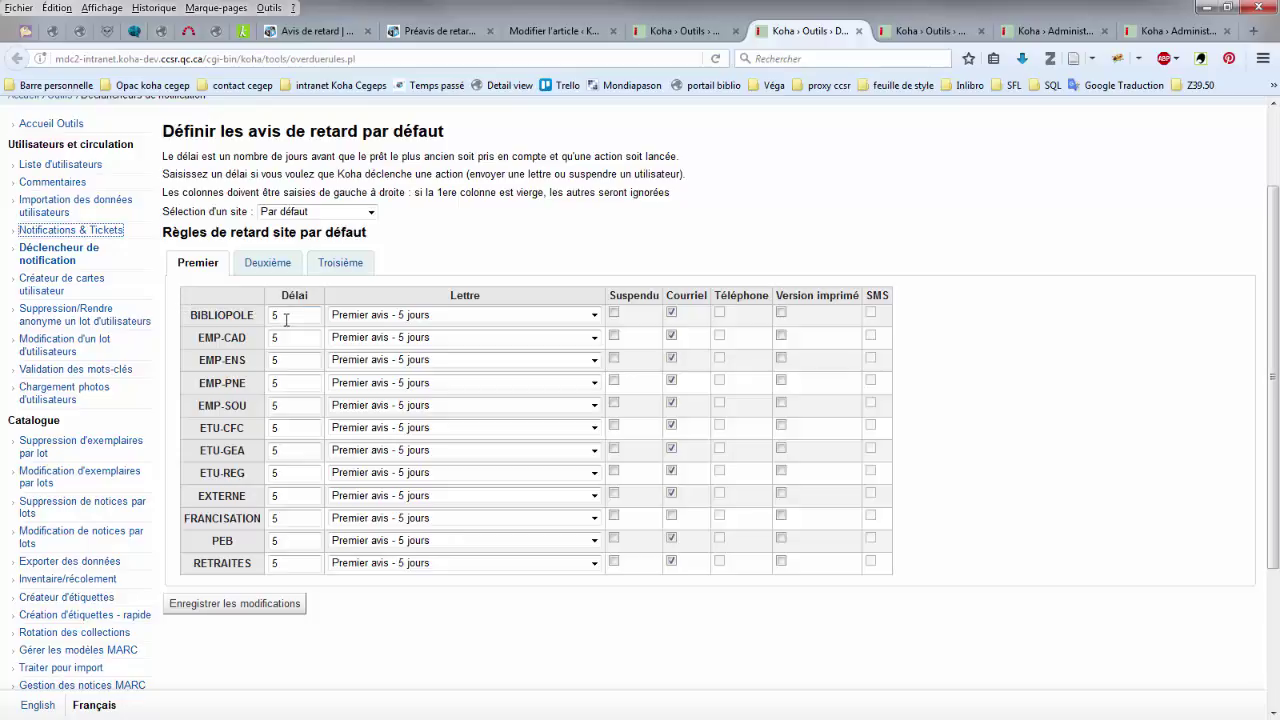
left_click(265, 262)
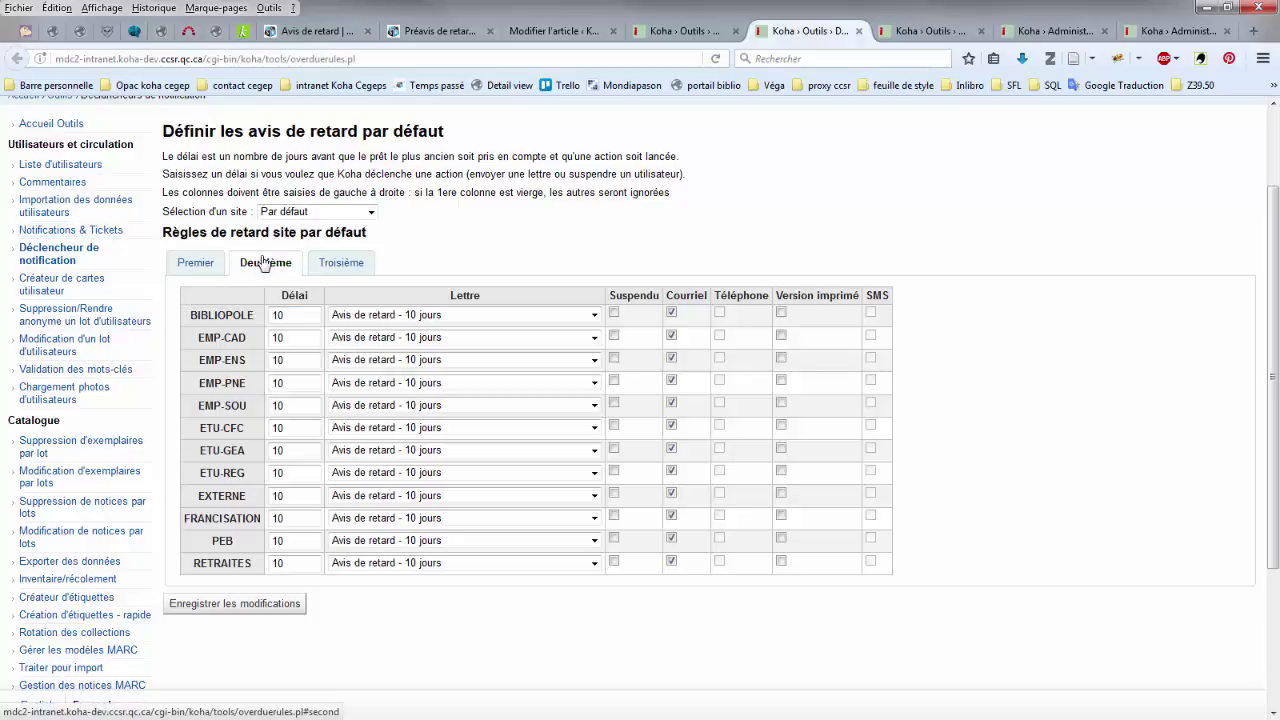
left_click(333, 267)
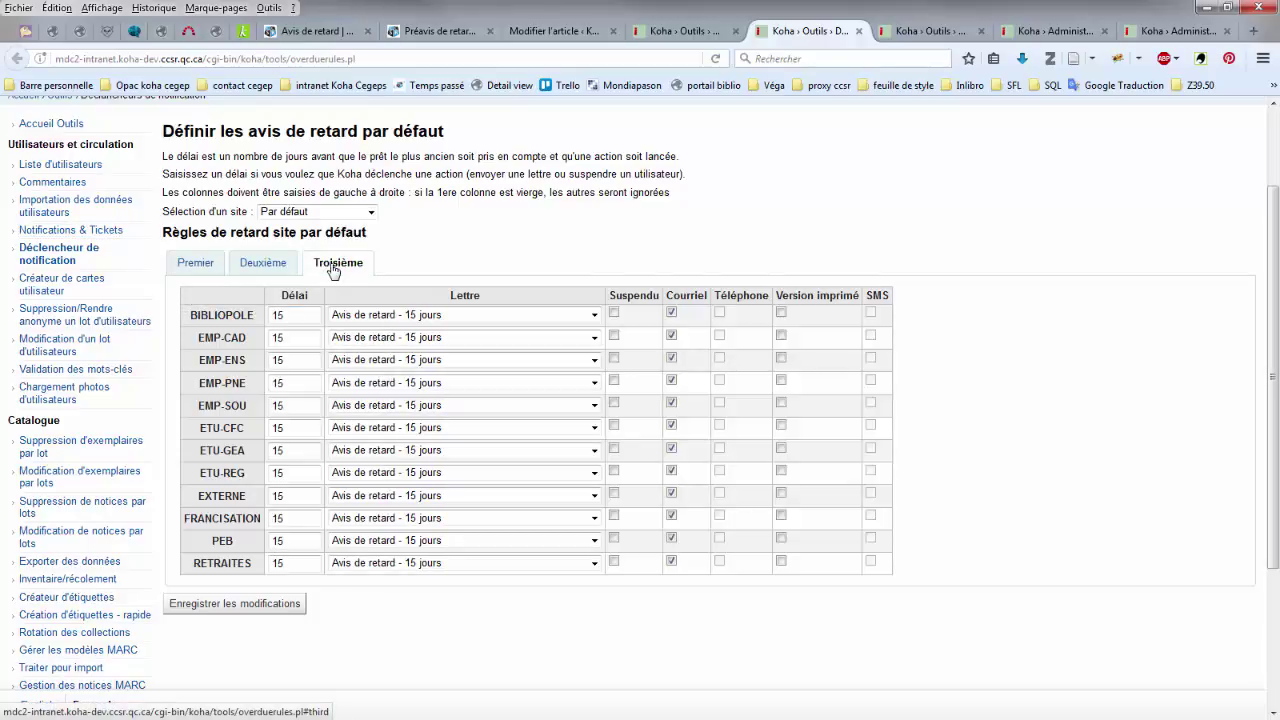
left_click(208, 266)
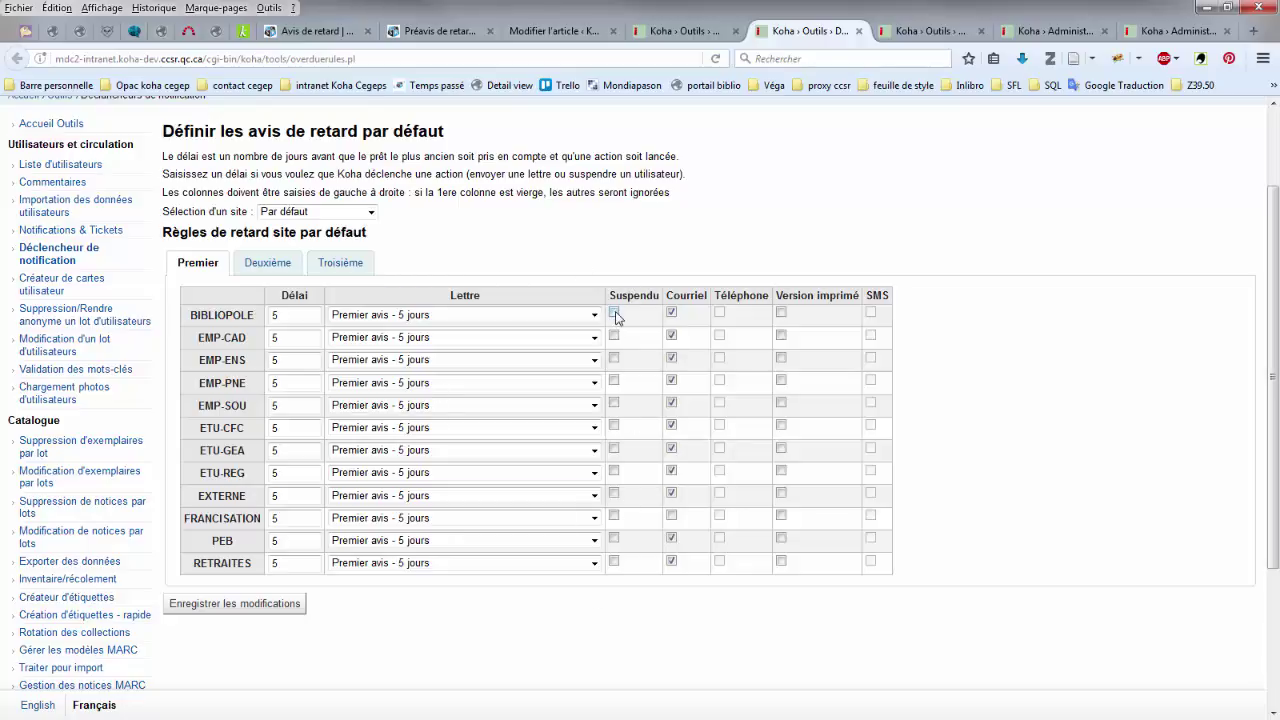
left_click(340, 264)
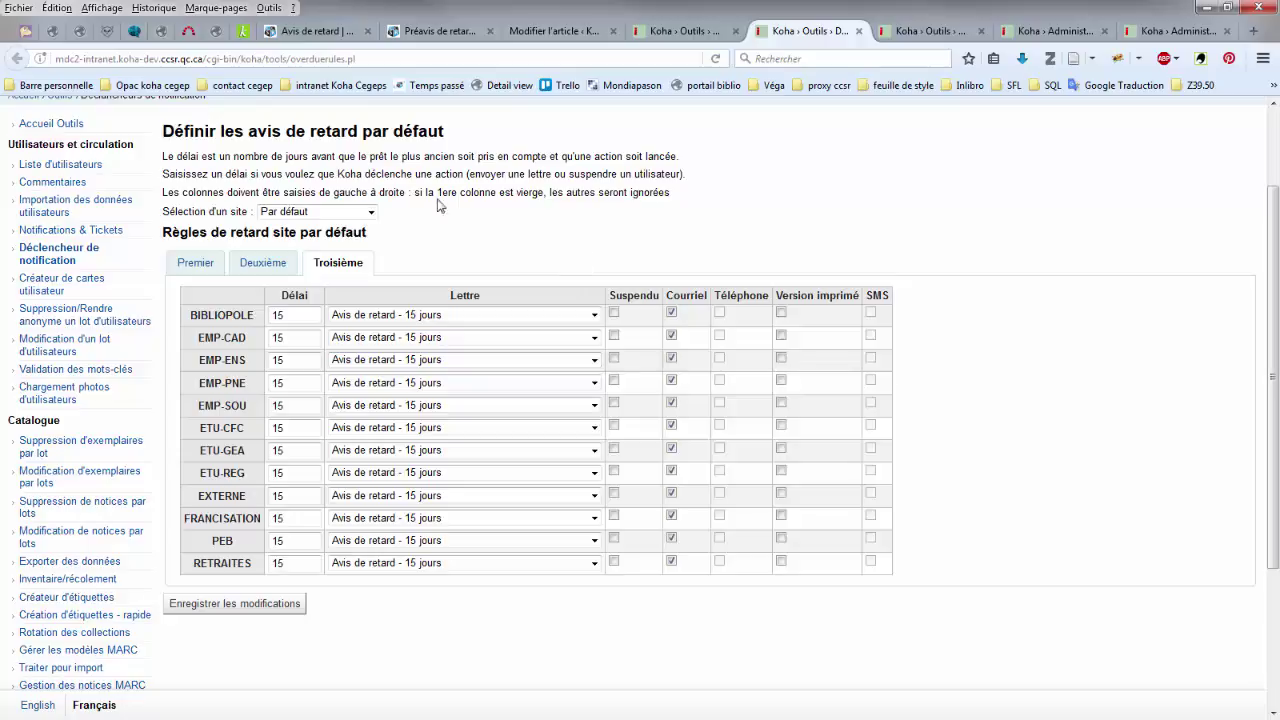
left_click(196, 263)
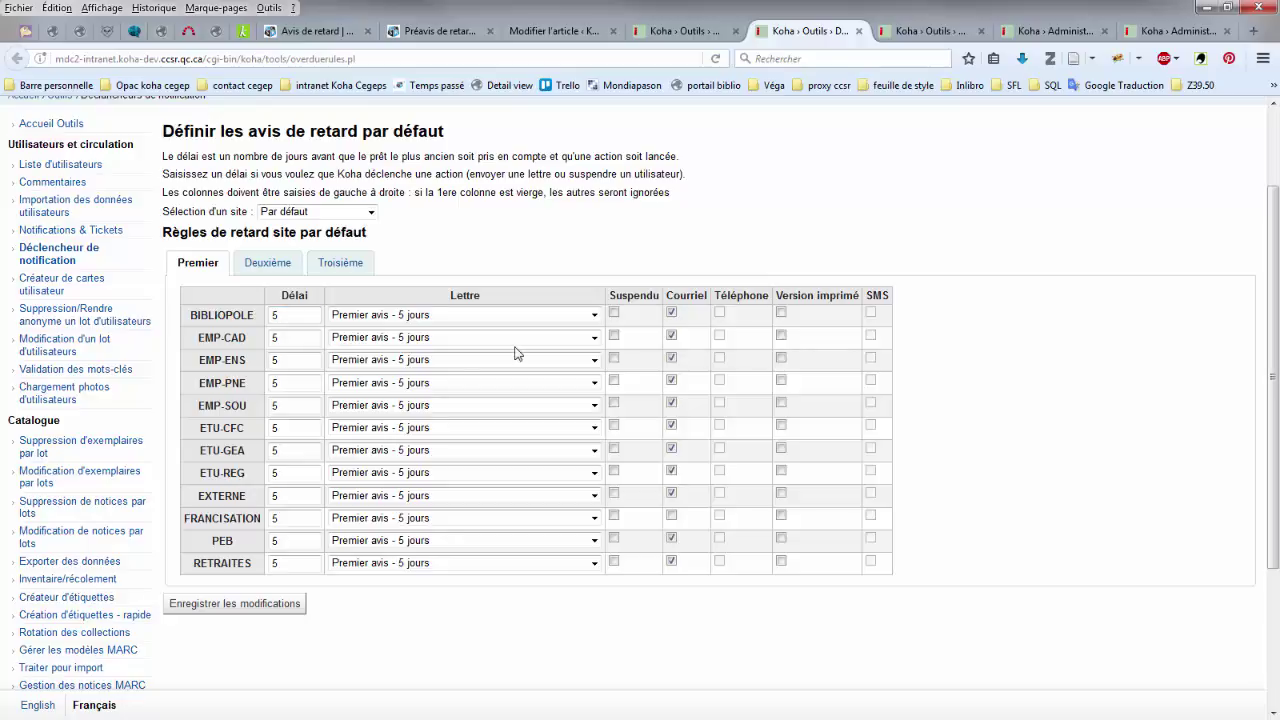
Step: Set the first overdue notice letter for BIBLIOPOLE to "Pas de notification"
left_click(459, 318)
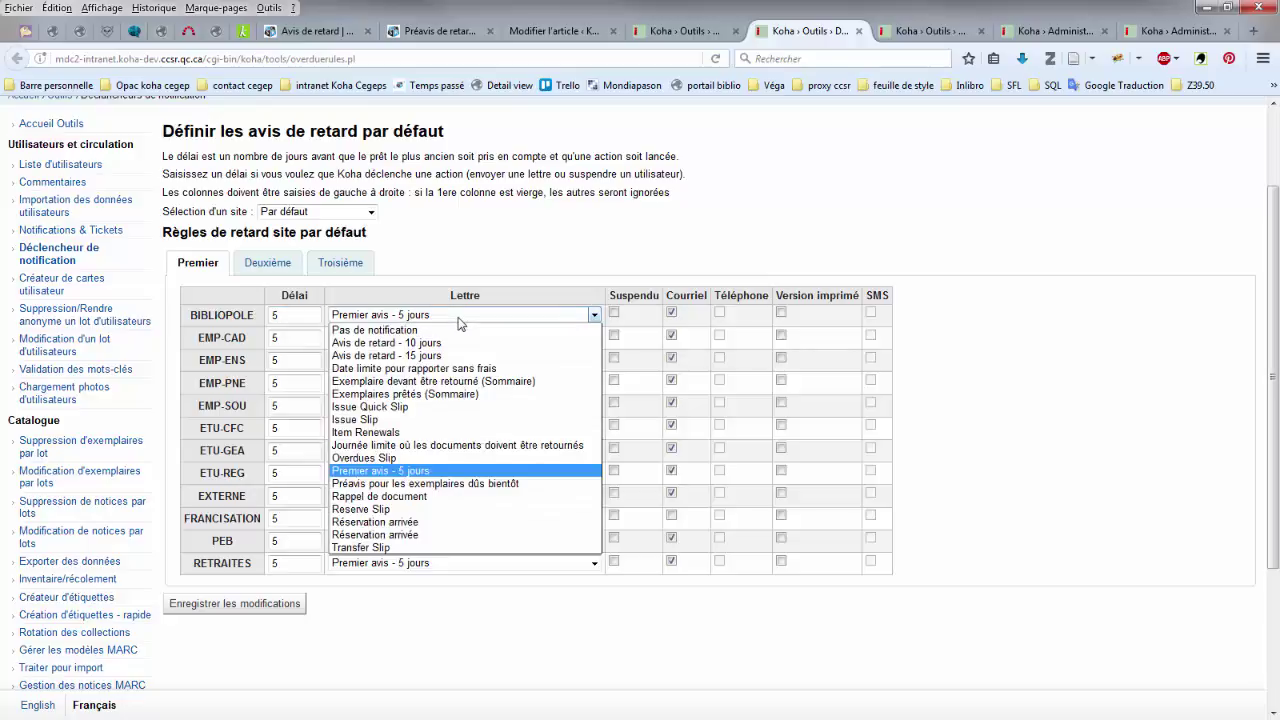
left_click(398, 330)
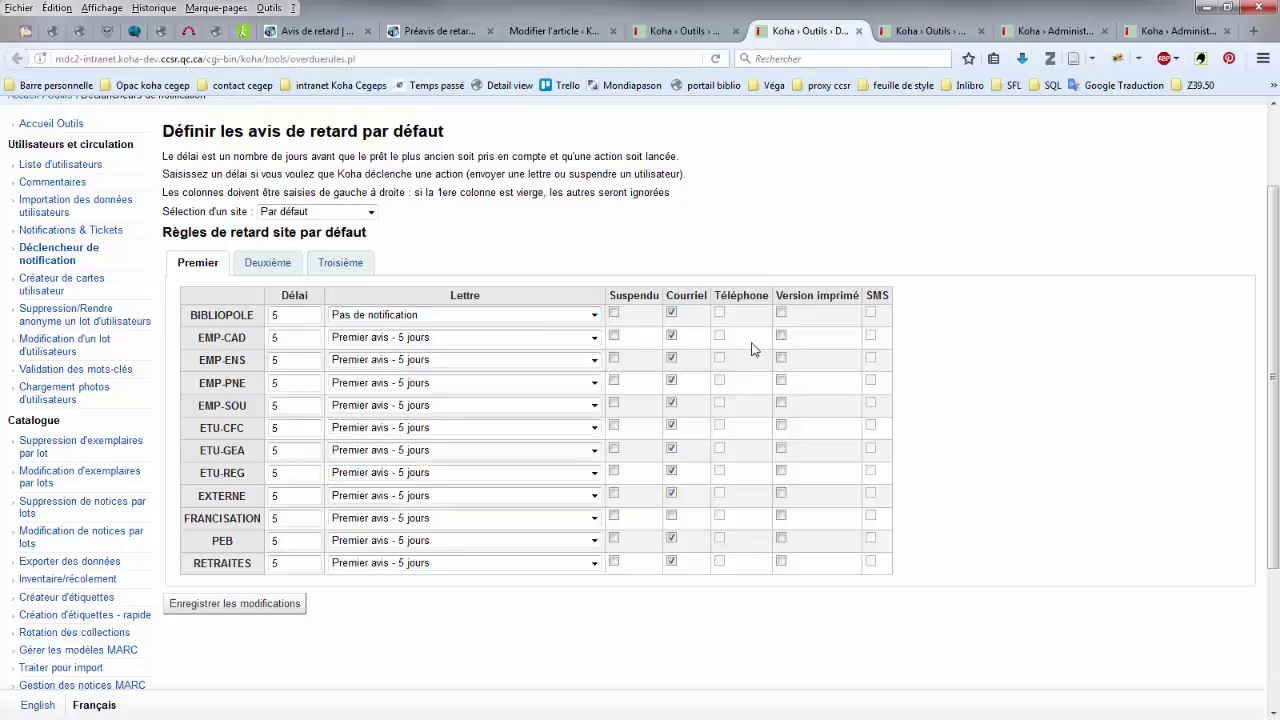
left_click(407, 316)
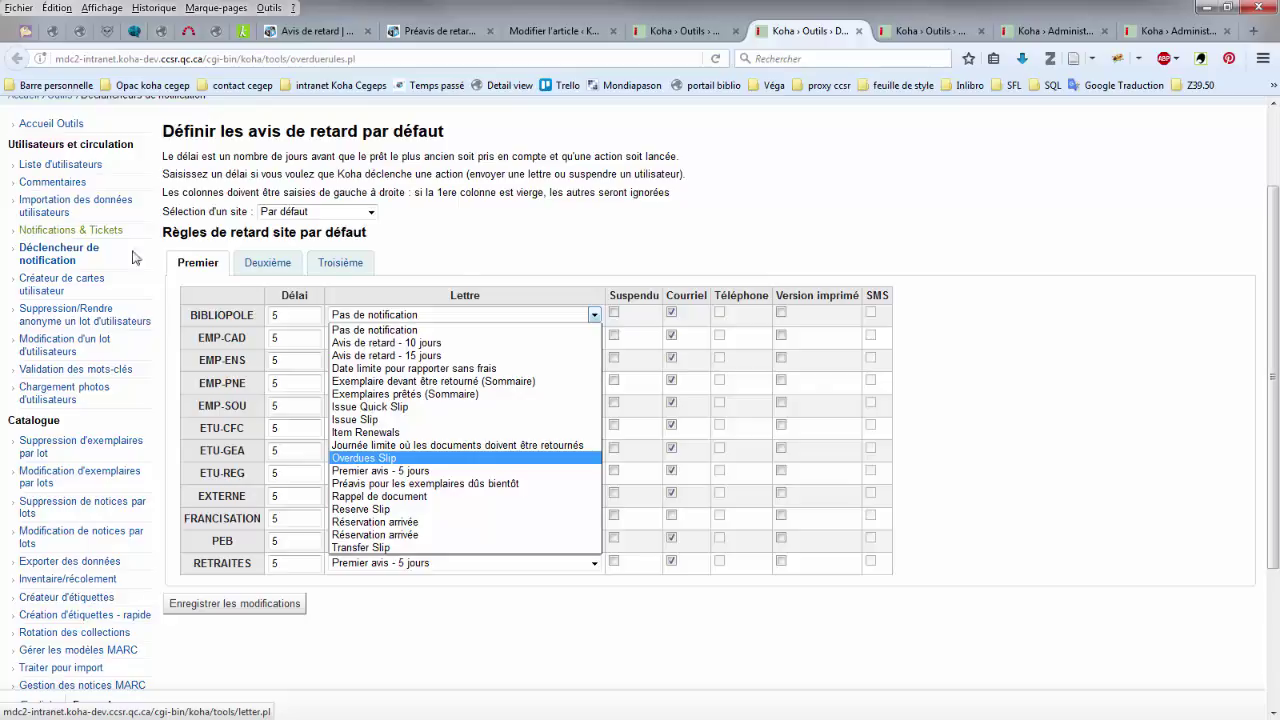
left_click(490, 257)
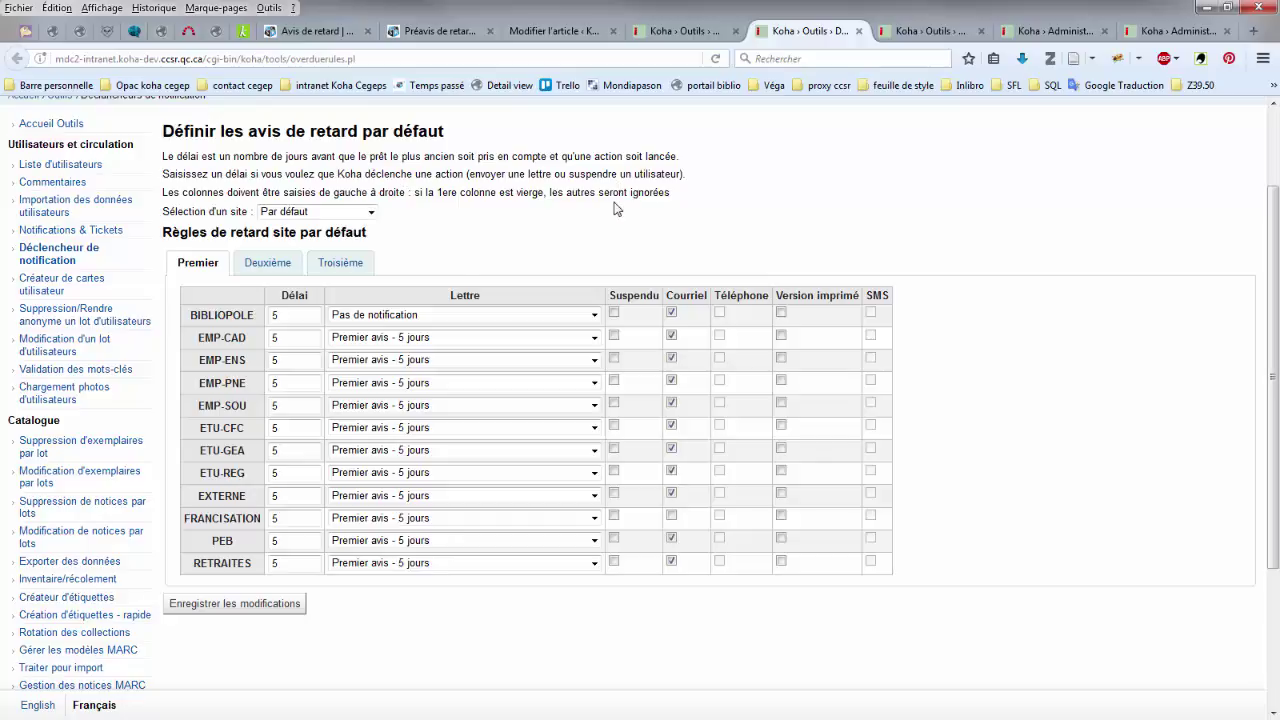
Step: Open the logged-in account's patron record in a new tab and review its contact details and notification preferences
scroll(463, 268, "up", 1)
scroll(463, 268, "up", 2)
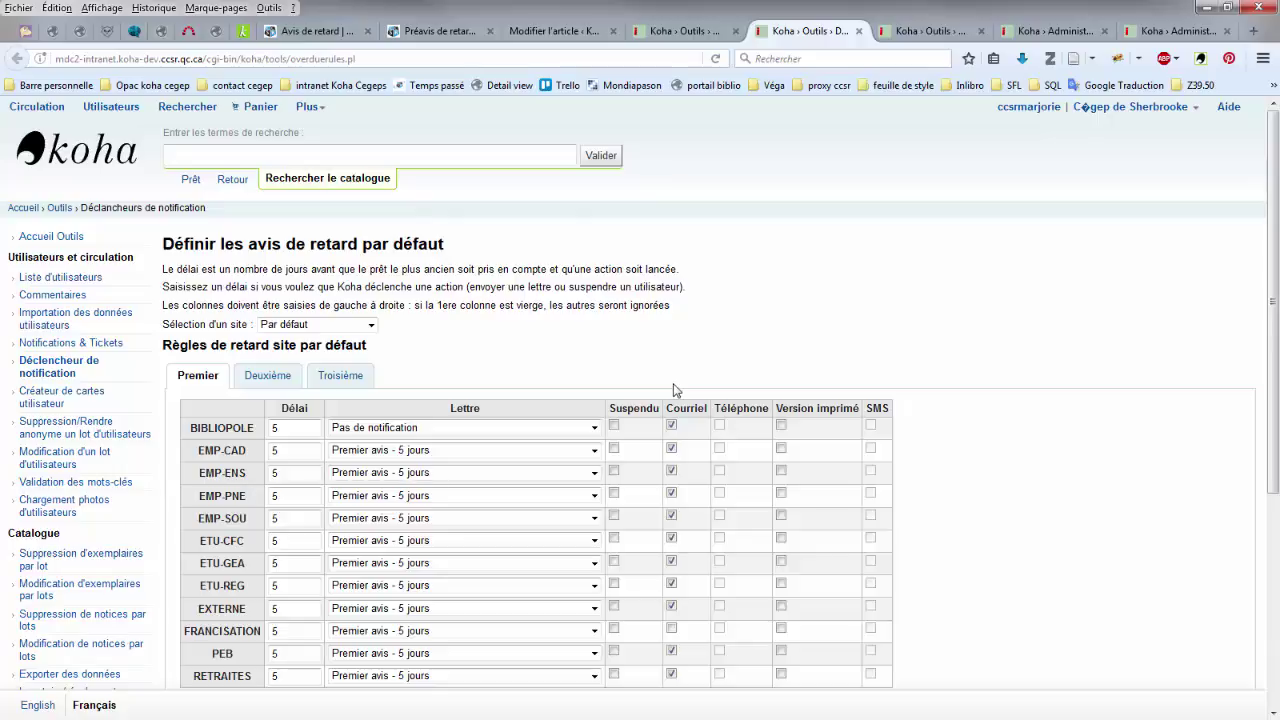
left_click(1043, 112)
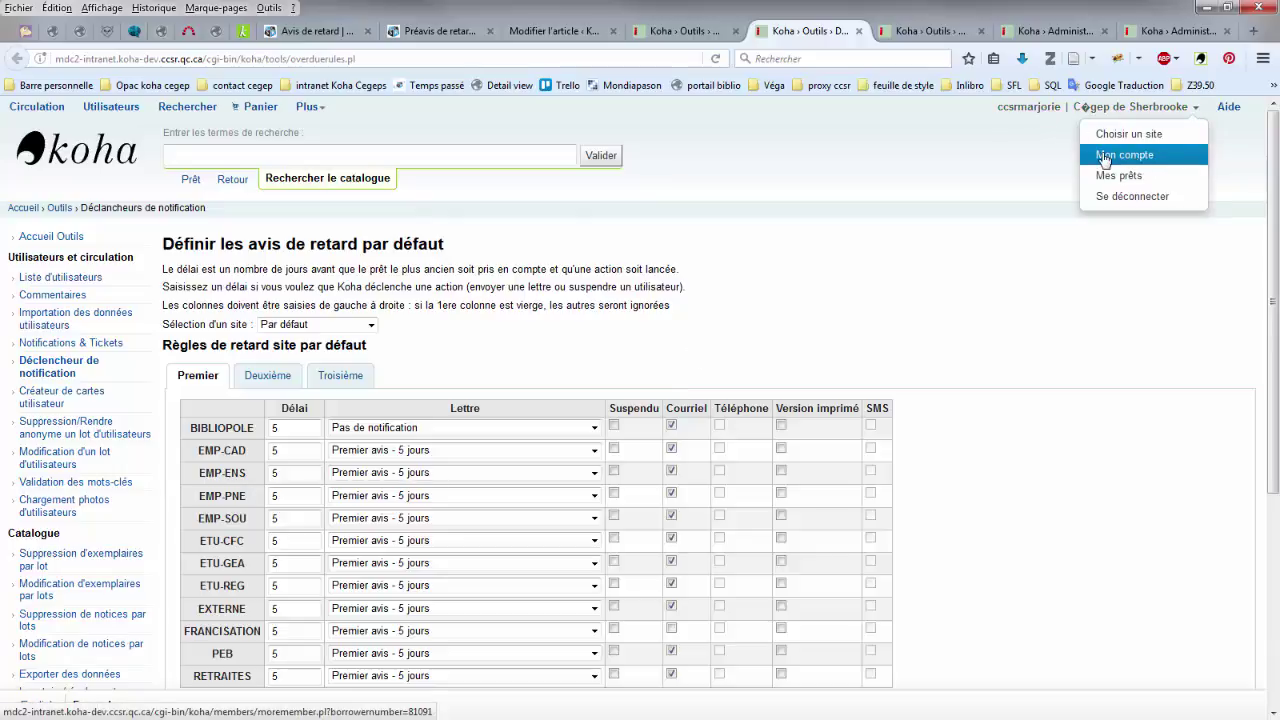
middle_click(1104, 157)
left_click(852, 32)
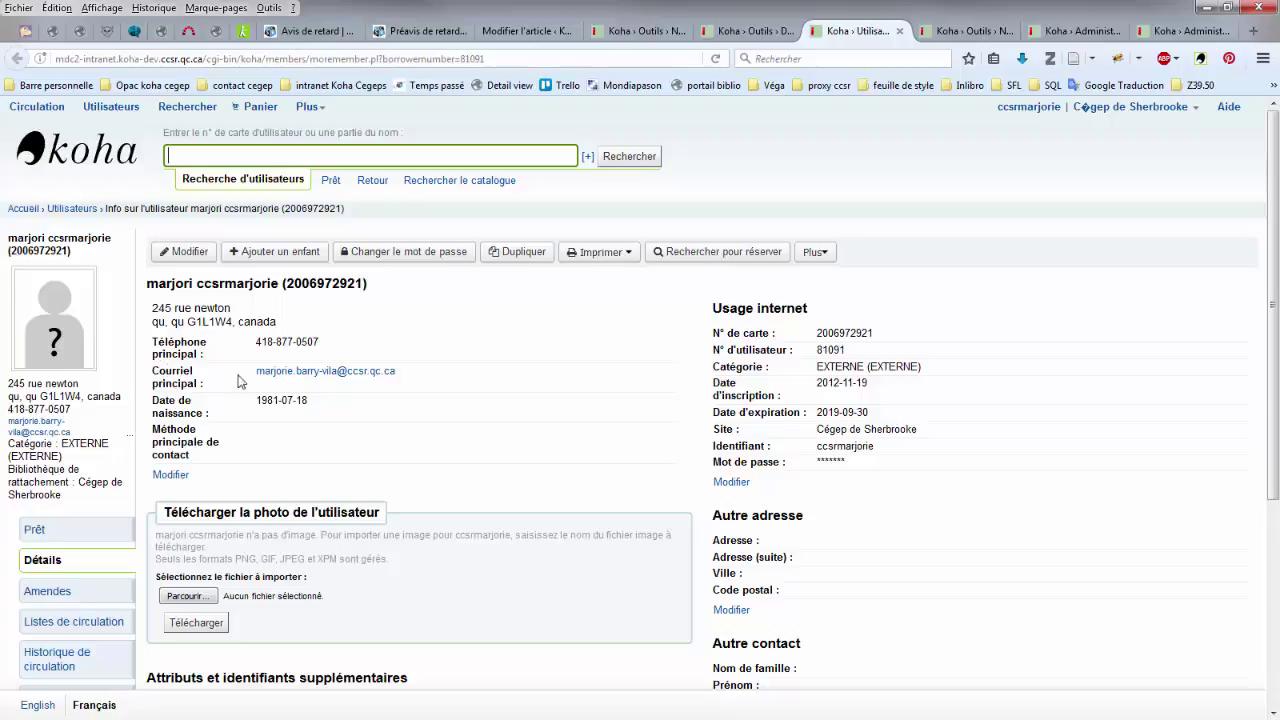
scroll(506, 408, "down", 2)
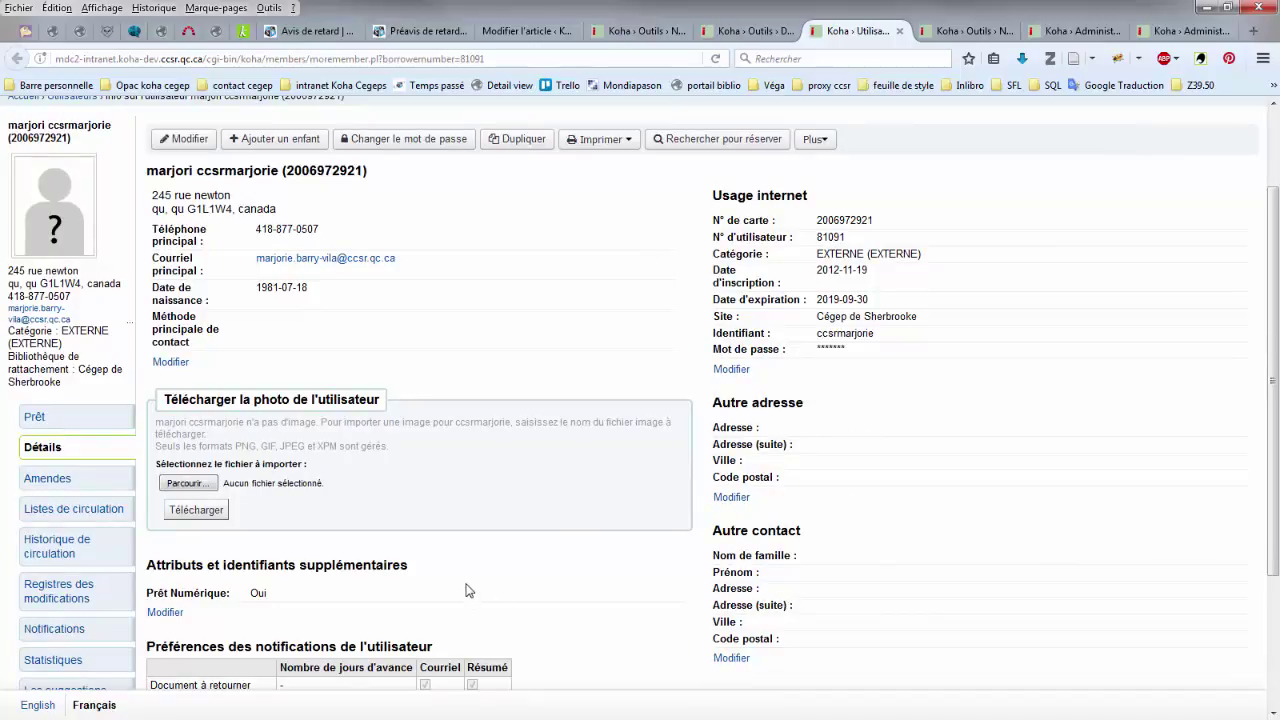
scroll(465, 590, "up", 2)
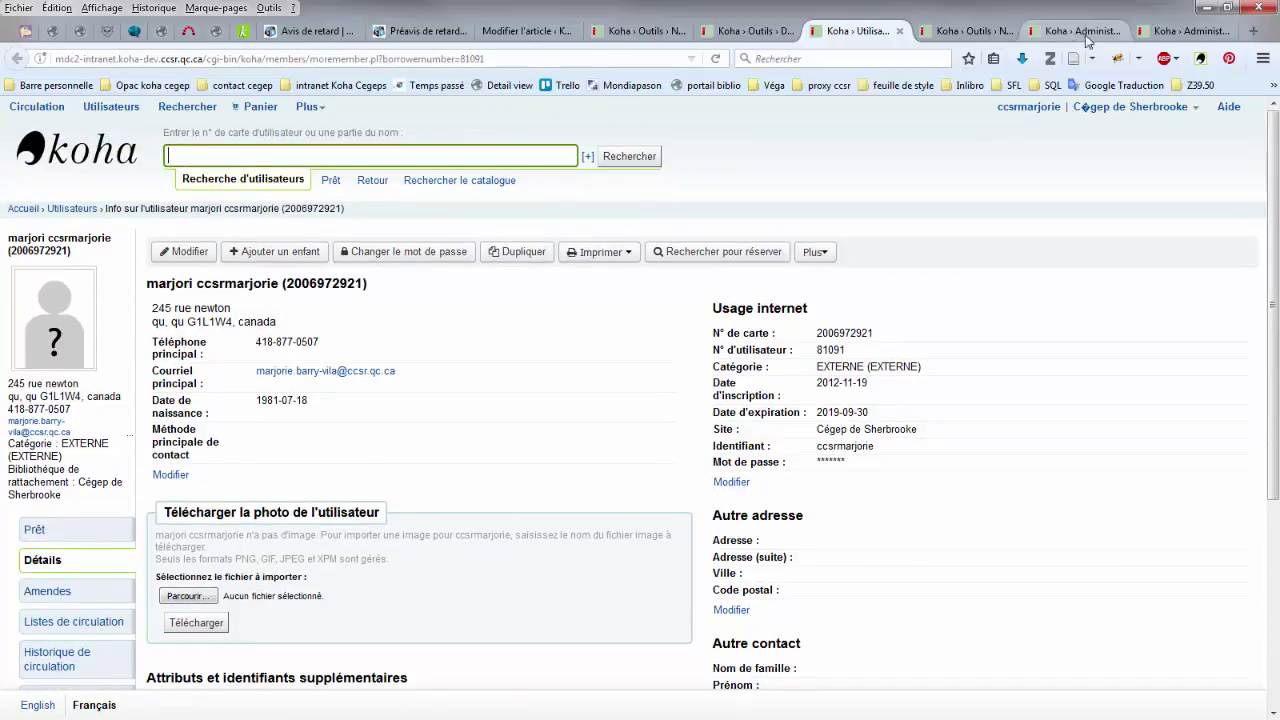
Step: In the Utilisateurs system preferences, select "valide en premier" for AutoEmailPrimaryAddress
left_click(1086, 34)
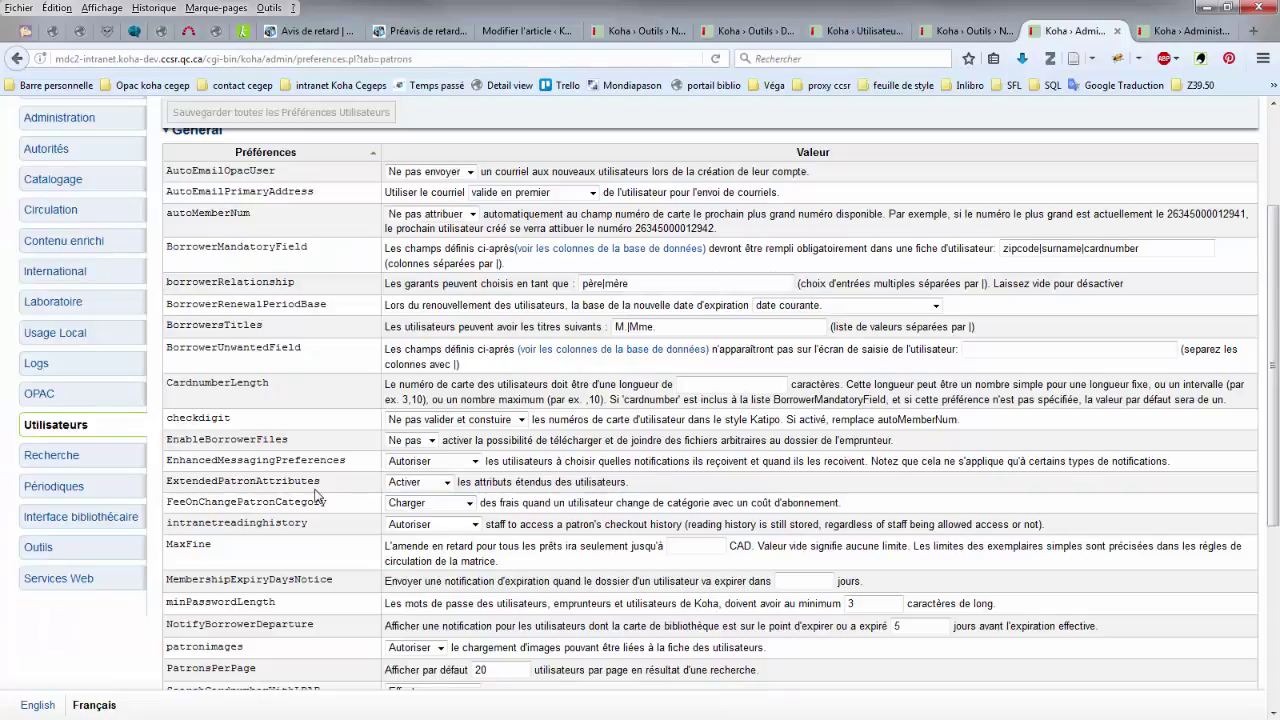
scroll(316, 494, "up", 2)
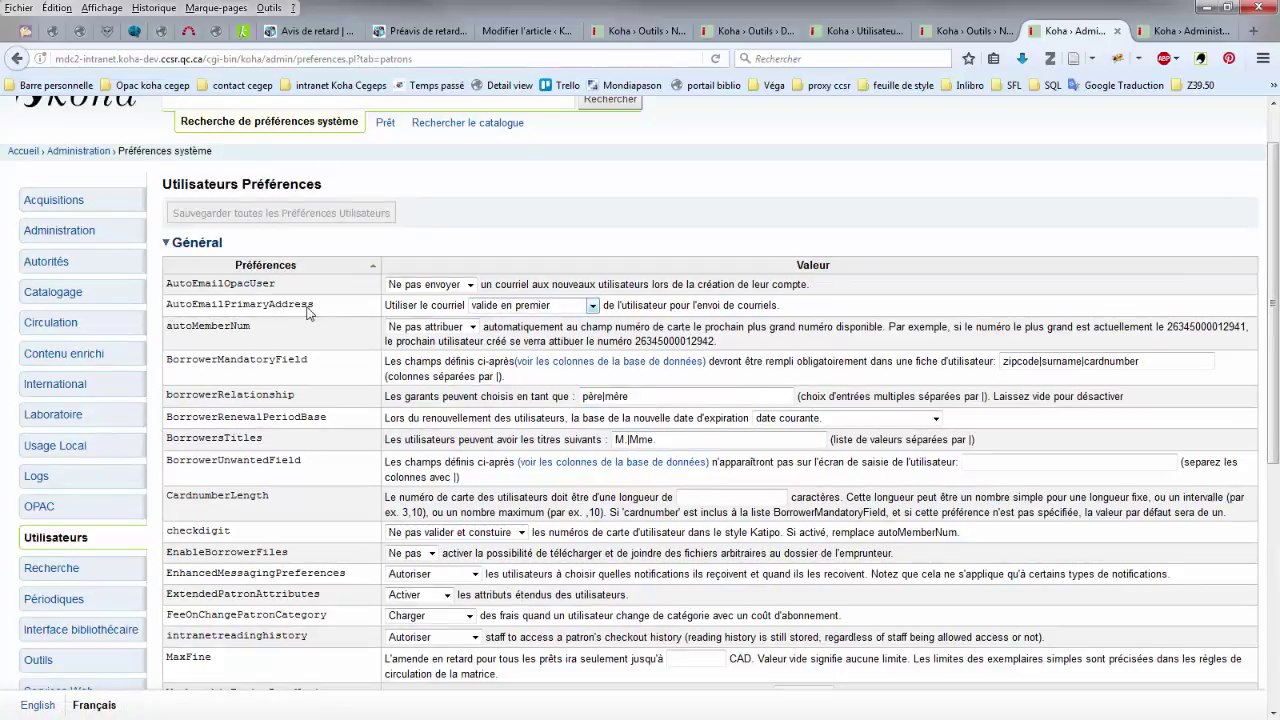
left_click(529, 308)
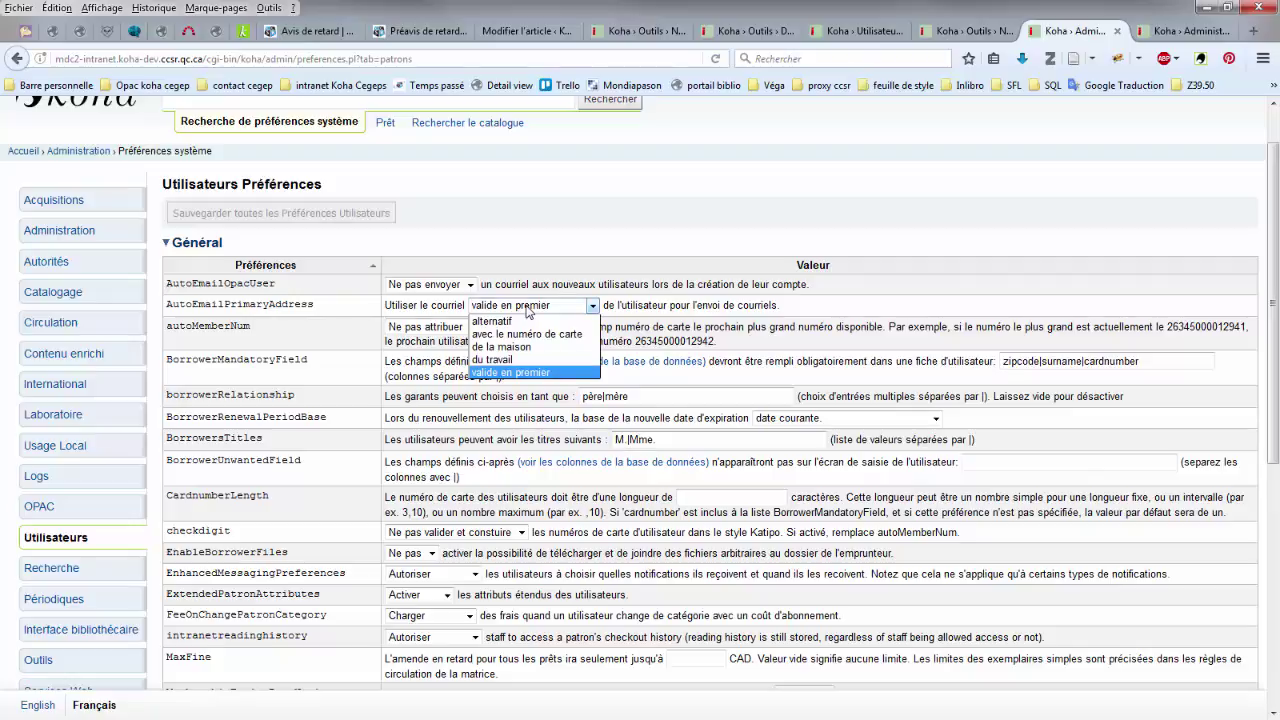
left_click(483, 373)
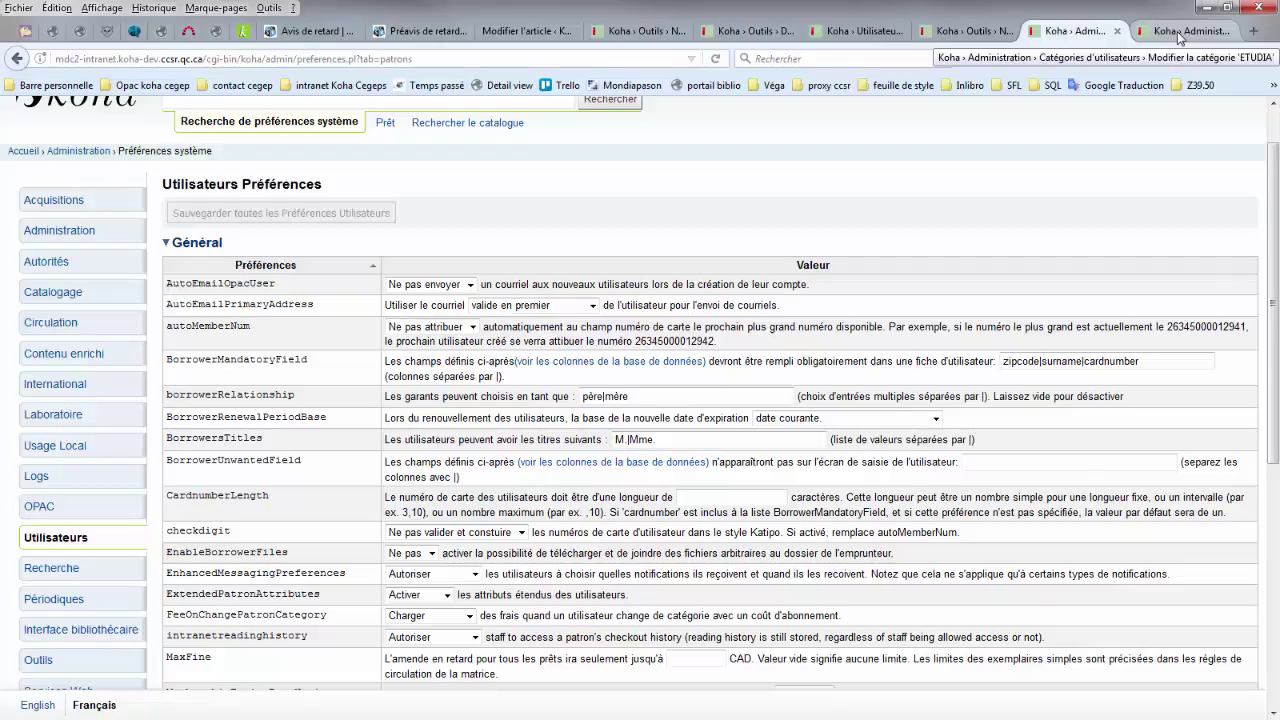
Step: Return to the patron record and check its primary e-mail and notification preferences section
left_click(965, 31)
left_click(848, 26)
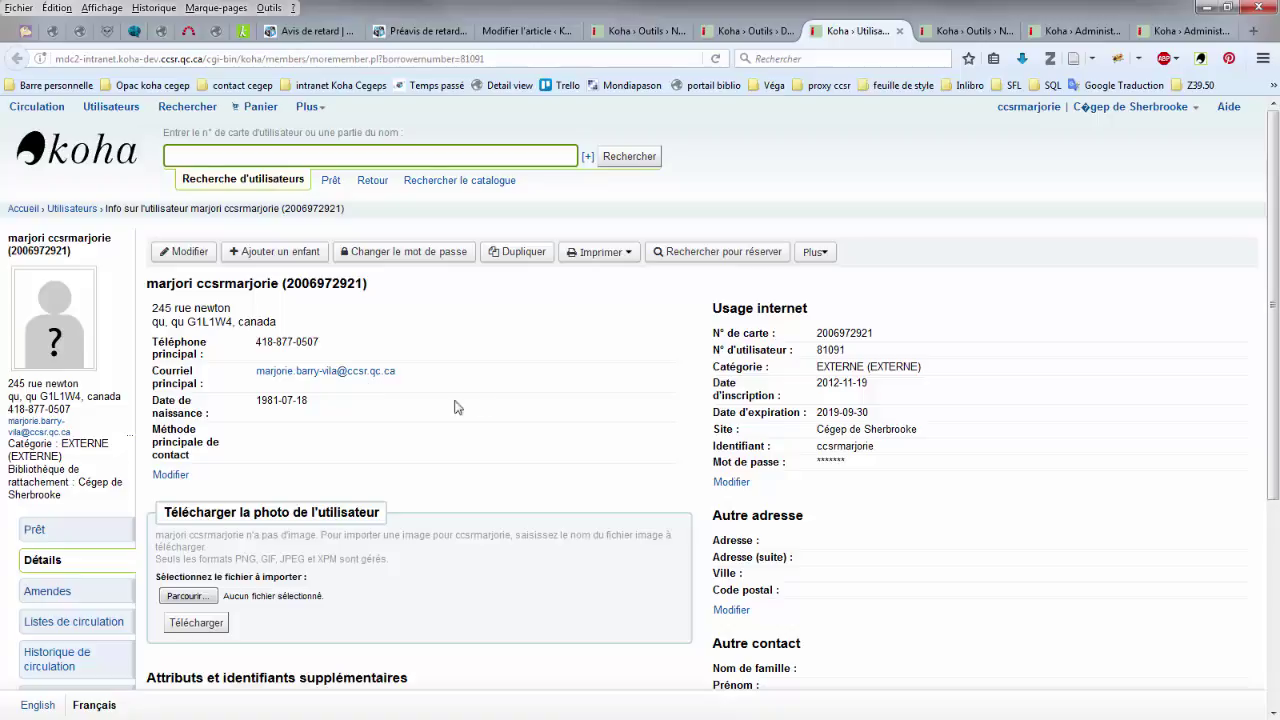
scroll(463, 410, "down", 2)
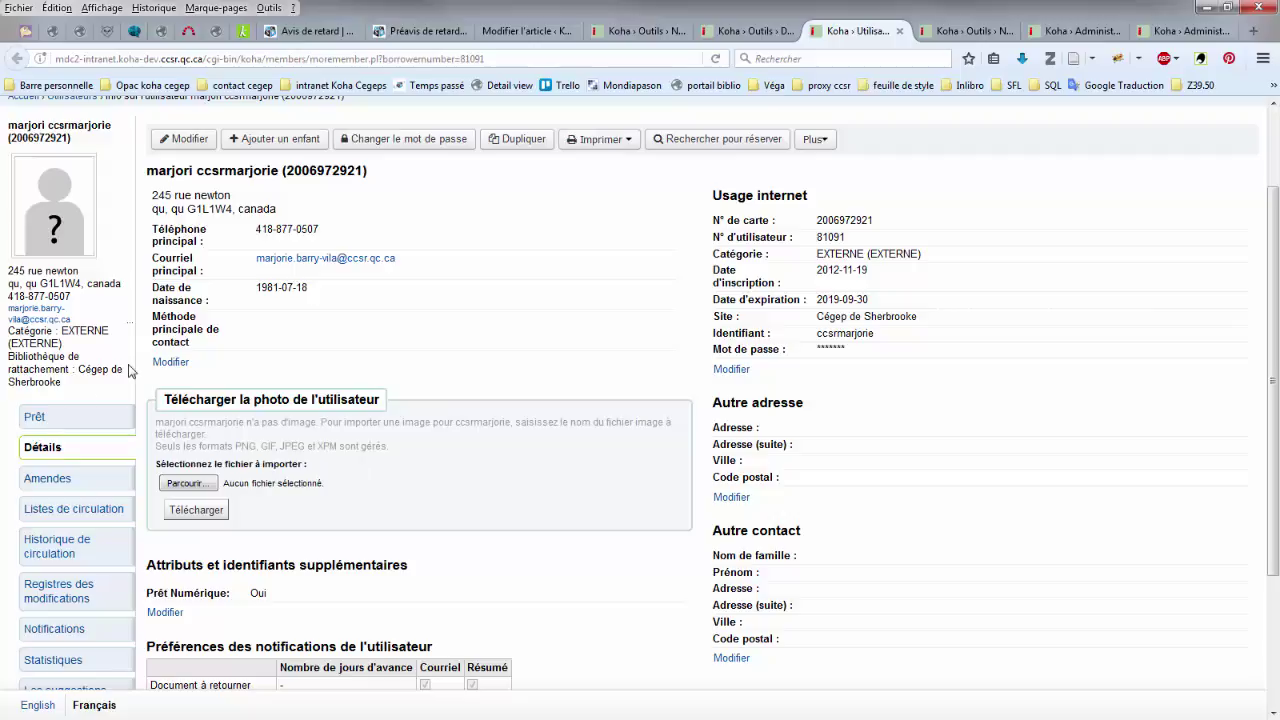
Step: Open the patron's list of sent notifications and expand the "Premier avis" message to read its content
scroll(136, 300, "down", 3)
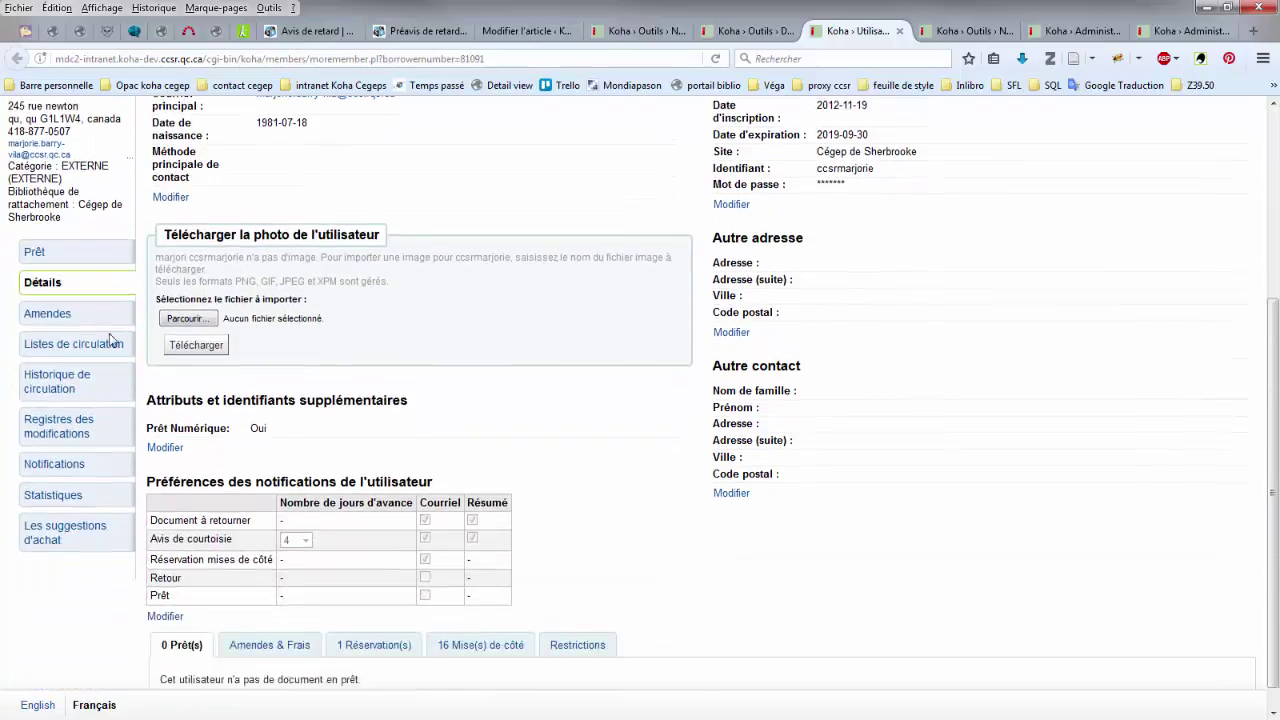
left_click(80, 442)
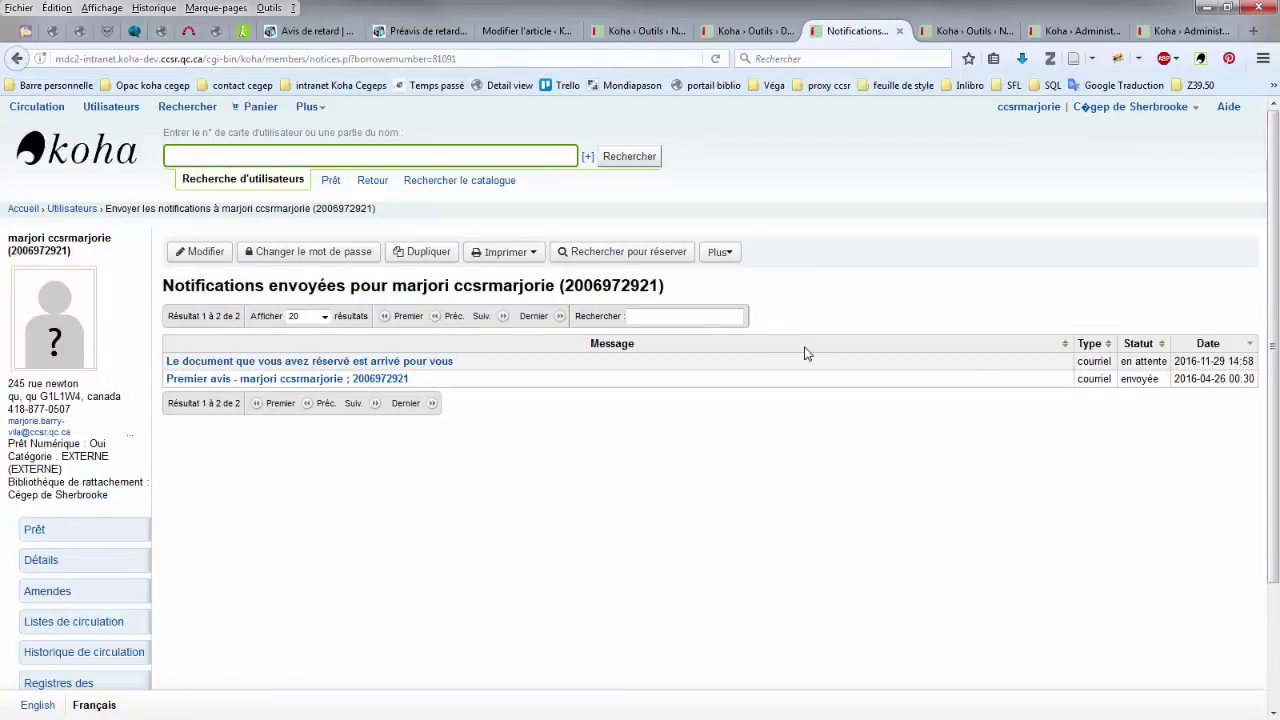
left_click(216, 386)
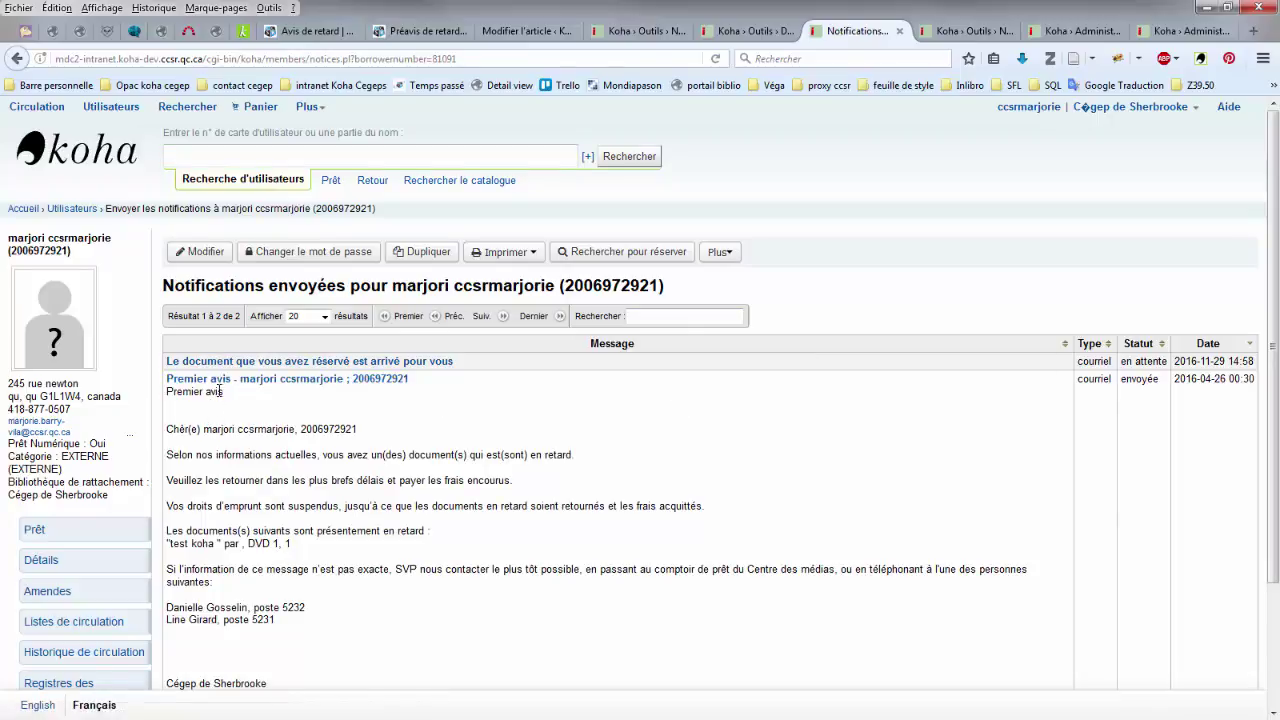
scroll(222, 388, "down", 1)
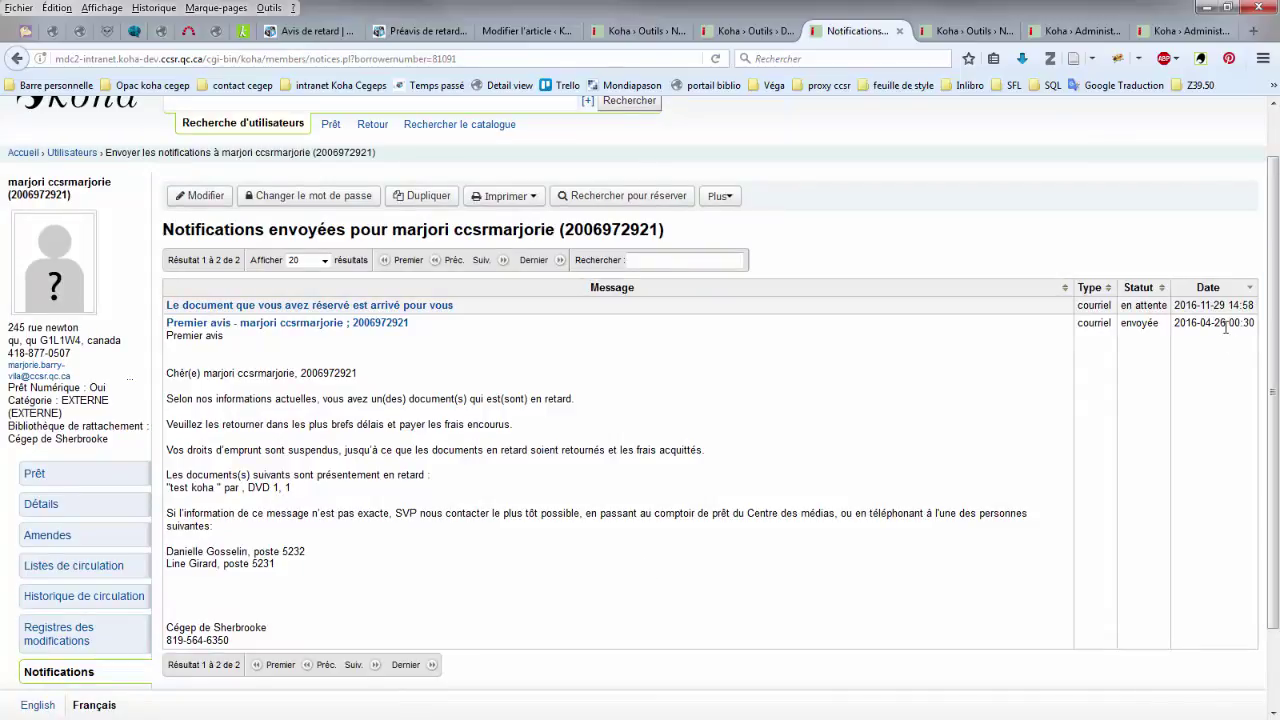
Step: Check the send status and date of the two notifications in the patron's list
left_click_drag(1159, 322, 1122, 320)
left_click(1123, 321)
right_click(1123, 321)
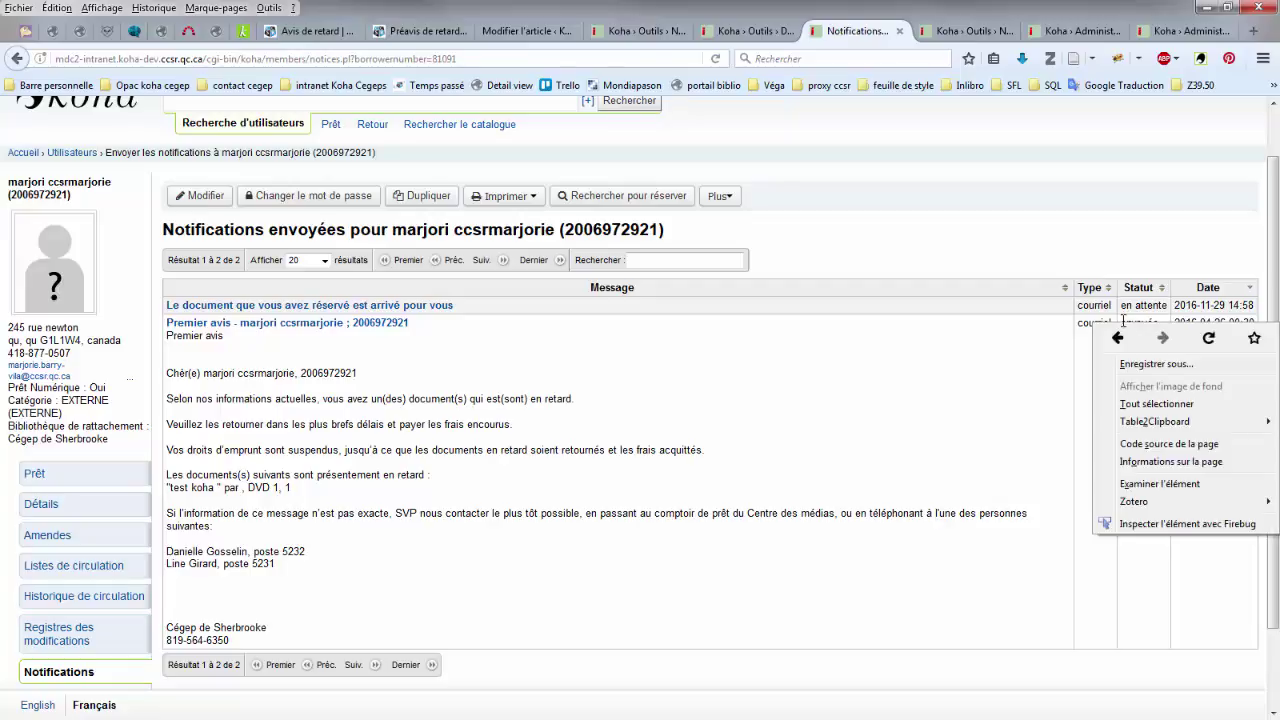
left_click(1058, 319)
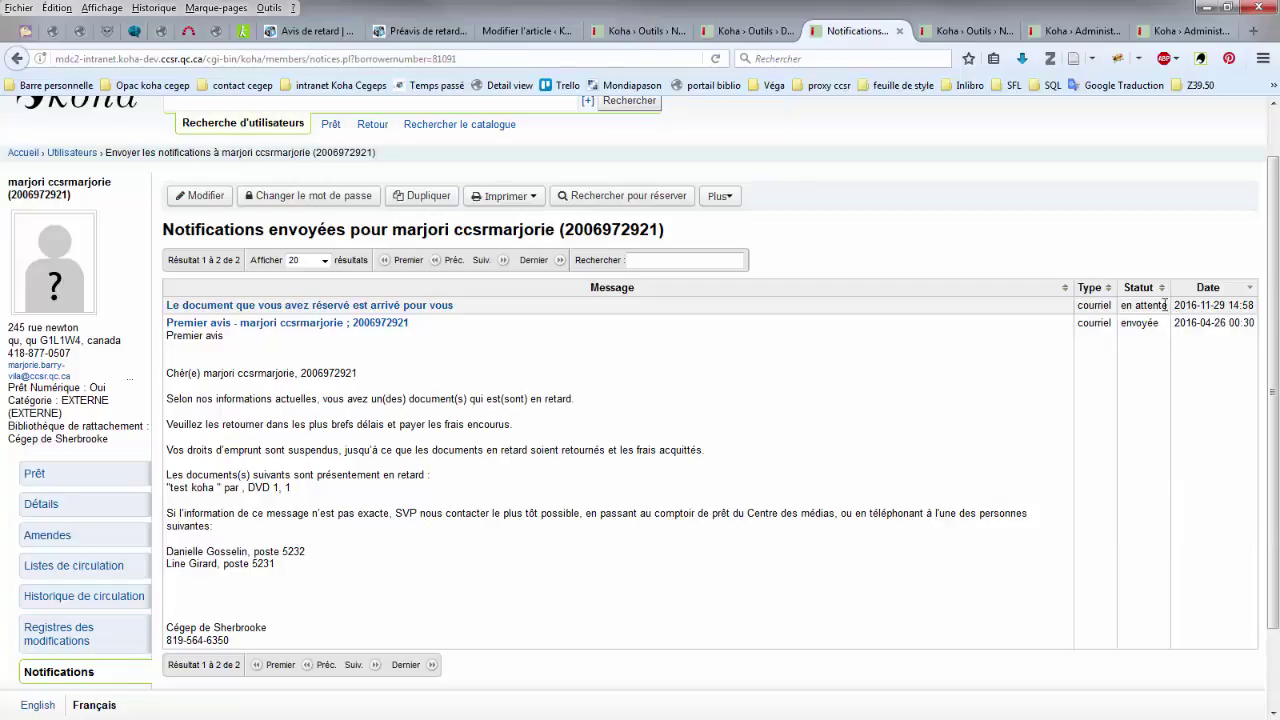
left_click_drag(1170, 308, 1122, 310)
left_click(1158, 328)
right_click(1047, 340)
key("Escape")
right_click(1135, 325)
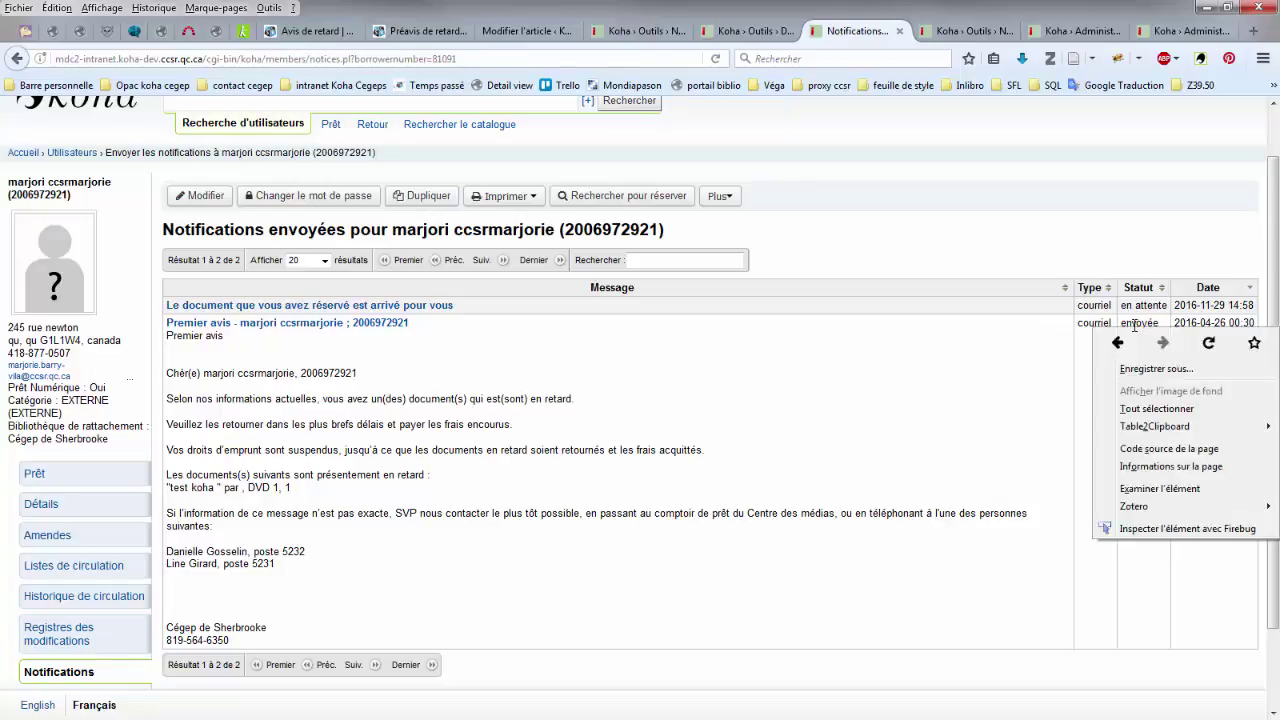
key("Escape")
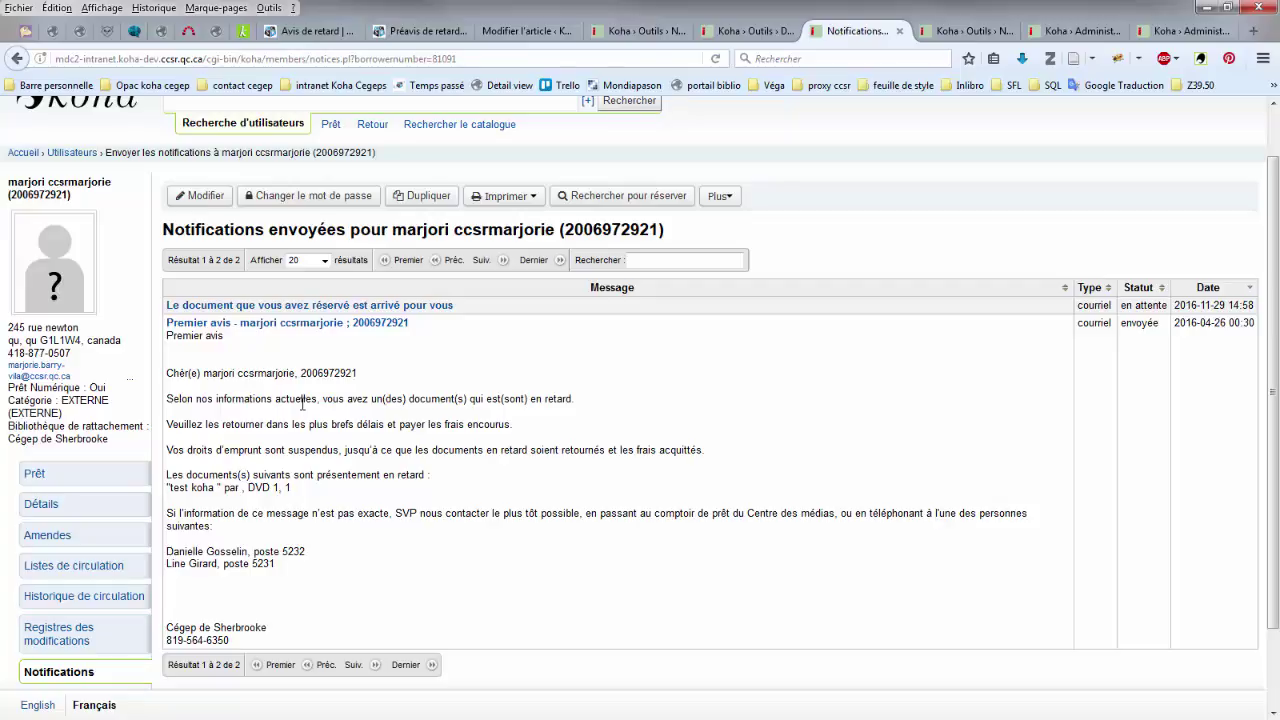
left_click_drag(1228, 322, 1258, 335)
left_click(1257, 334)
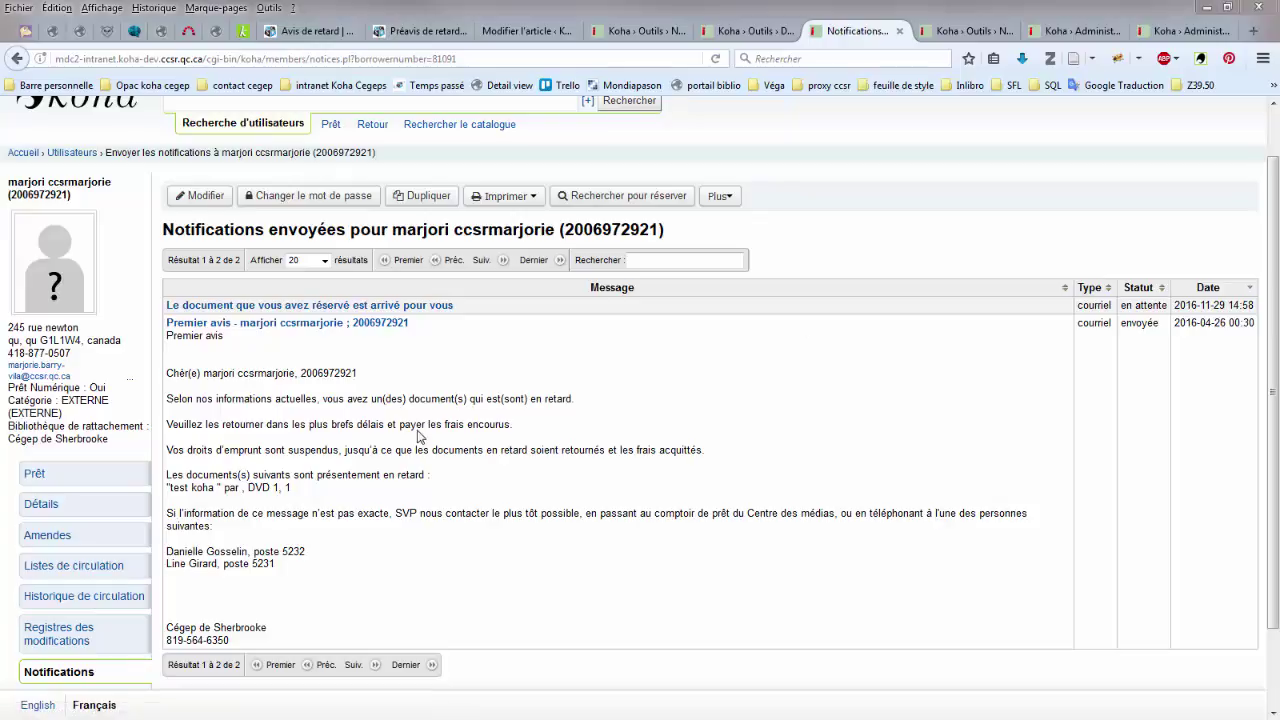
Step: Return to the Notifications et tickets list and locate the ODUE overdue notice
left_click(635, 31)
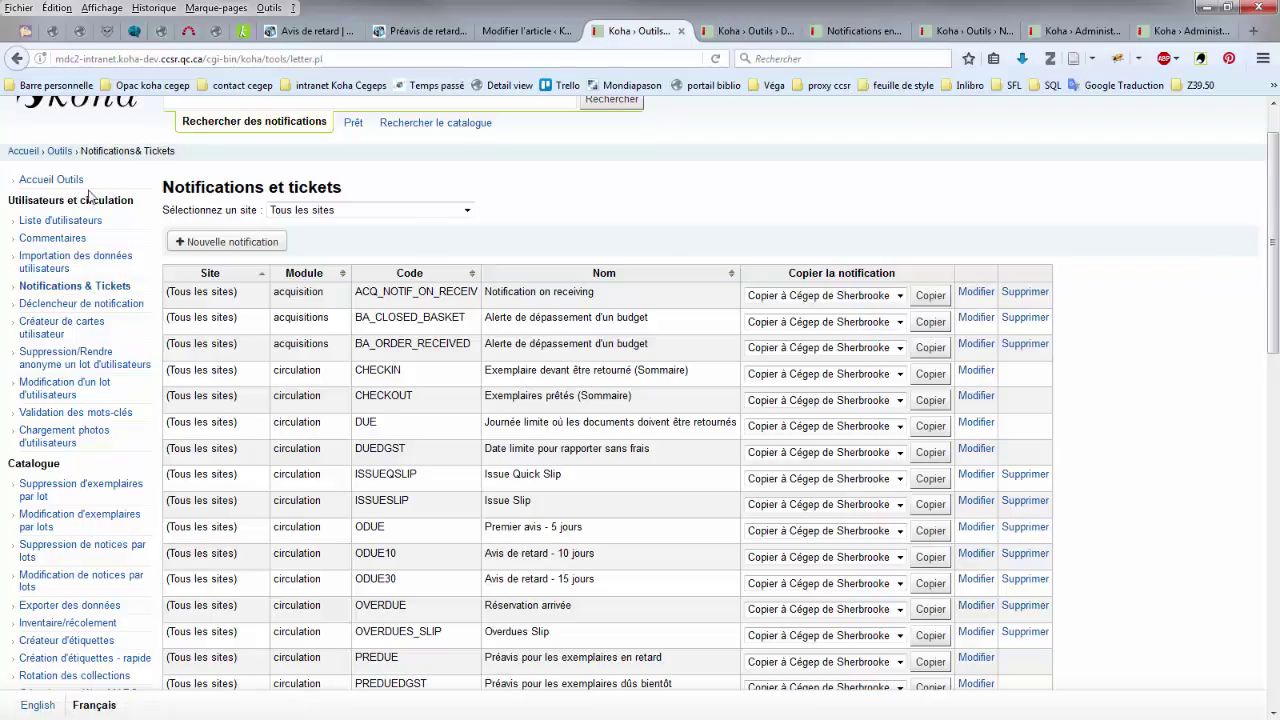
scroll(582, 291, "down", 3)
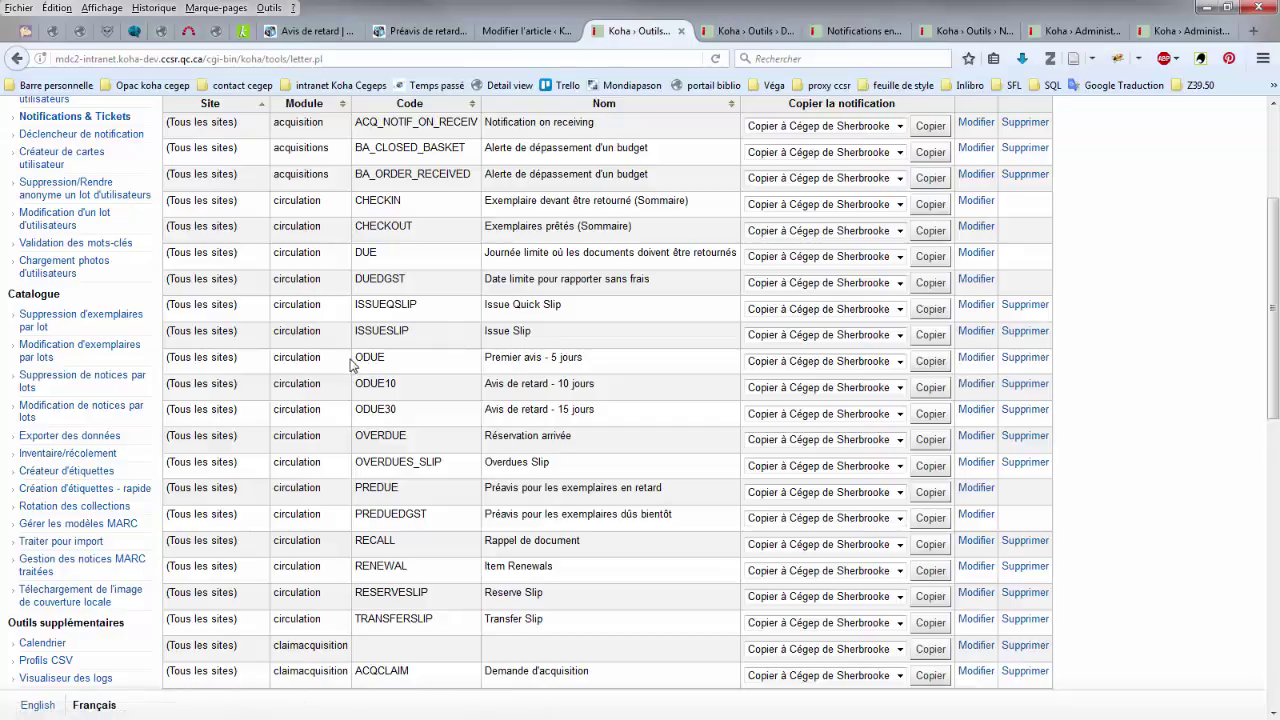
left_click_drag(352, 362, 386, 361)
left_click(524, 360)
Step: In the "Avis de retard" article, go to section 2.2 and read the example notification for ODUE
left_click(305, 33)
scroll(698, 288, "up", 10)
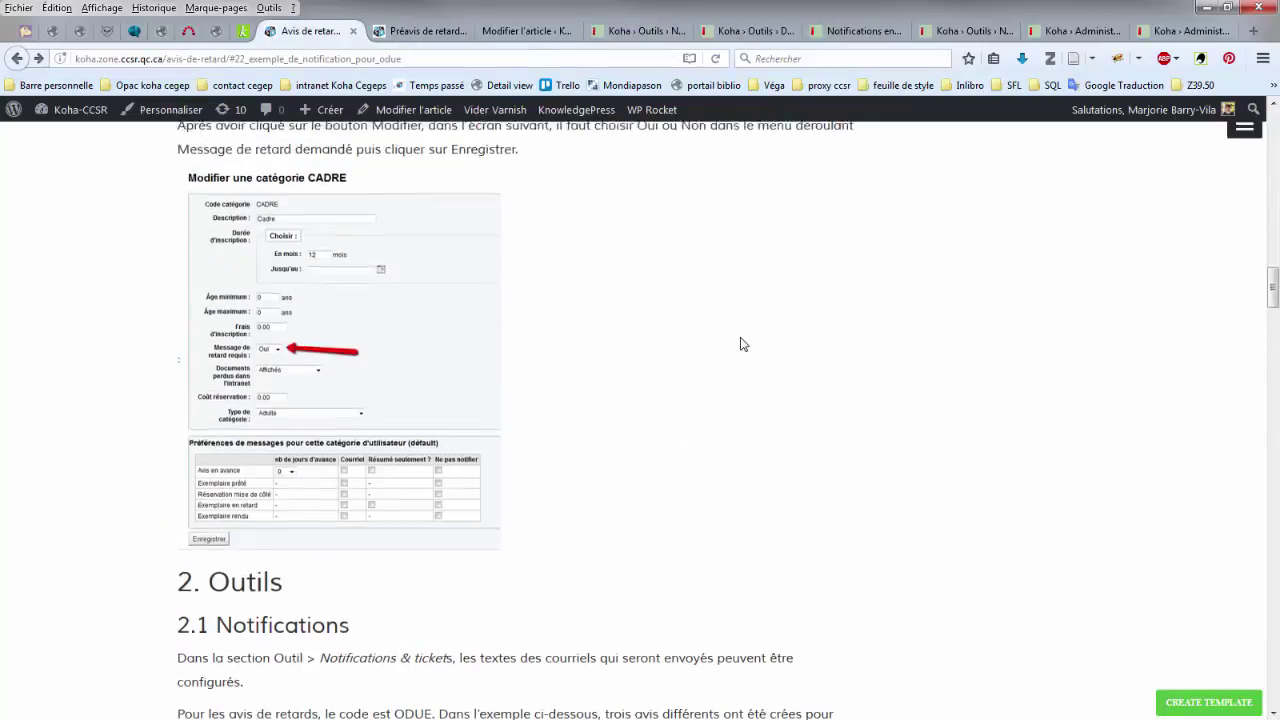
scroll(1274, 250, "up", 15)
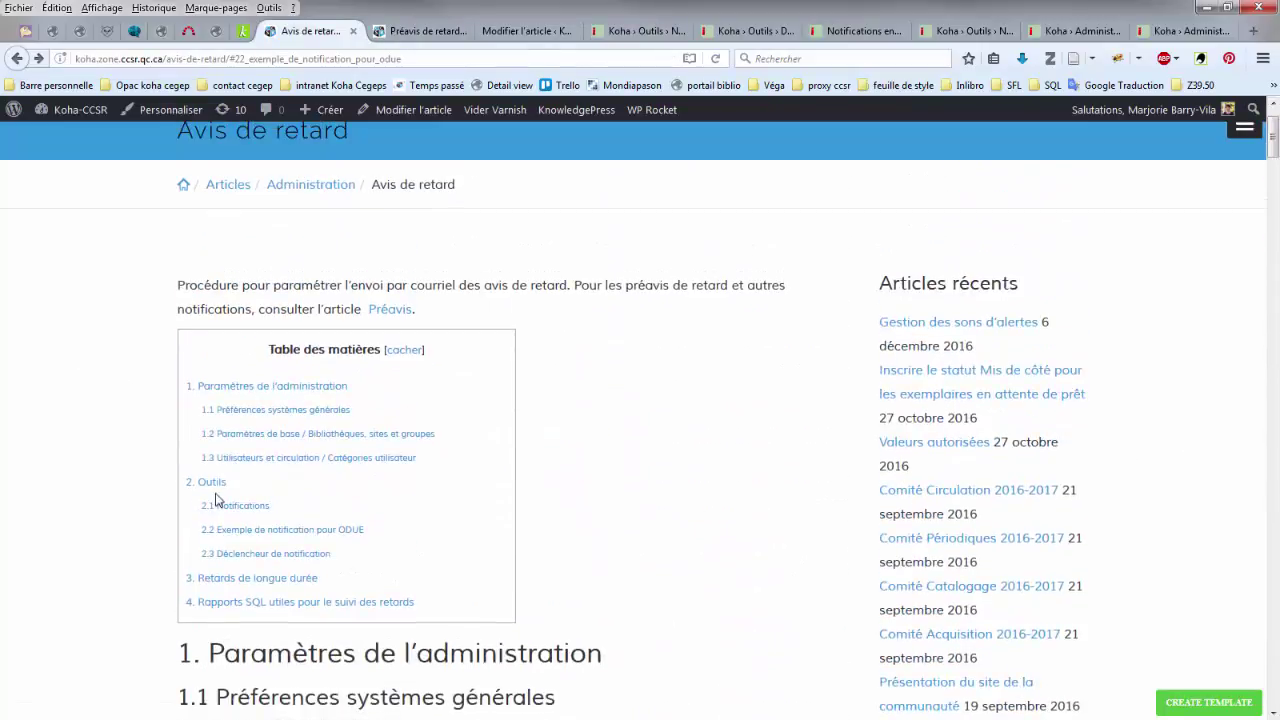
left_click(253, 535)
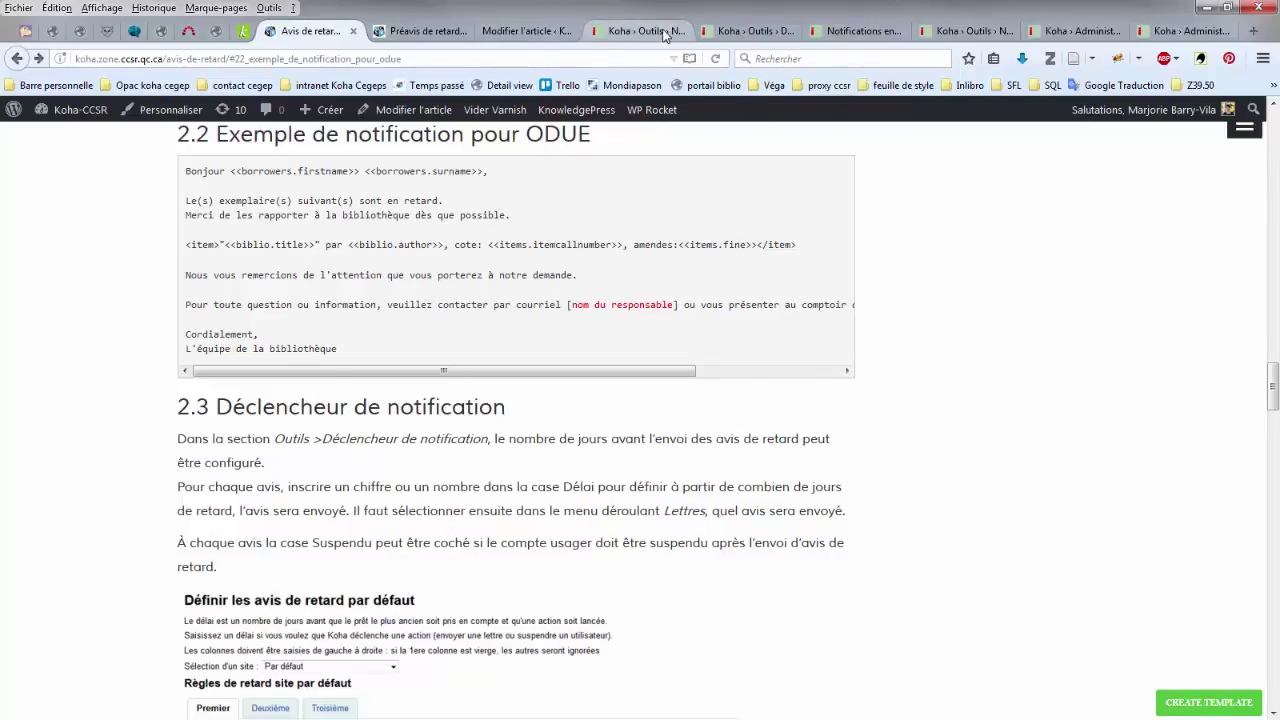
Step: Open the ODUE notification for modification and compare its name with the letters available for BIBLIOPOLE in the notification triggers
left_click(635, 31)
left_click(975, 360)
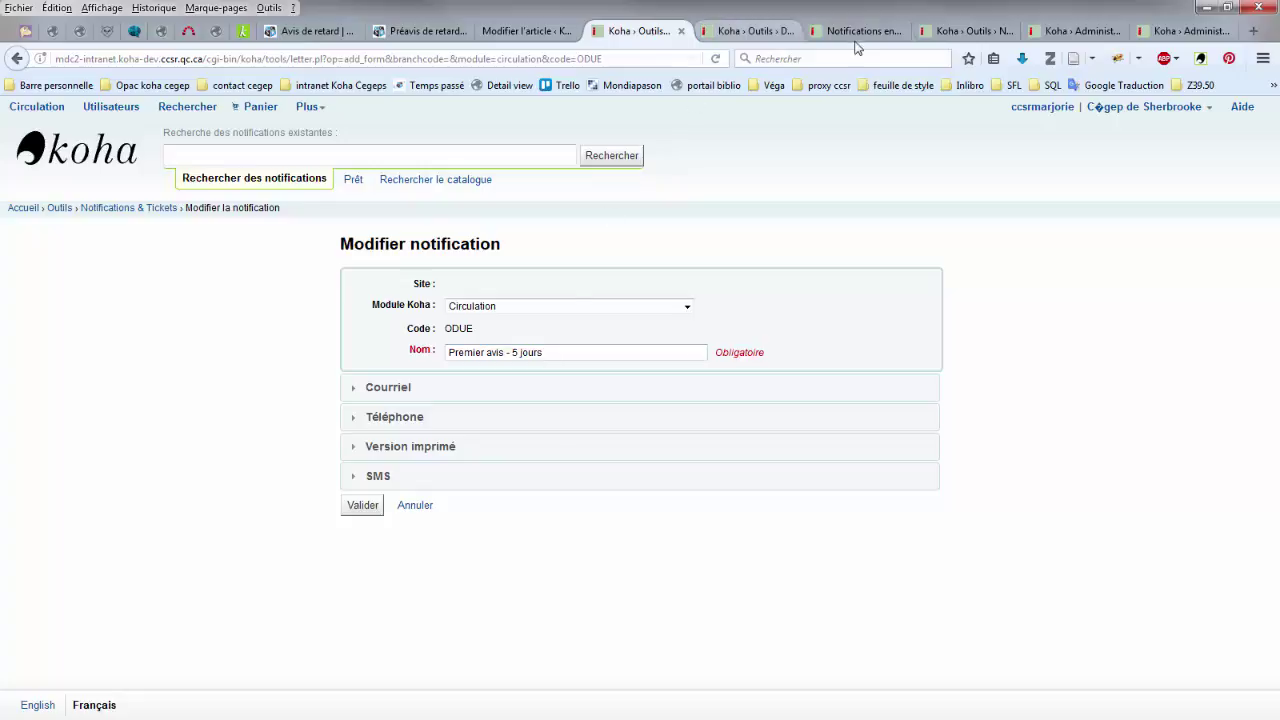
left_click(740, 31)
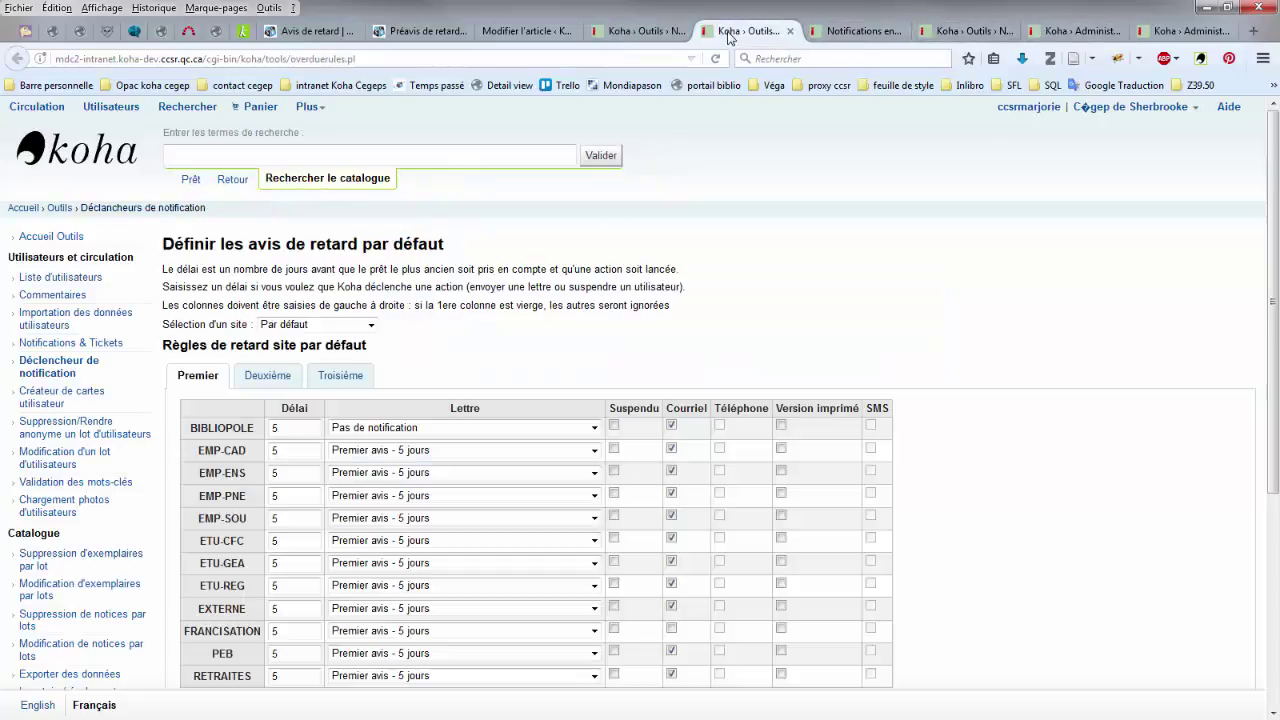
left_click(372, 428)
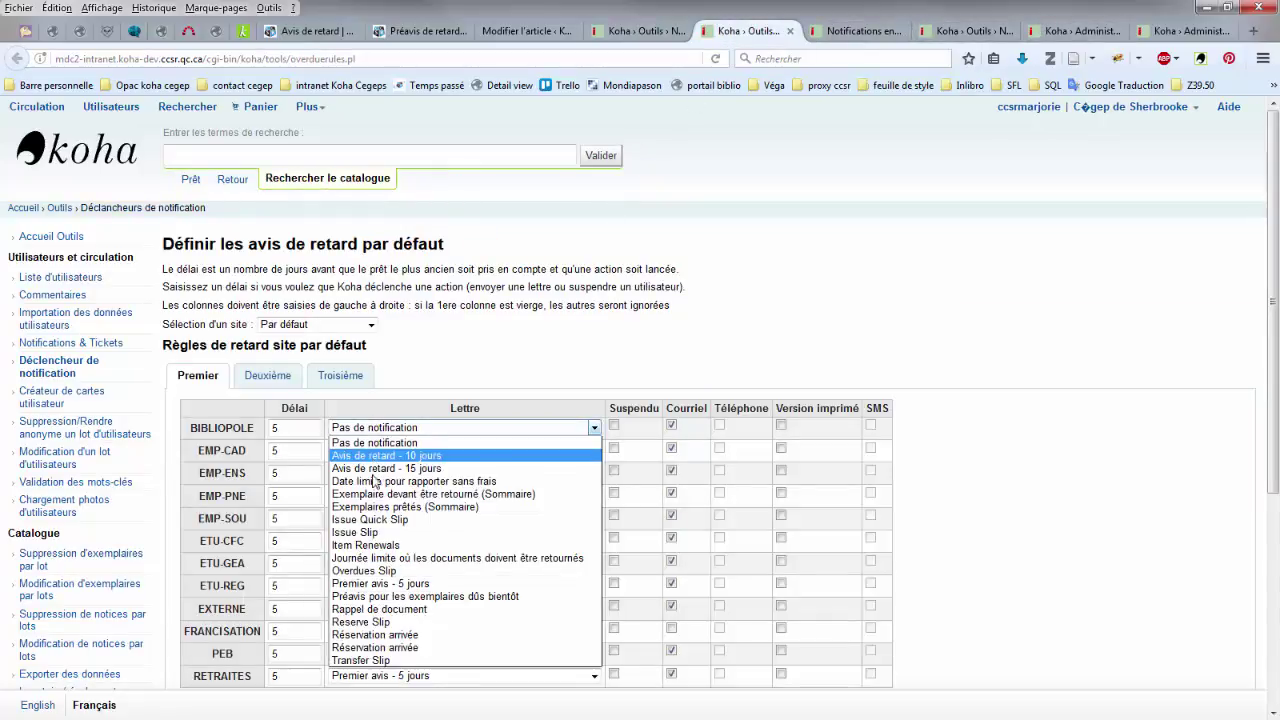
left_click(624, 33)
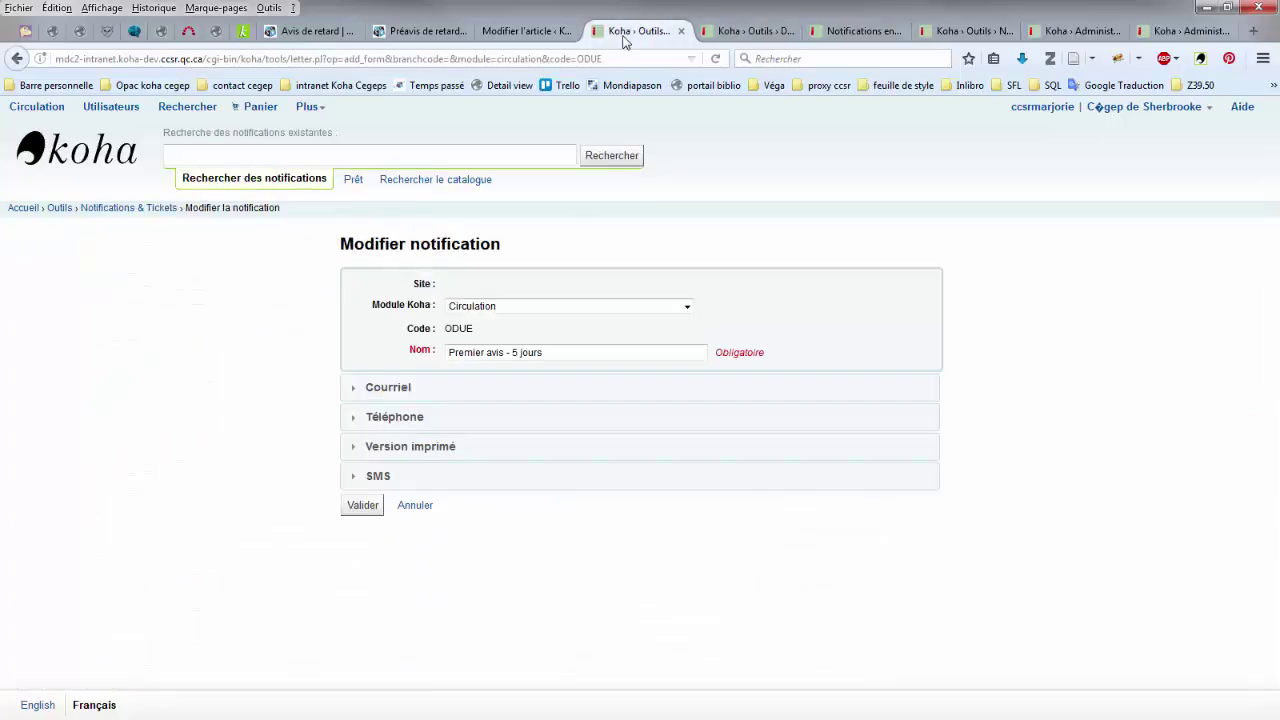
left_click(588, 356)
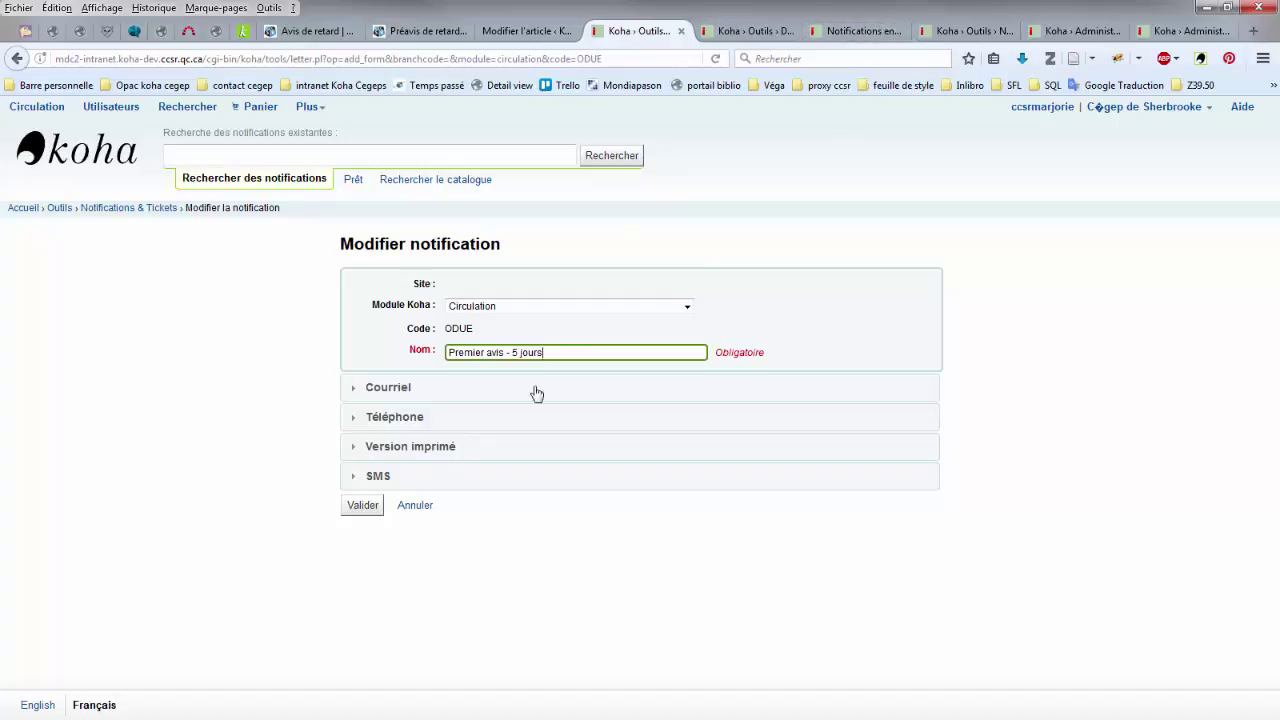
Step: Expand the Courriel section of the ODUE notification, enlarge the message body and read the subject and text
left_click(384, 397)
scroll(340, 405, "down", 4)
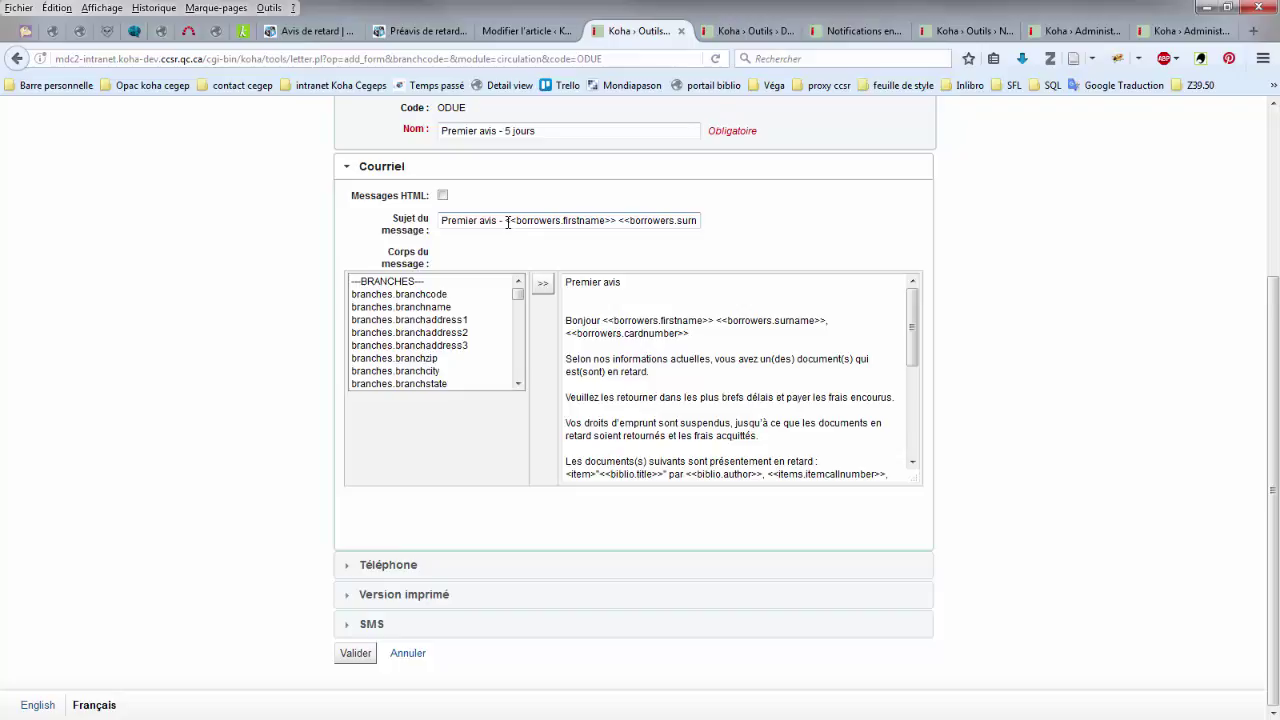
left_click_drag(910, 480, 997, 606)
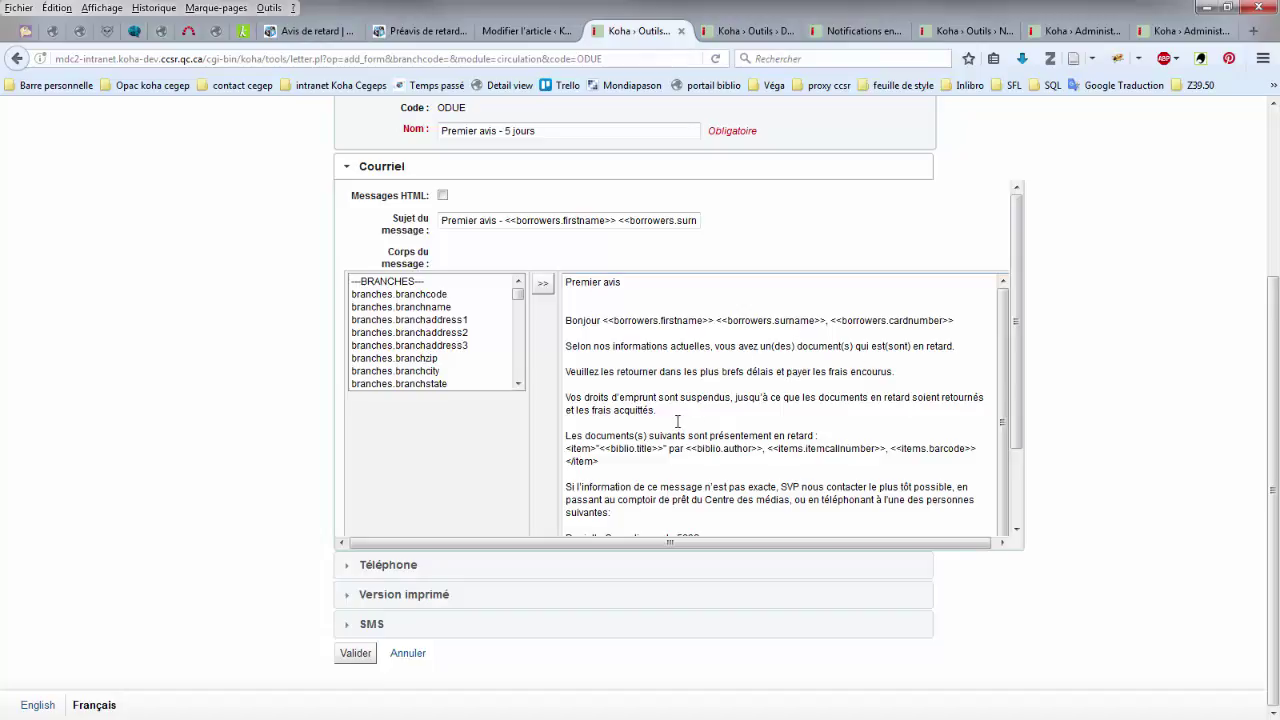
scroll(677, 421, "down", 1)
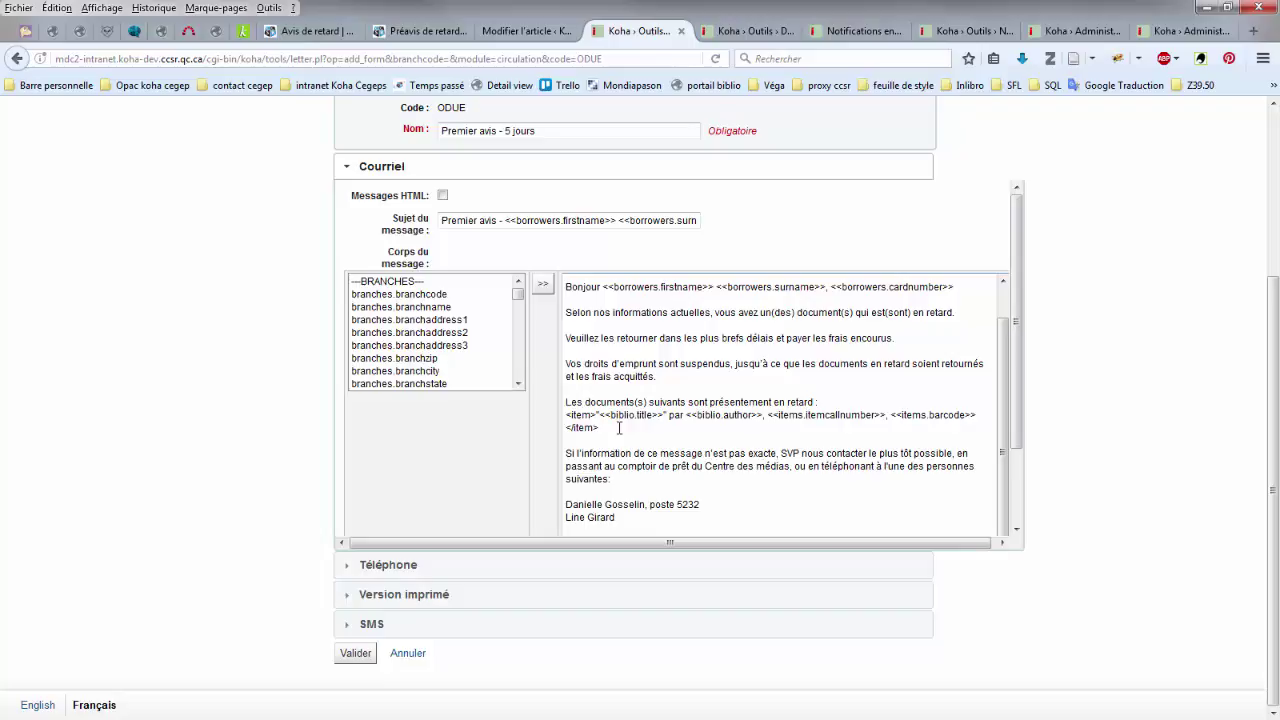
scroll(619, 428, "up", 1)
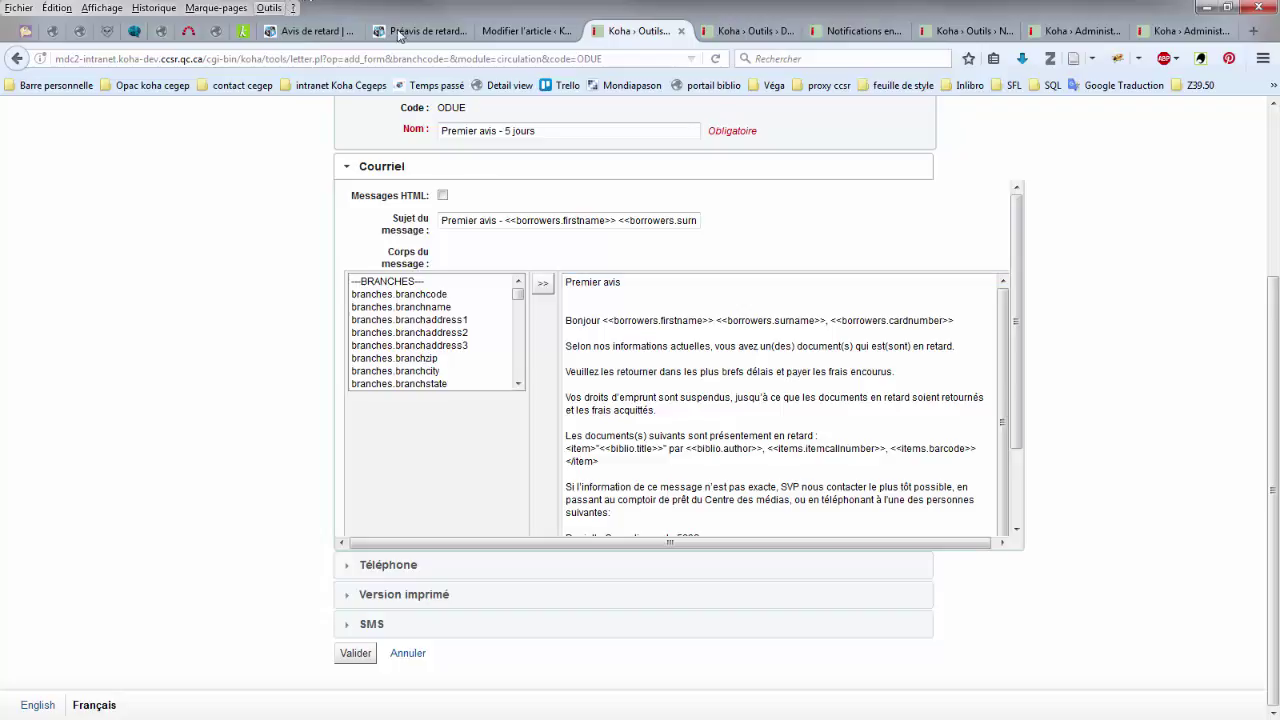
Step: In the "Avis de retard" article, go to section 5, the nomenclature table for writing notifications, and read the DUE entry
left_click(310, 31)
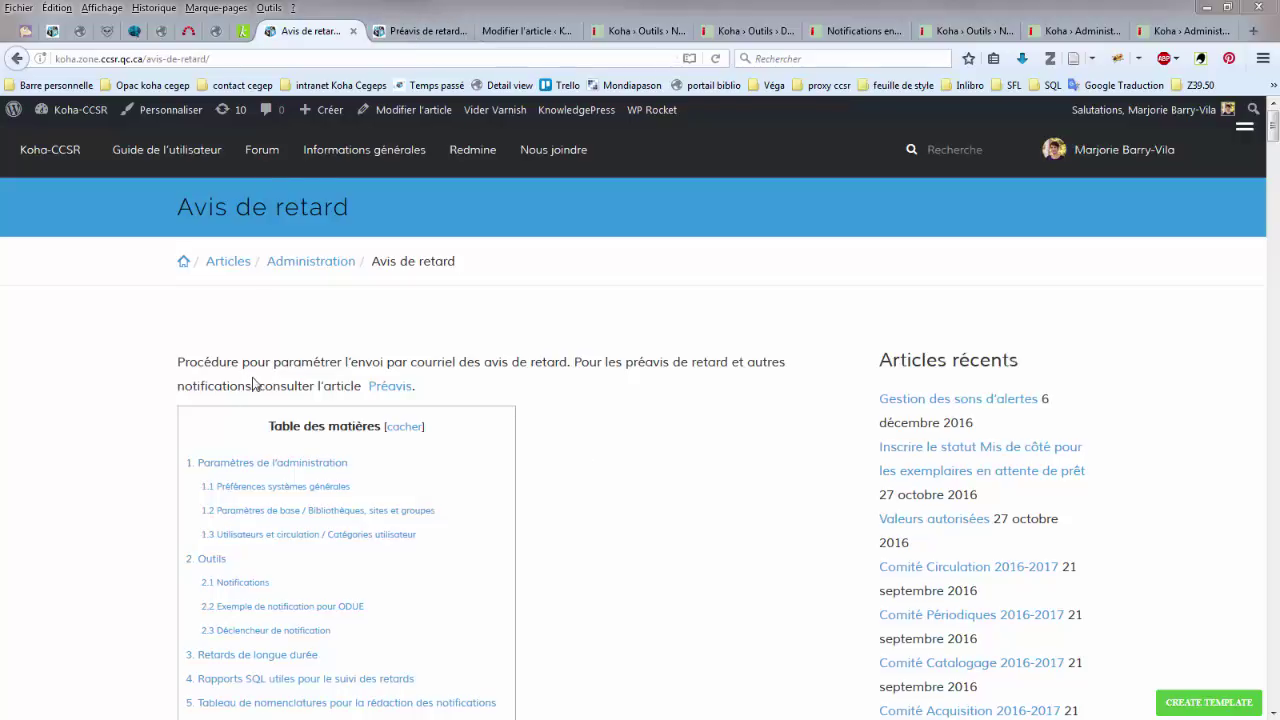
scroll(140, 380, "down", 3)
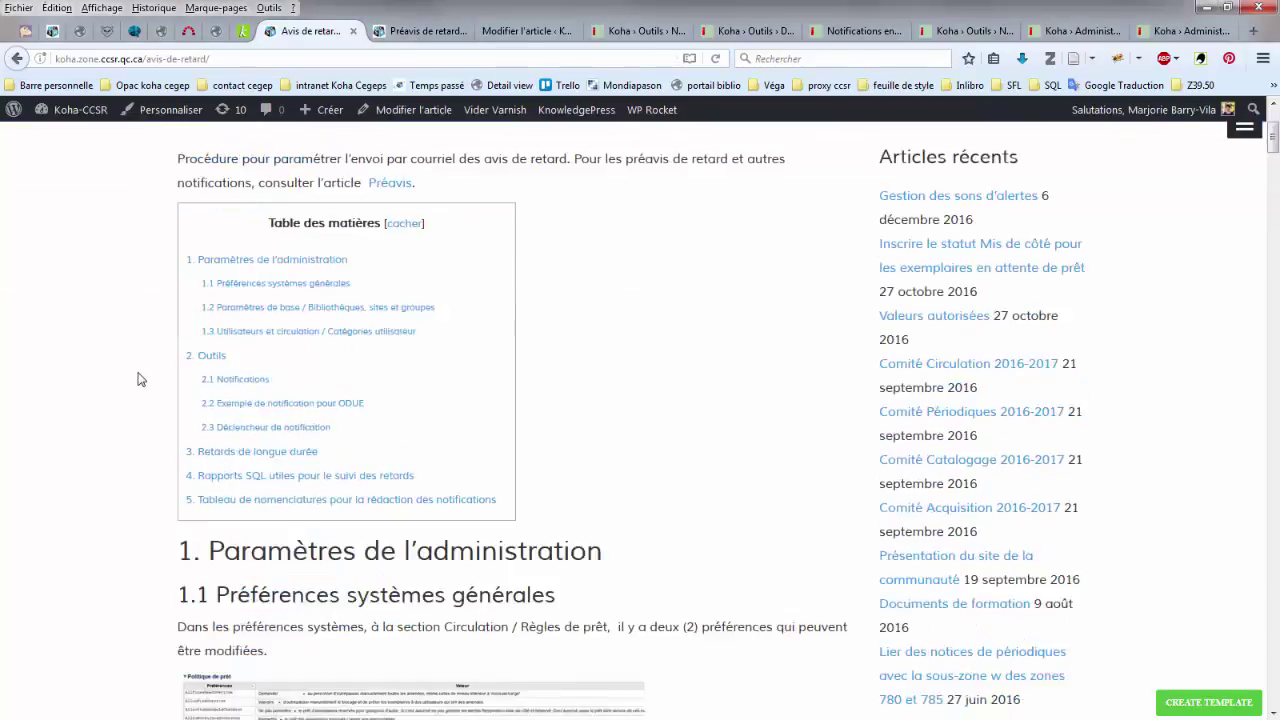
left_click(260, 482)
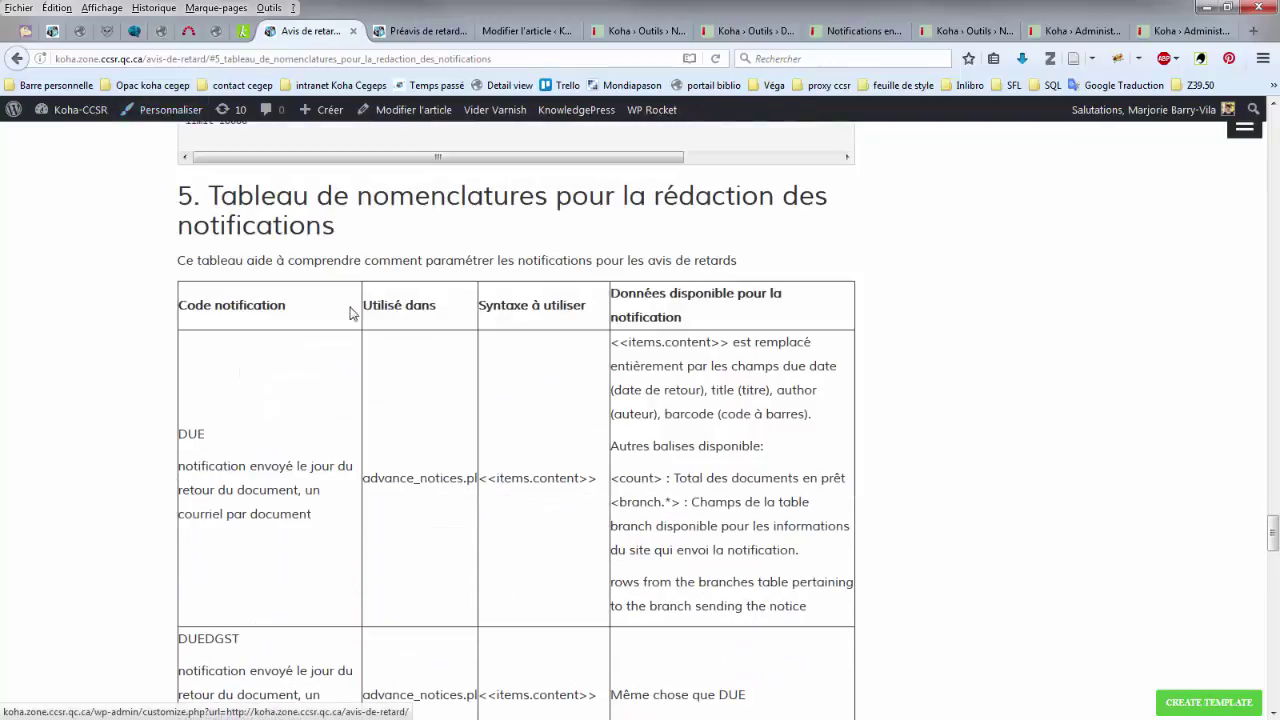
double_click(192, 436)
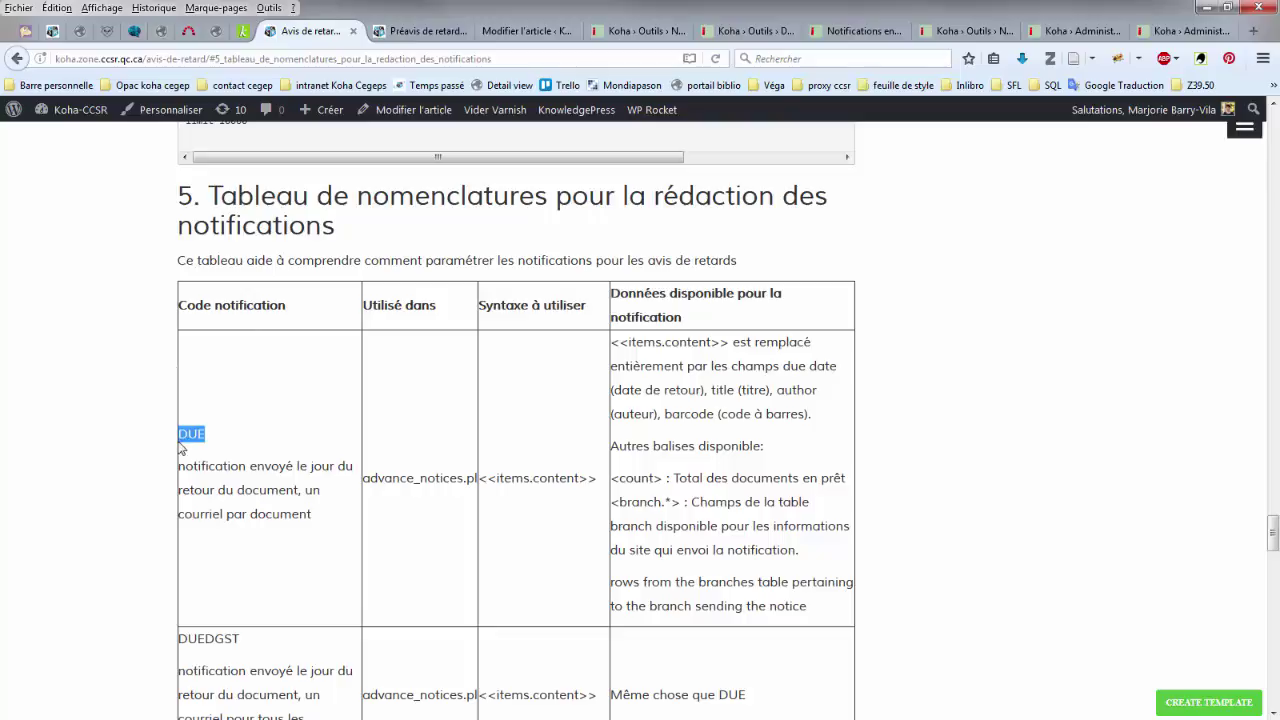
left_click(308, 512)
Step: Find the ODUE row in the nomenclature table and examine its <<items.content>> and <item> </item> syntax
scroll(505, 472, "down", 2)
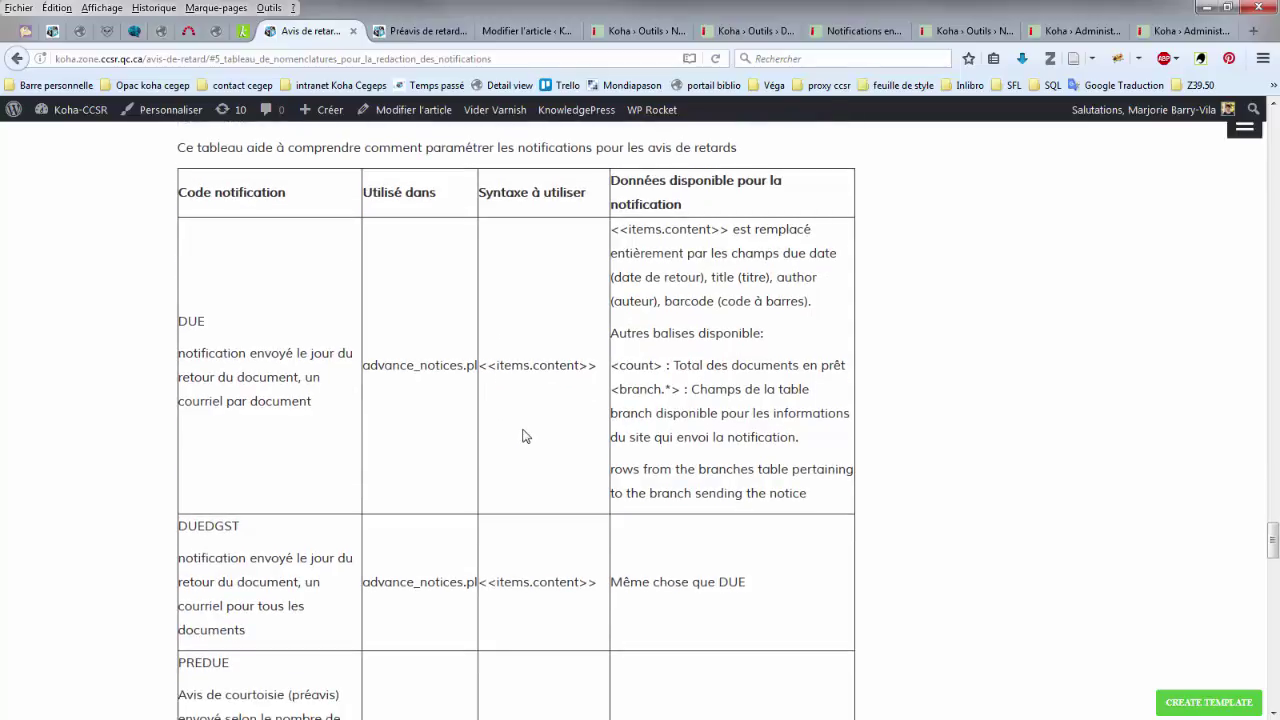
scroll(525, 436, "down", 2)
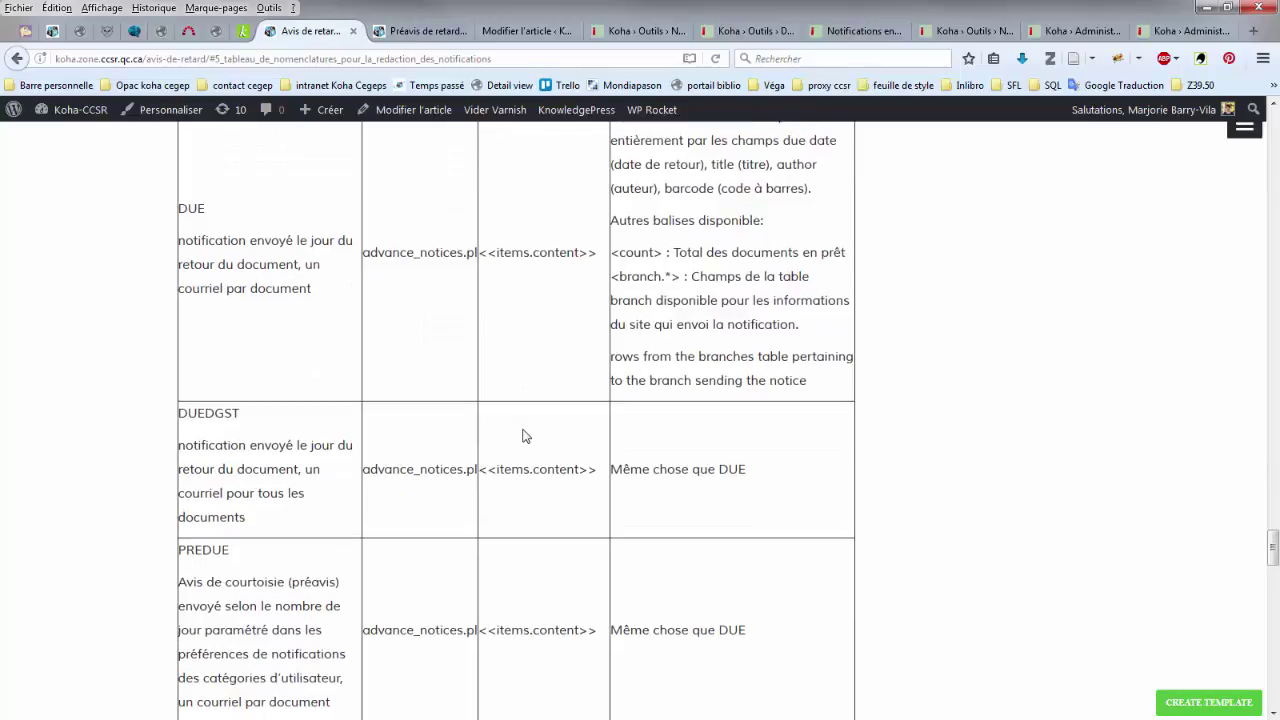
scroll(522, 440, "down", 12)
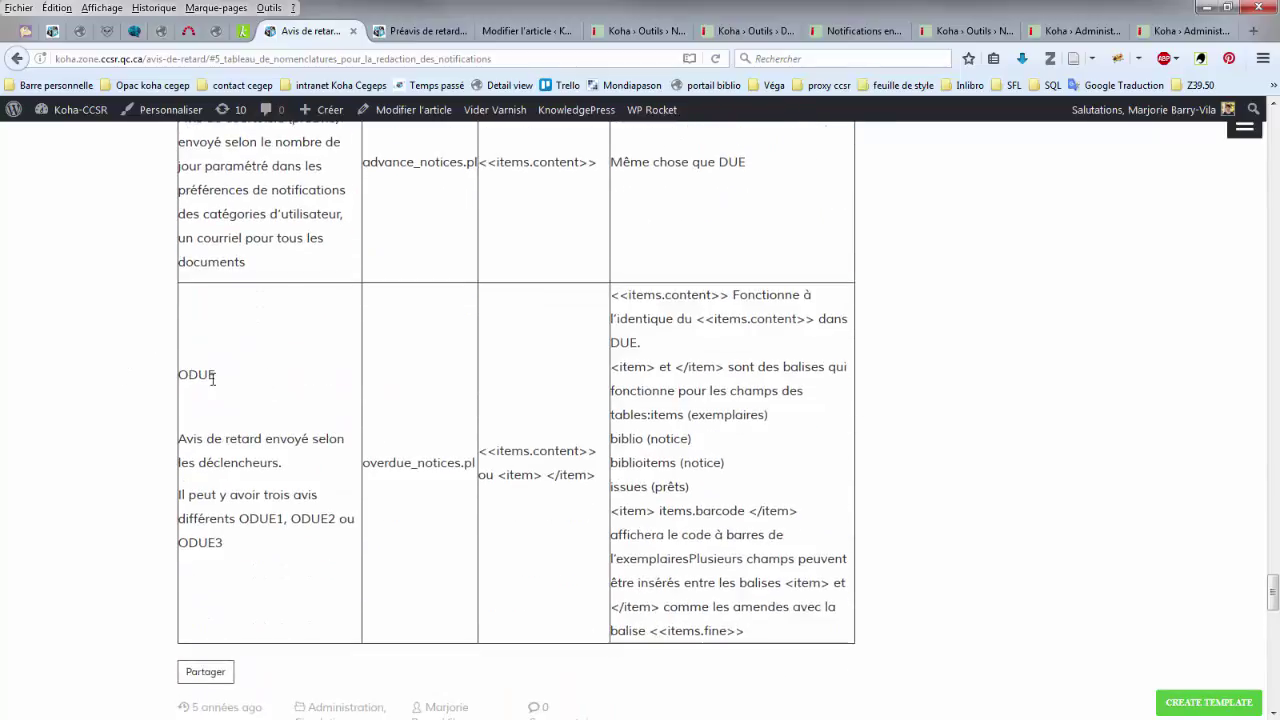
left_click_drag(214, 375, 181, 375)
left_click(238, 384)
left_click_drag(479, 452, 599, 463)
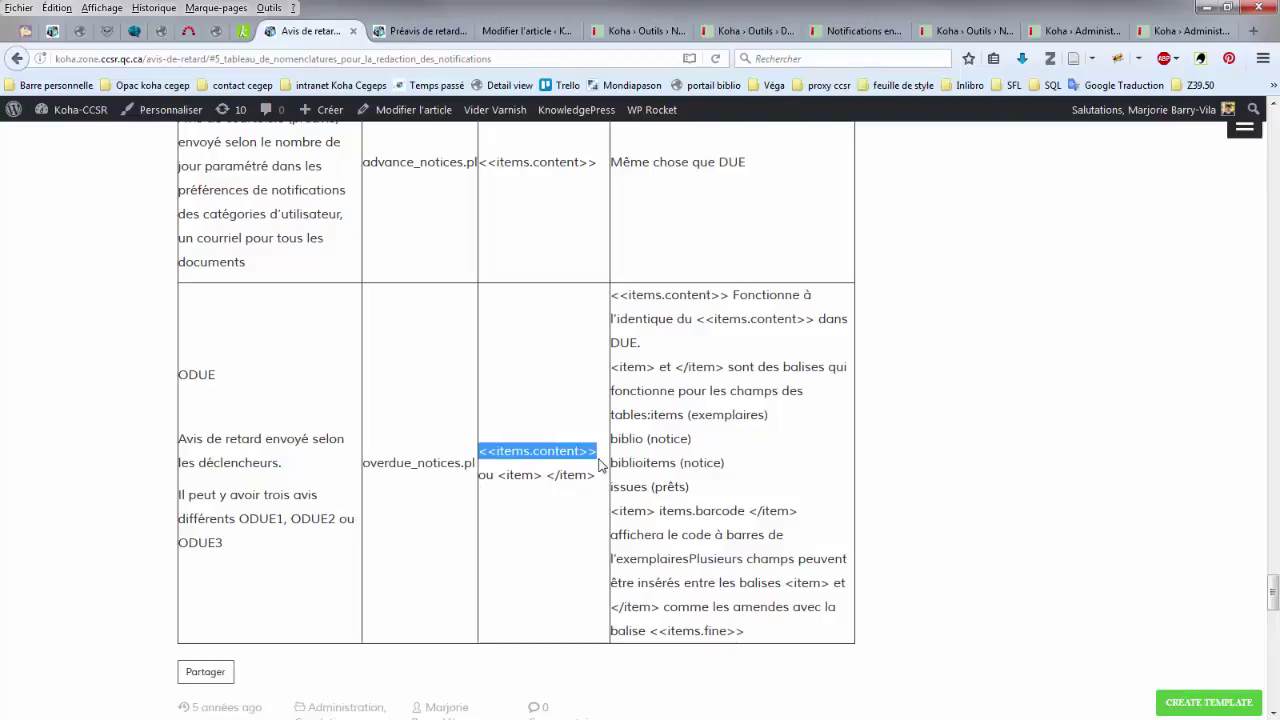
left_click(497, 476)
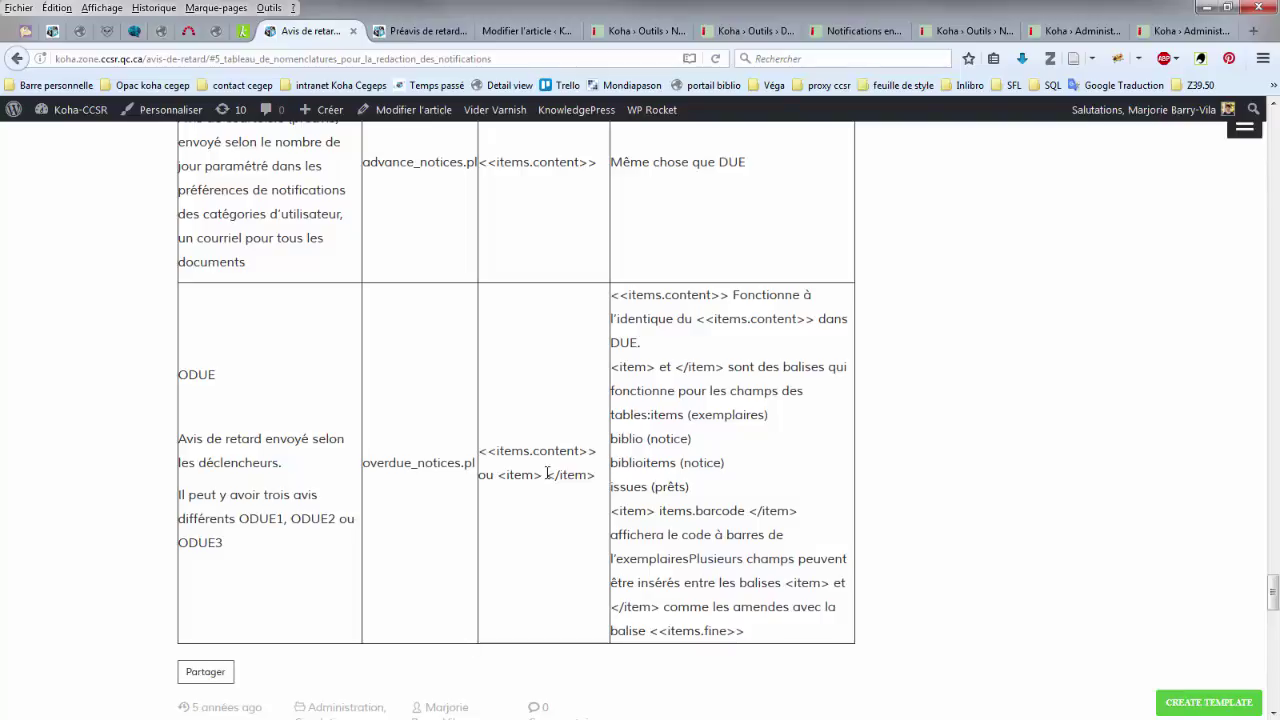
Step: Review the PREDUEDGST, PREDUE, DUEDGST and DUE rows of the nomenclature table again
scroll(530, 476, "up", 5)
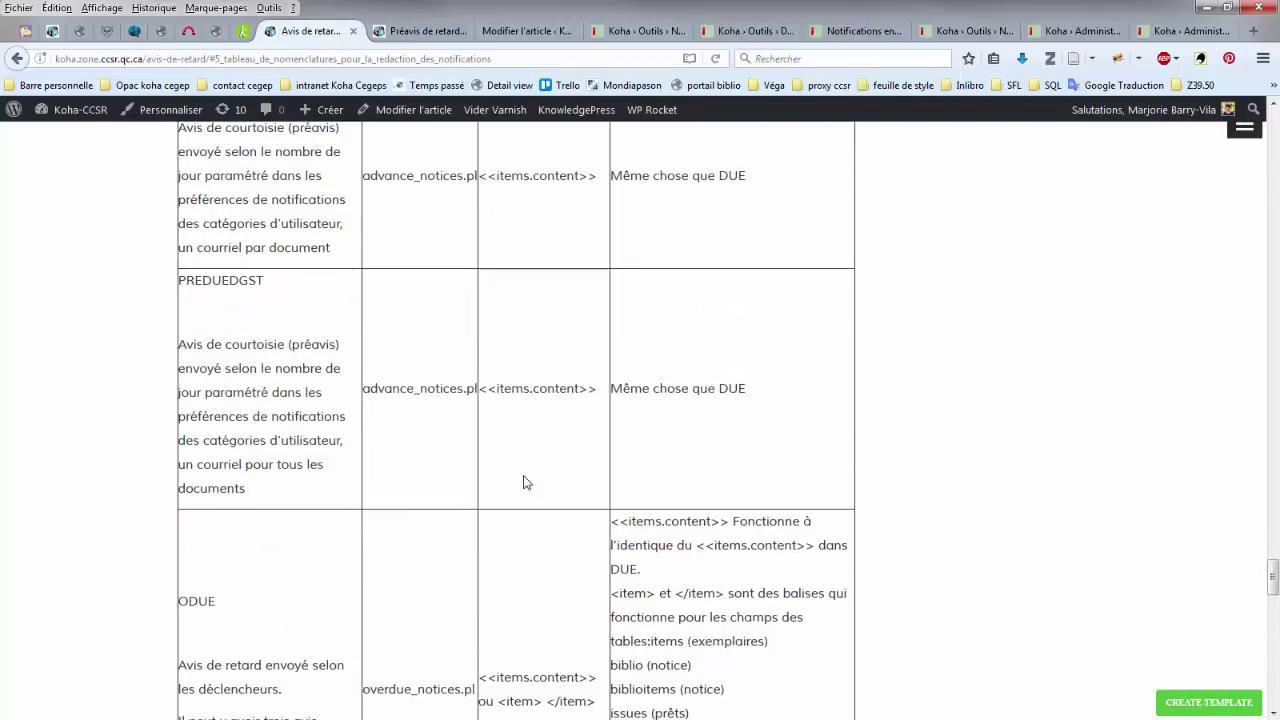
scroll(527, 483, "up", 3)
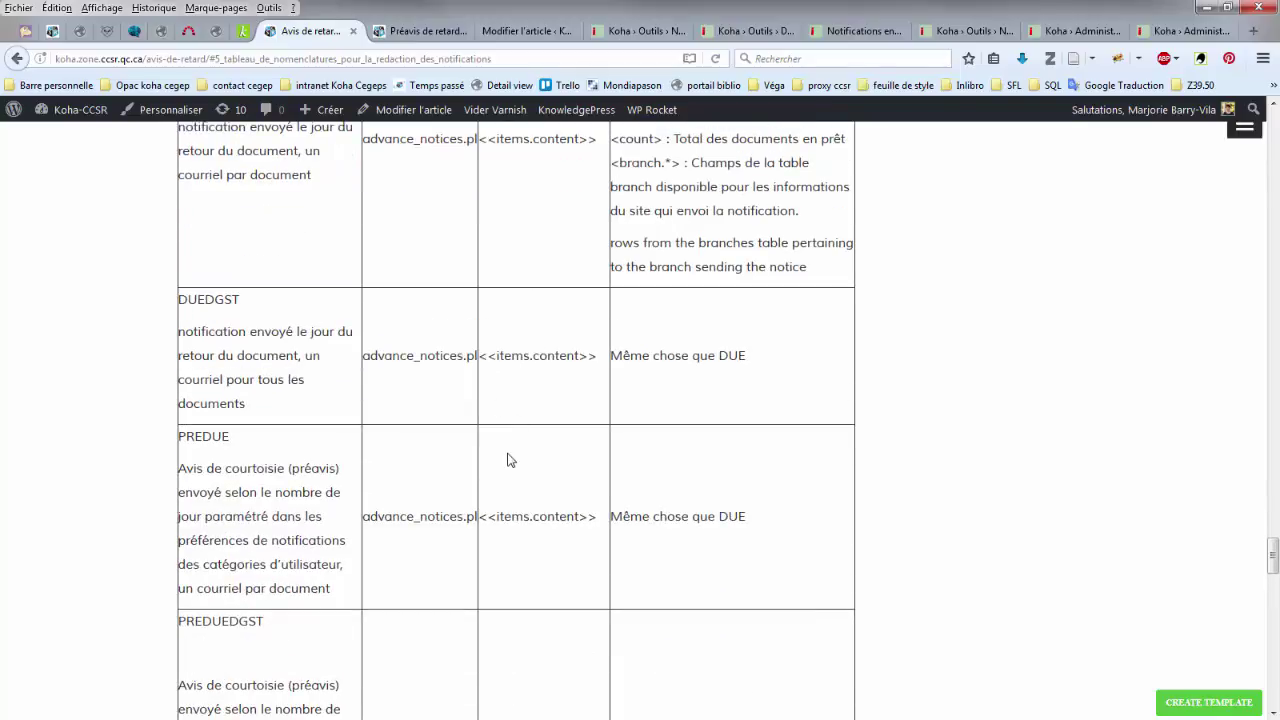
scroll(506, 460, "up", 1)
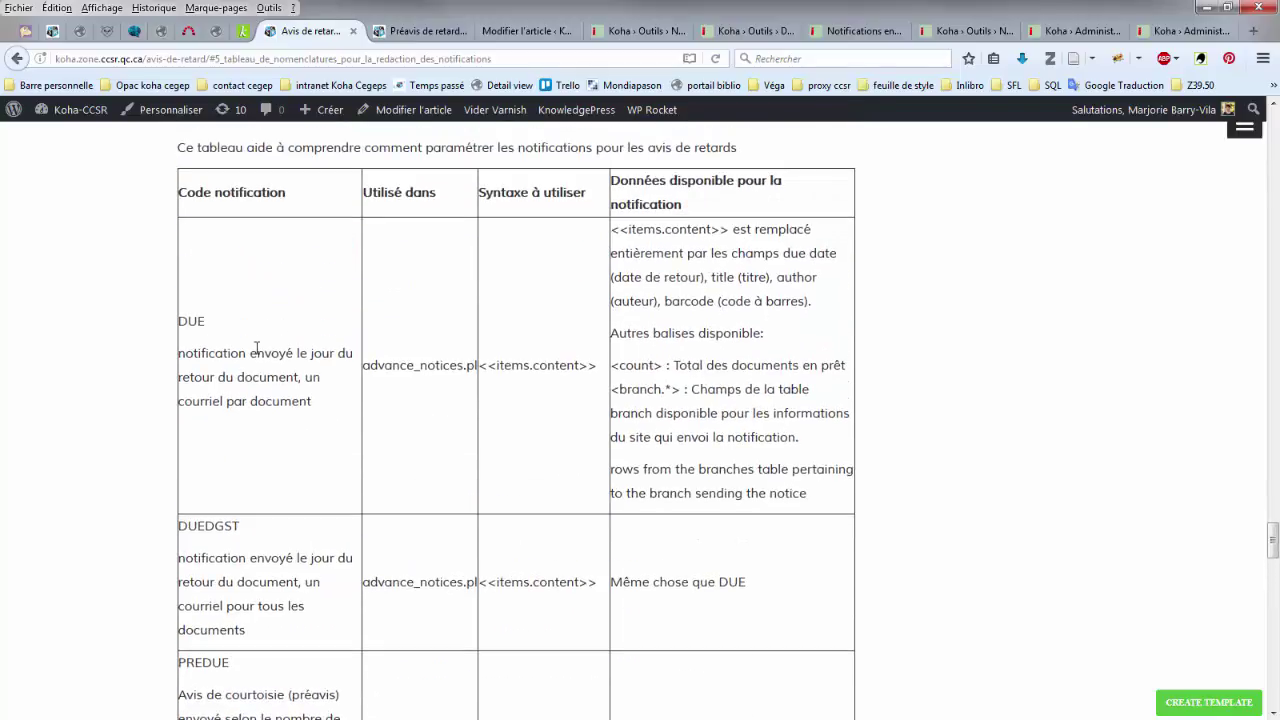
Step: Highlight the DUE code and its <<items.content>> syntax in the nomenclature table
left_click_drag(205, 321, 189, 321)
scroll(238, 523, "down", 3)
scroll(243, 458, "up", 2)
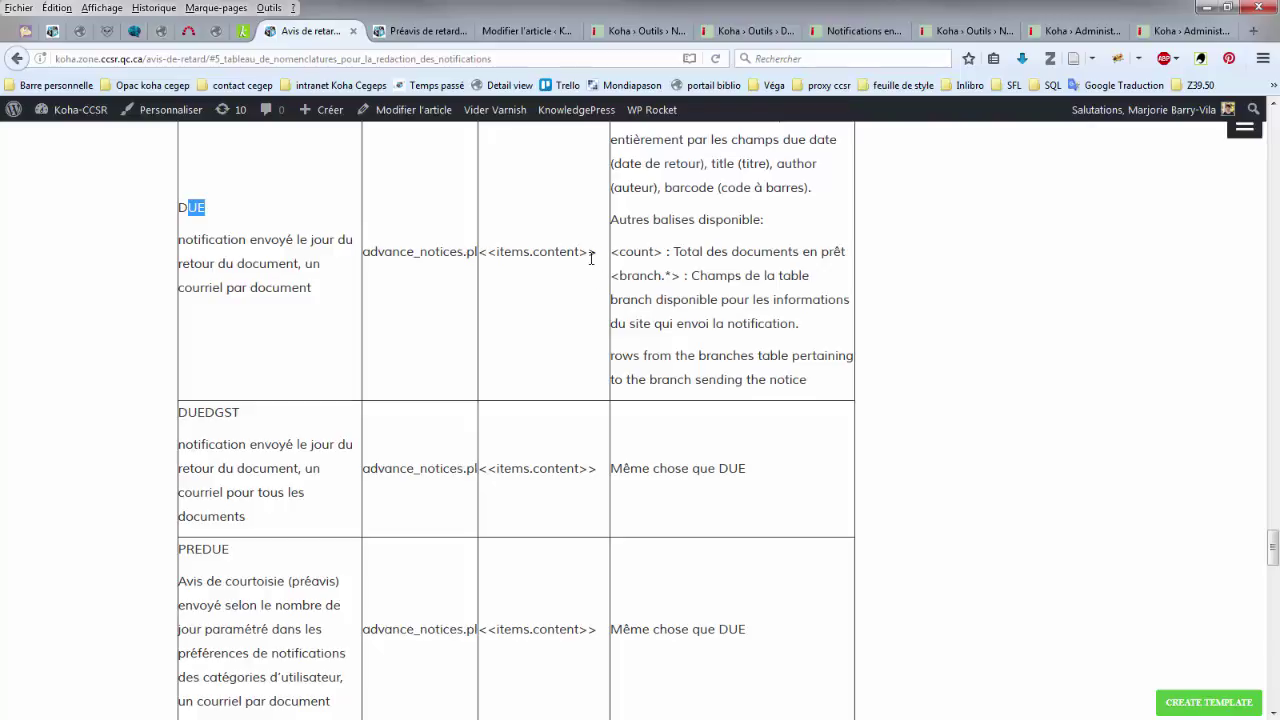
left_click_drag(598, 252, 540, 251)
left_click_drag(494, 248, 491, 271)
scroll(491, 271, "up", 2)
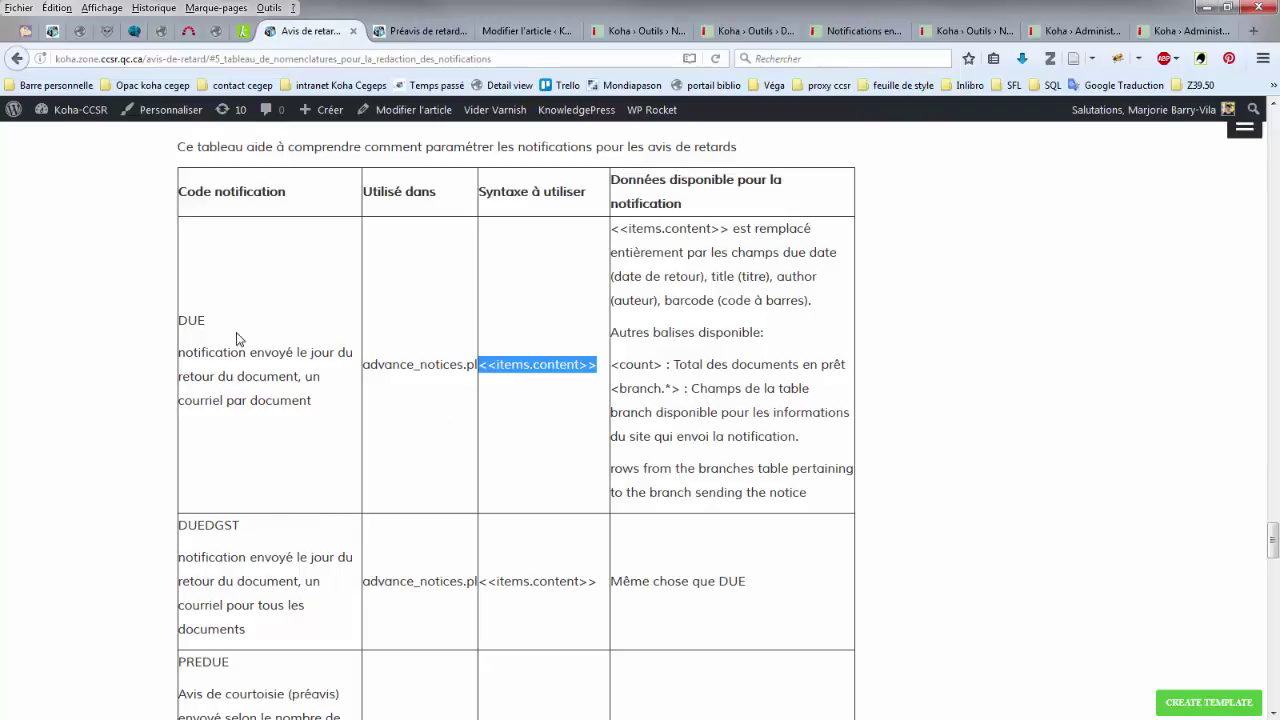
Step: Compare the syntax and available data of the DUE row with the DUEDGST, PREDUE and PREDUEDGST rows
scroll(240, 460, "down", 3)
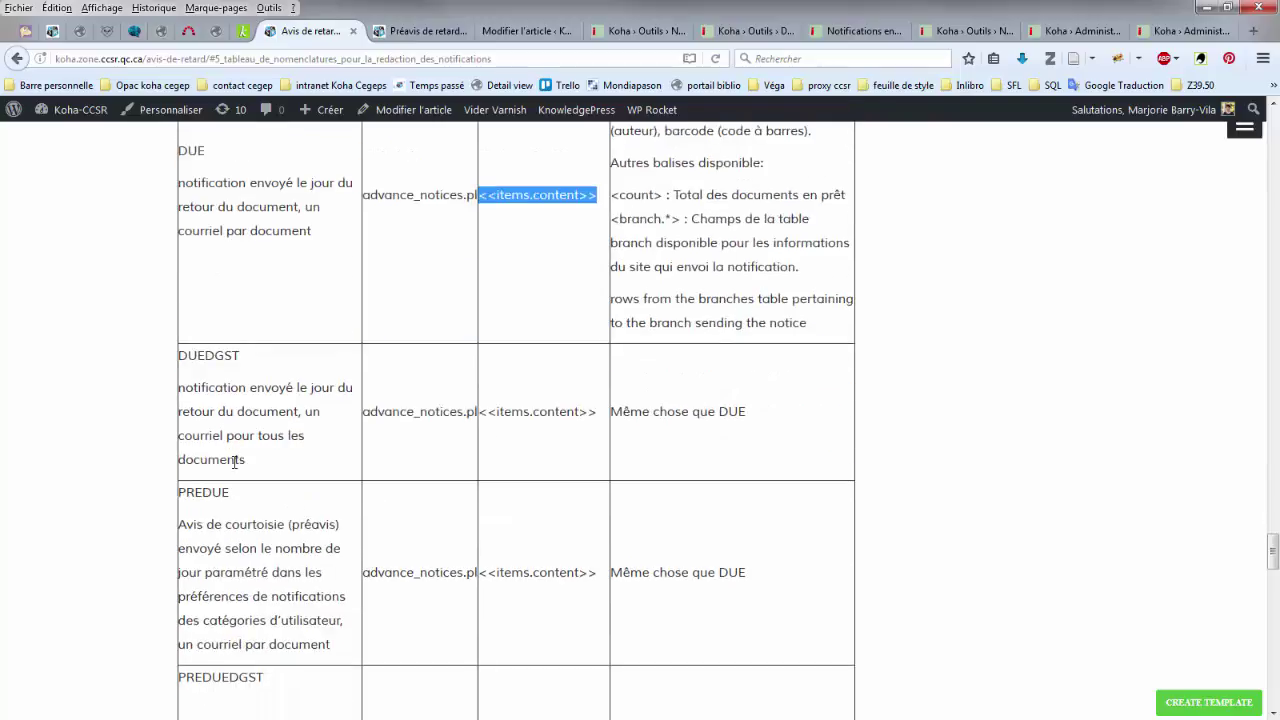
scroll(650, 265, "up", 1)
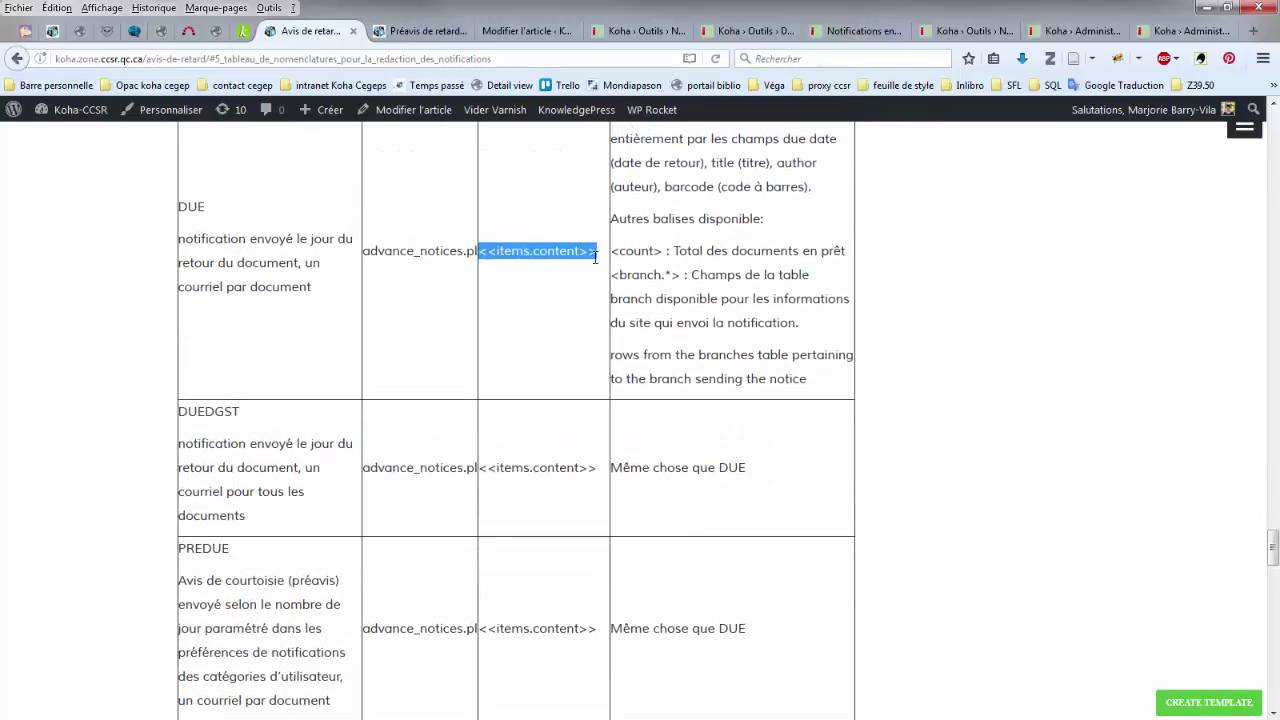
scroll(657, 275, "up", 1)
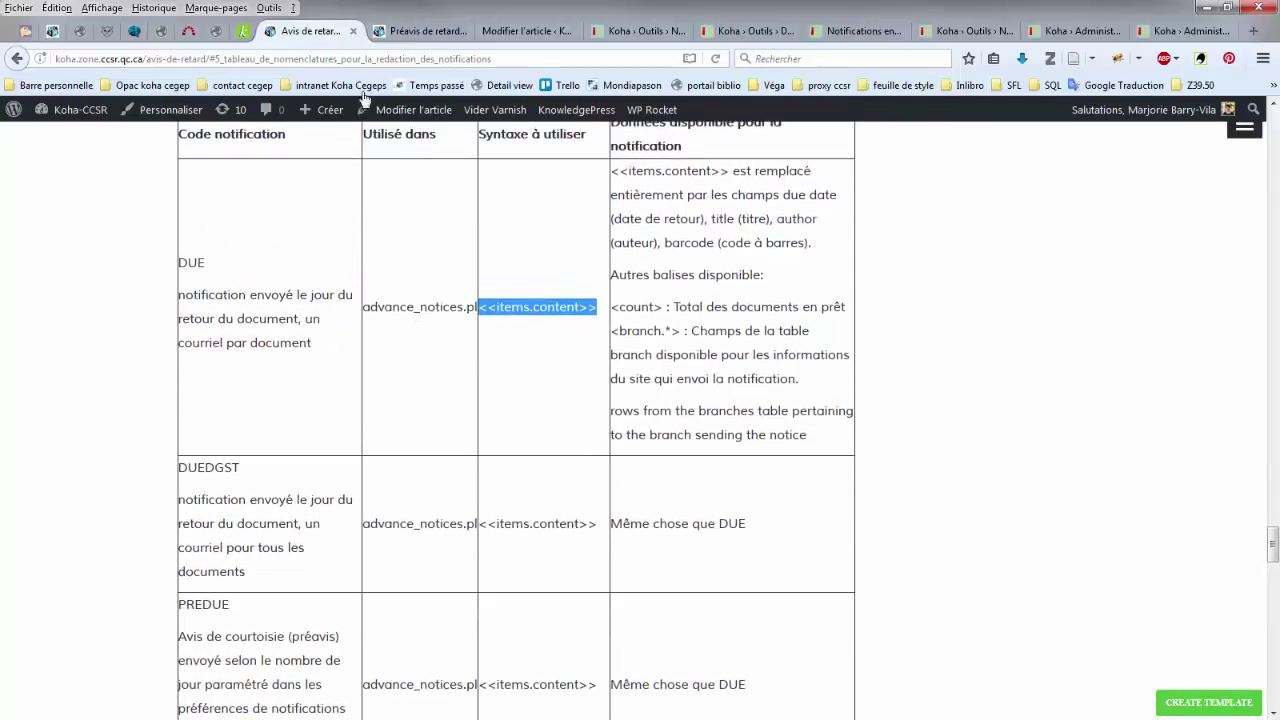
left_click(490, 301)
scroll(497, 303, "down", 1)
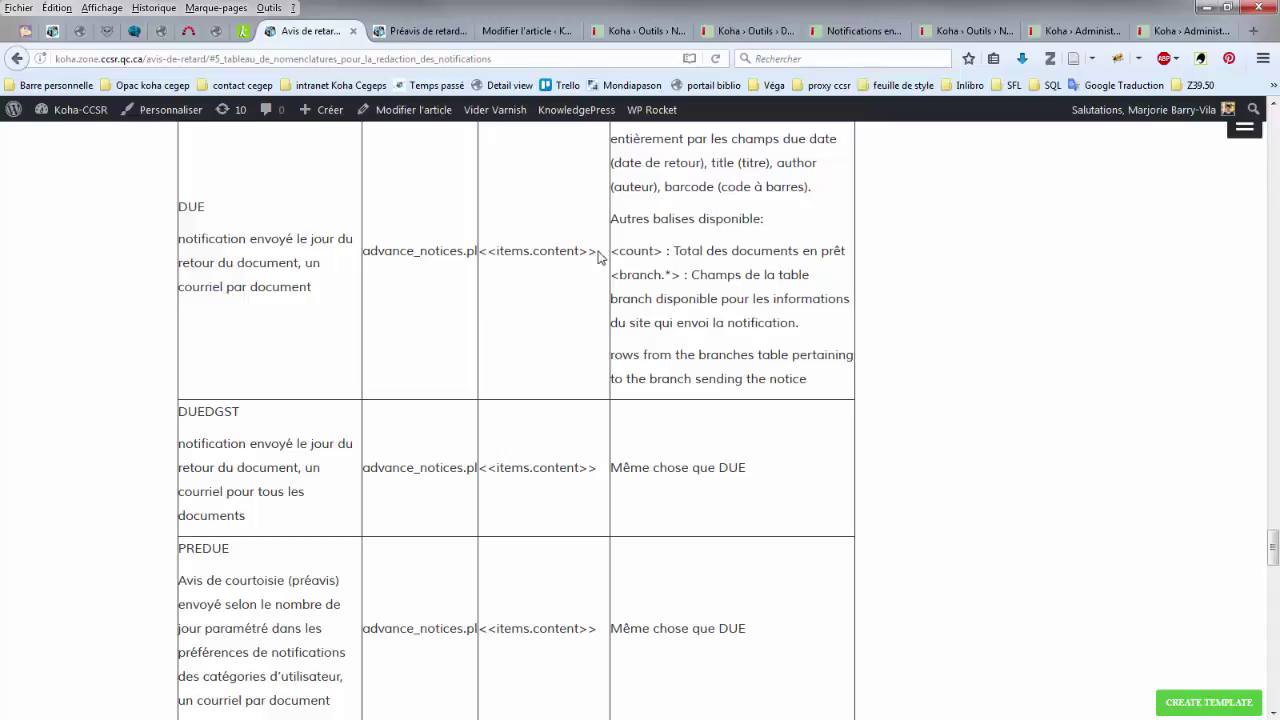
scroll(302, 408, "down", 5)
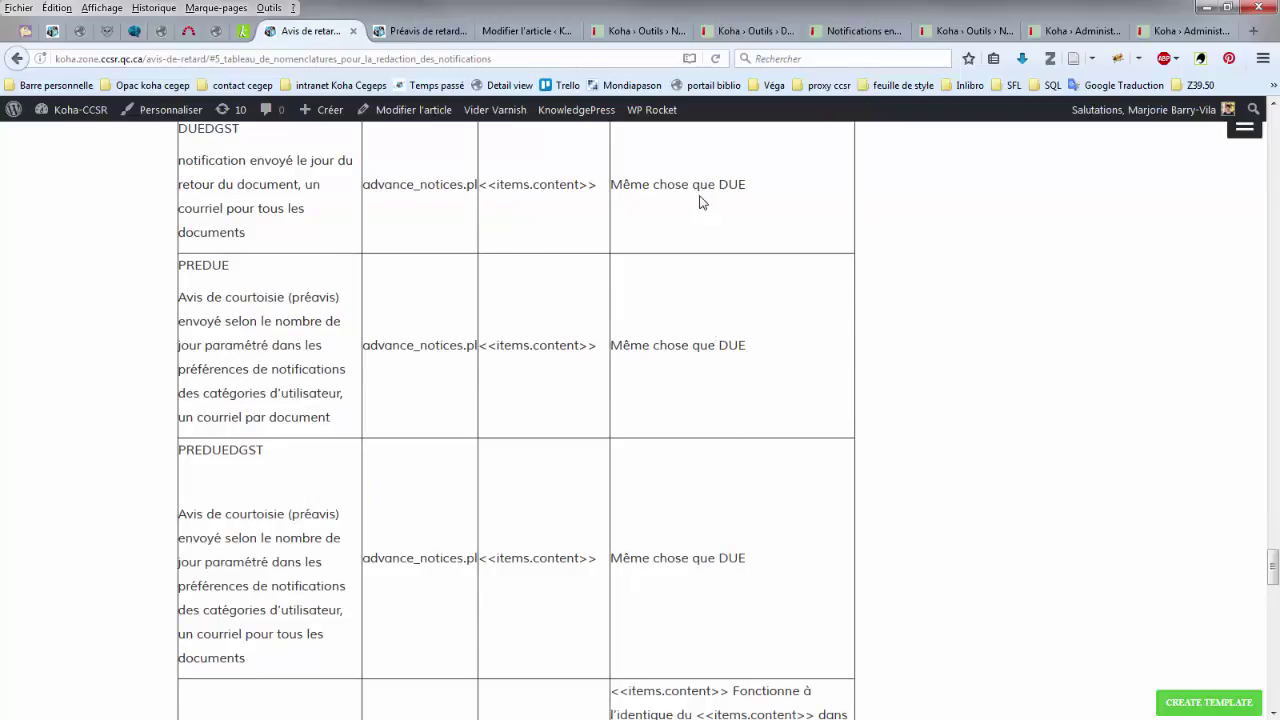
scroll(701, 205, "up", 3)
scroll(701, 212, "up", 1)
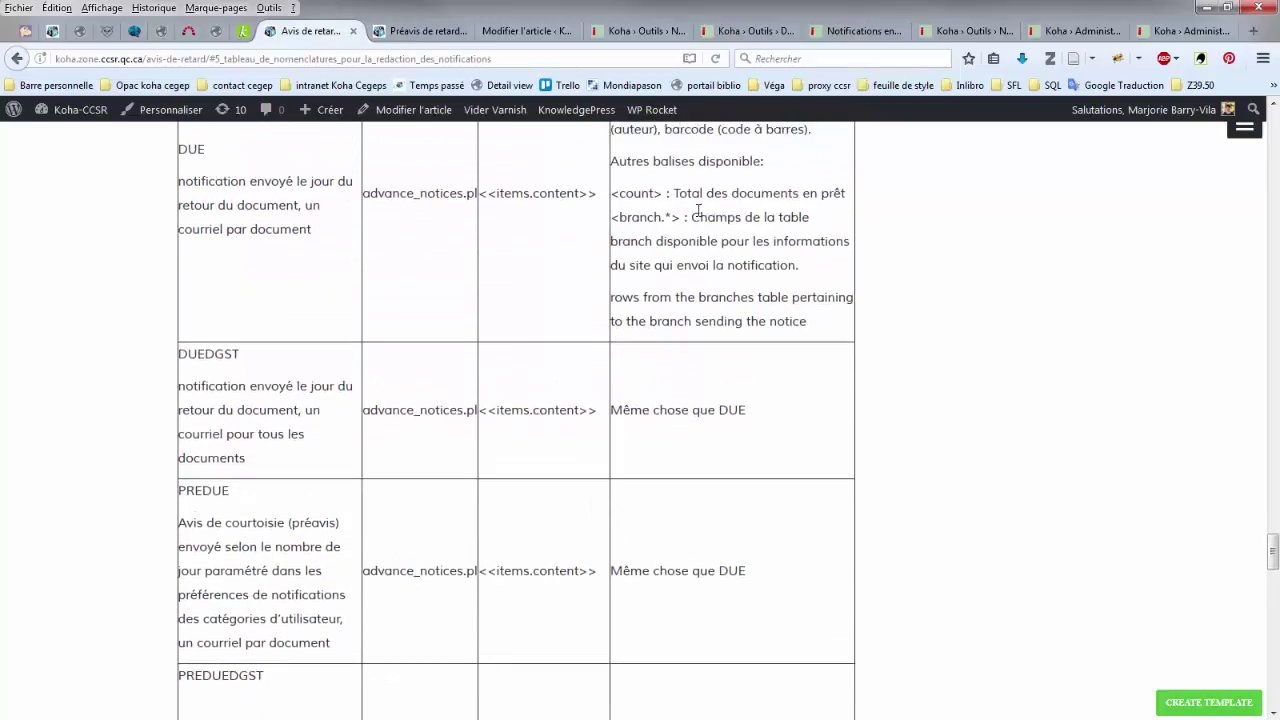
Step: Go to the ODUE row of the nomenclature table and highlight its <item> </item> tags
scroll(484, 333, "down", 4)
scroll(325, 392, "down", 5)
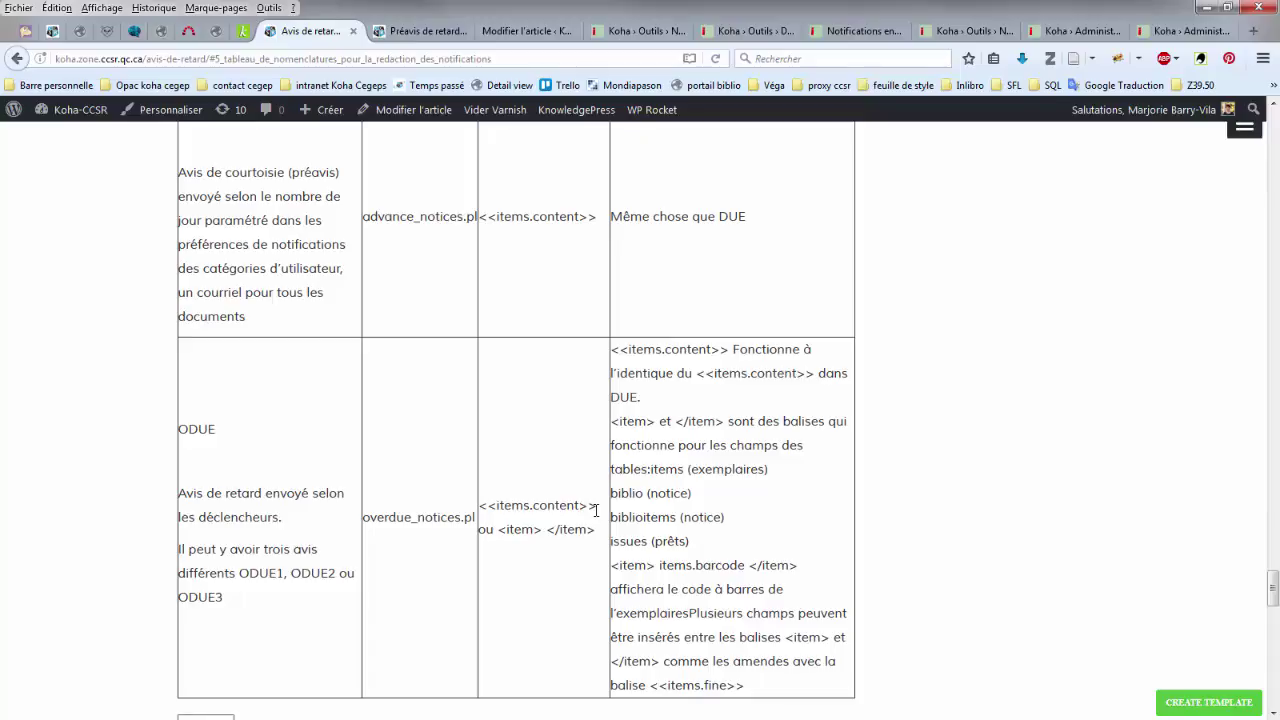
scroll(592, 507, "down", 2)
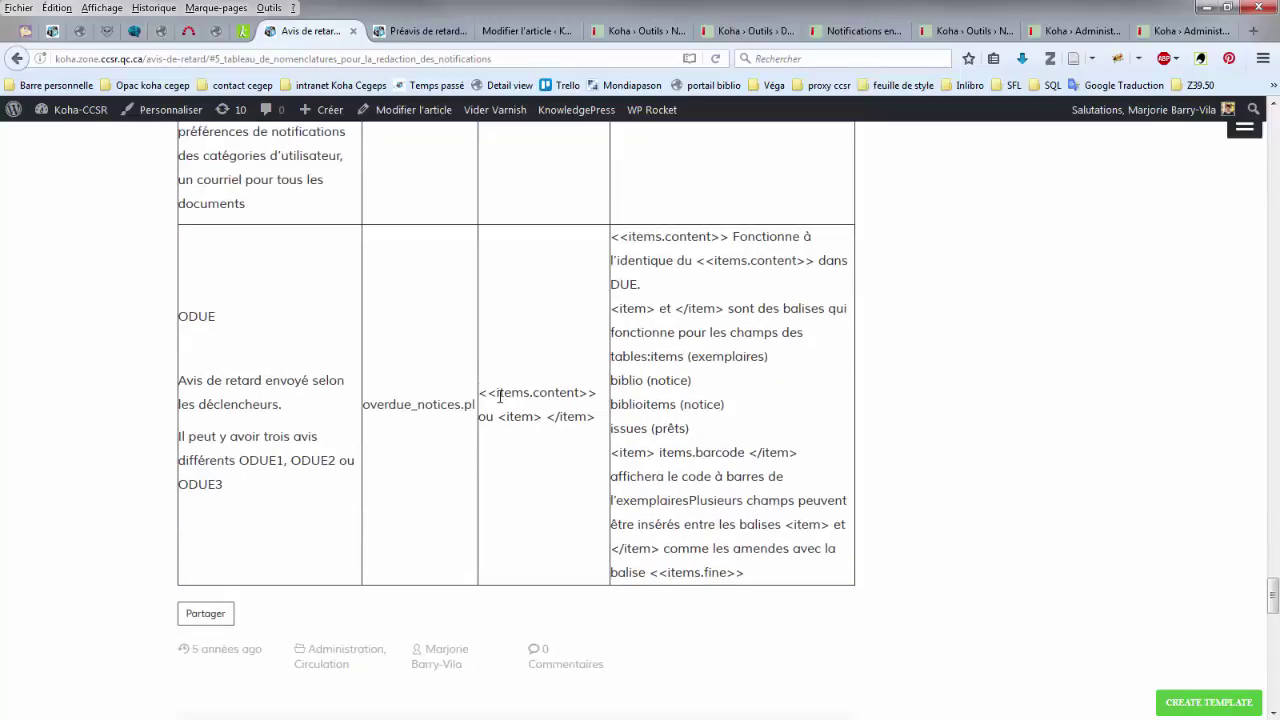
left_click_drag(497, 416, 603, 428)
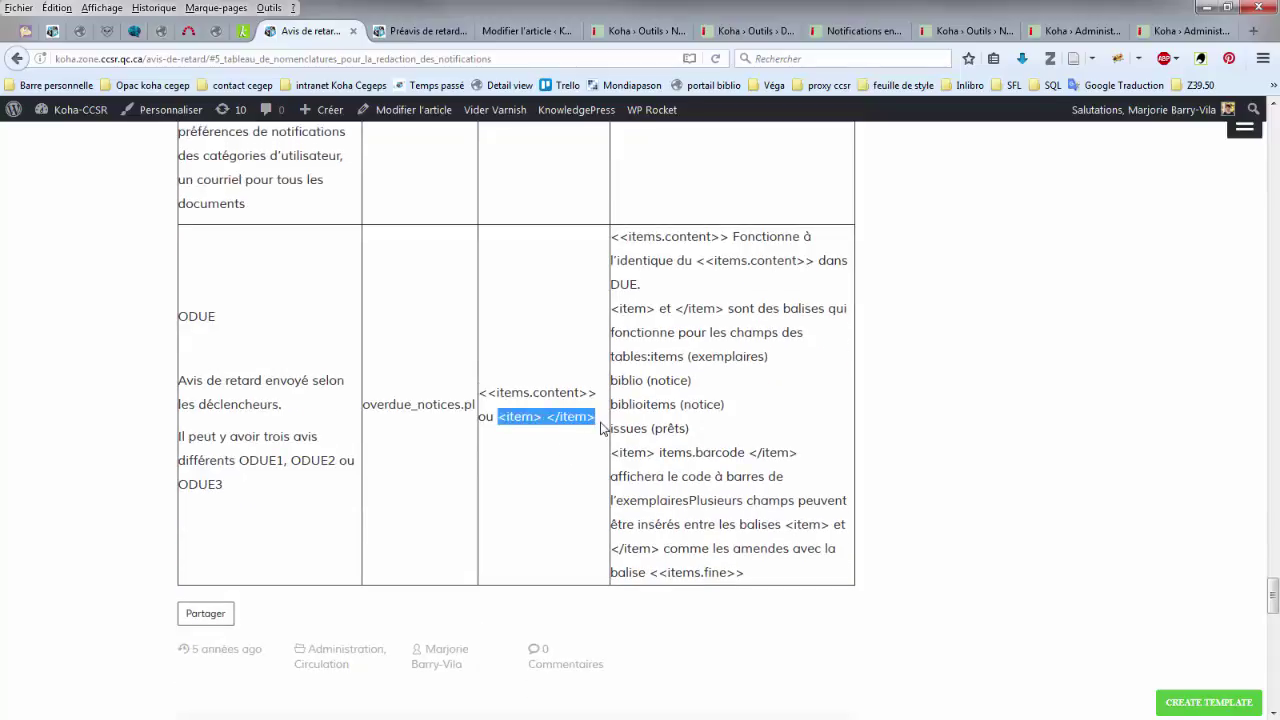
left_click(551, 416)
left_click_drag(548, 416, 606, 424)
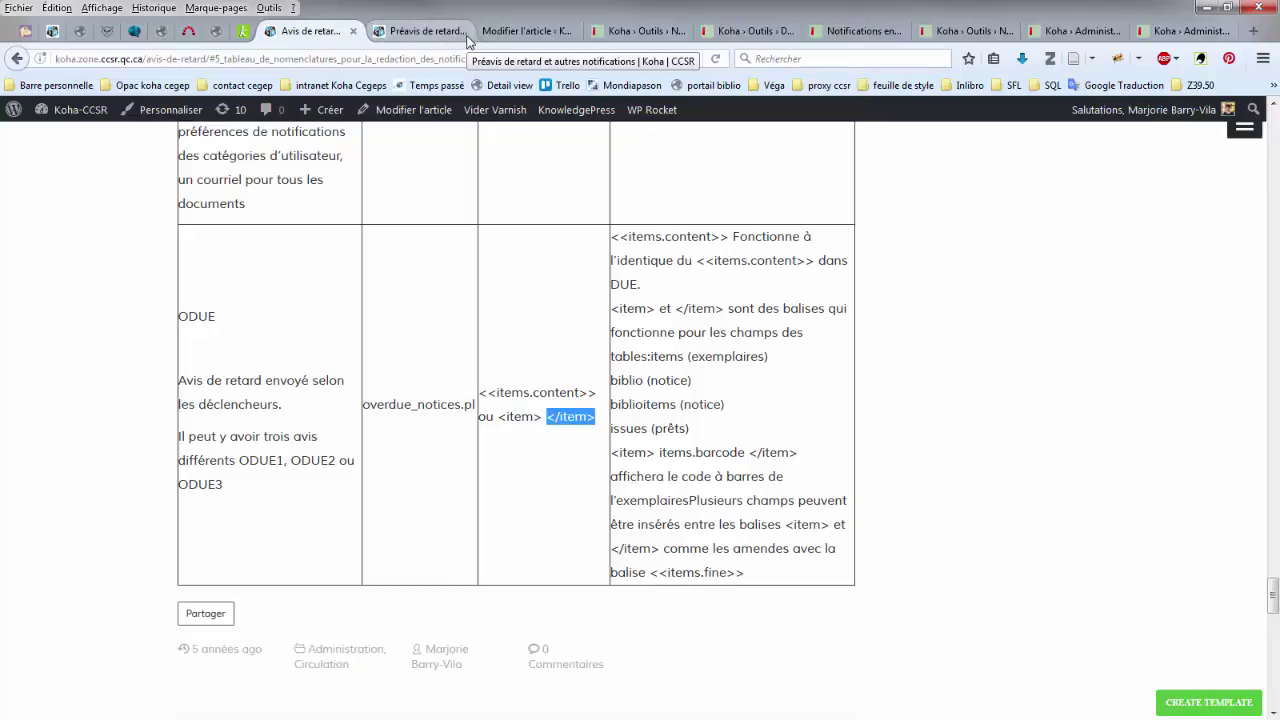
Step: Return to the ODUE notification in Koha and examine the <item> and </item> tags enclosing the document fields in the email body
left_click(645, 33)
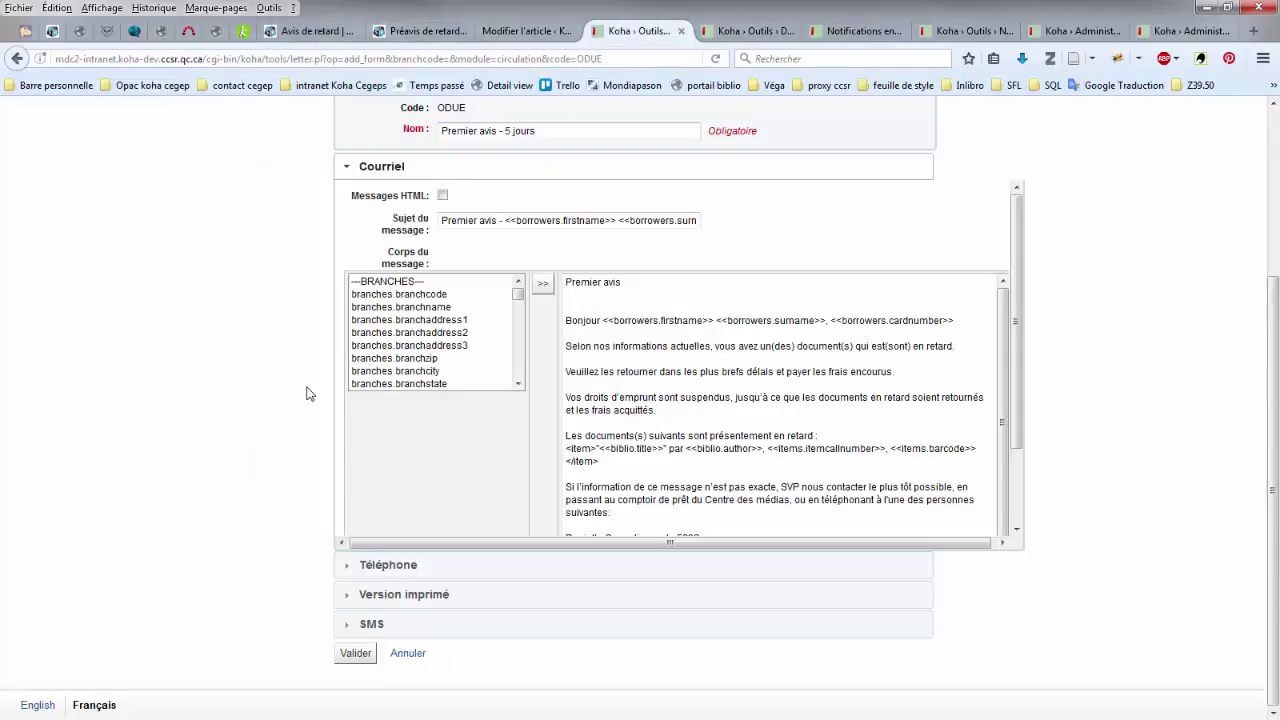
double_click(597, 448)
double_click(590, 461)
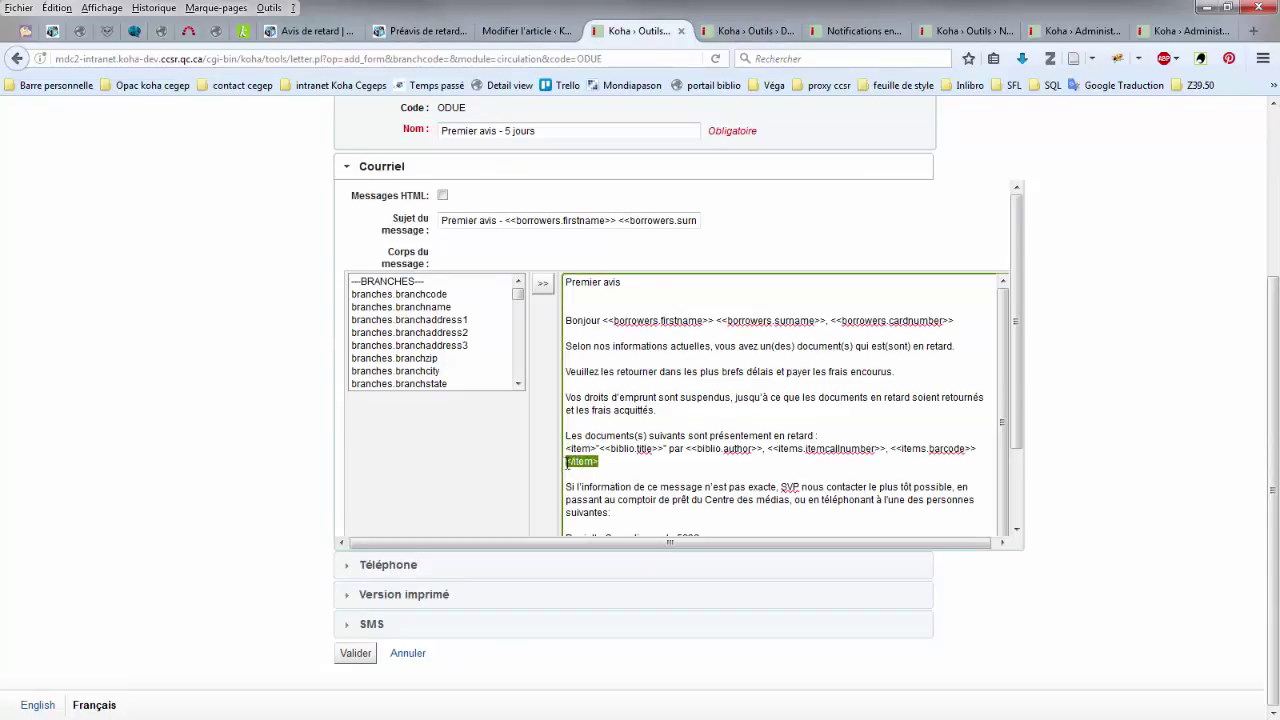
left_click(600, 449)
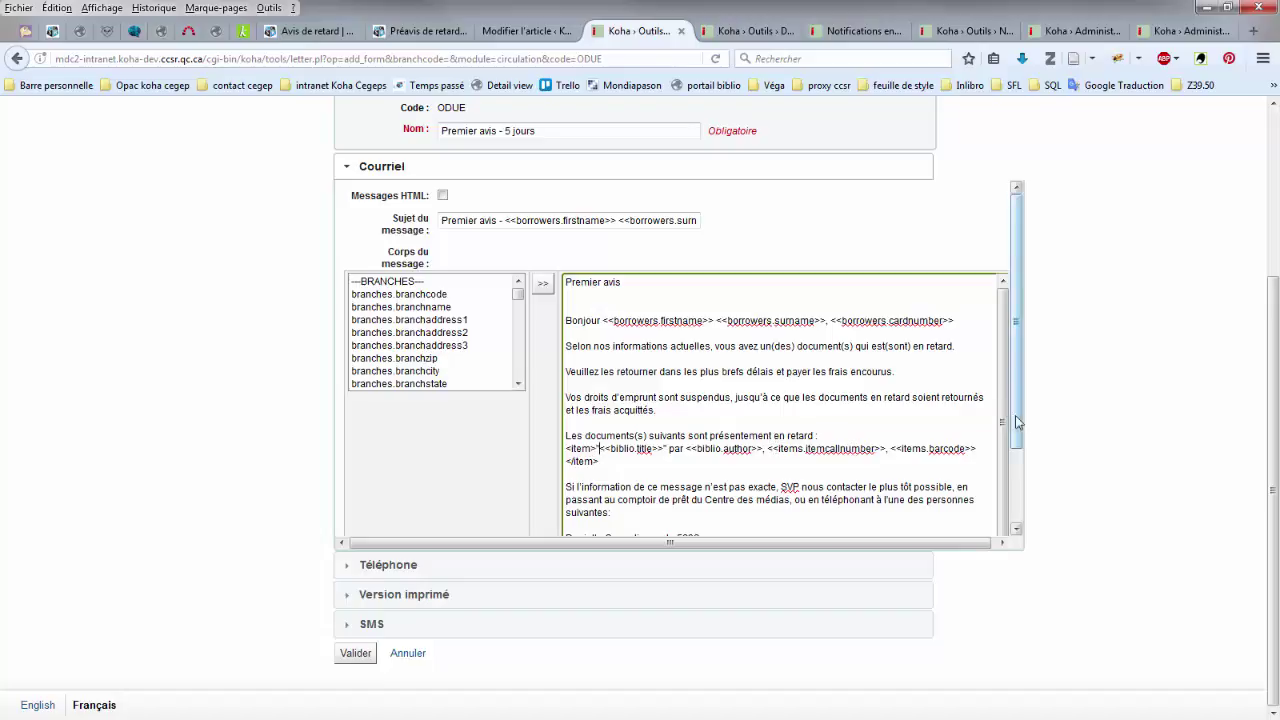
left_click(652, 449)
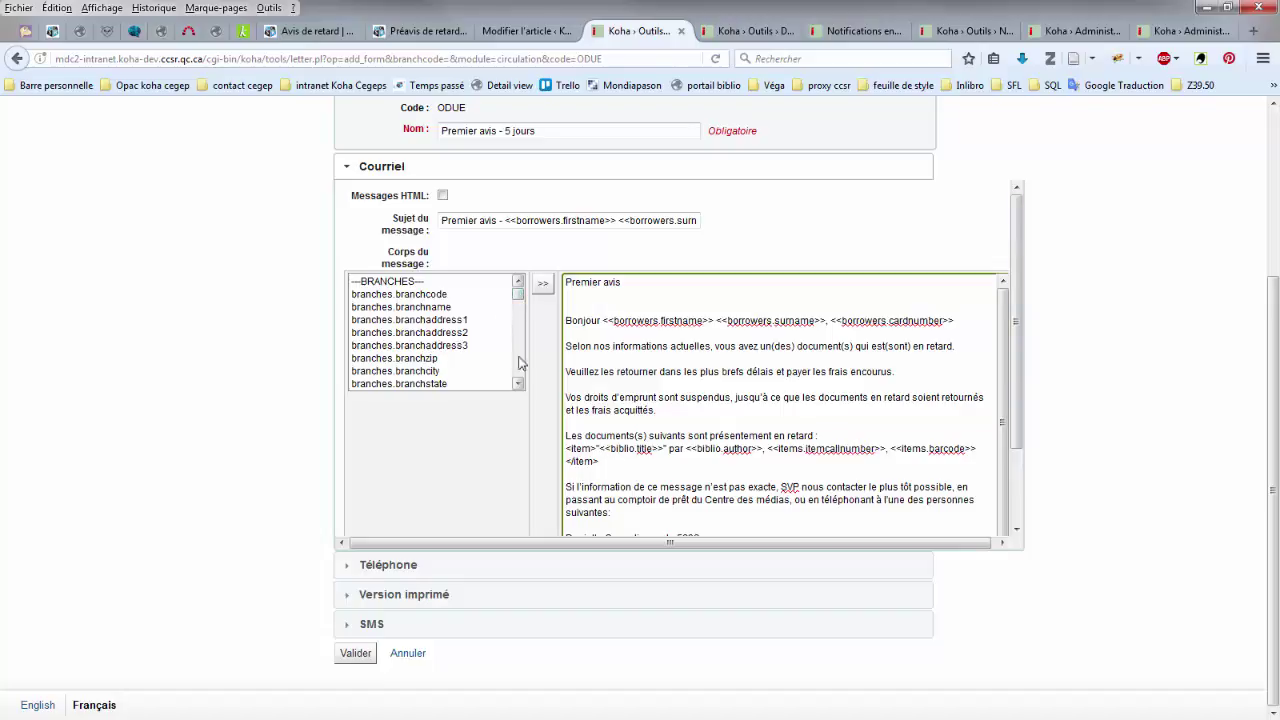
Step: Browse the BRANCHES fields available for the message body, down to the start of the BIBLIO group
scroll(519, 299, "down", 2)
scroll(494, 305, "up", 2)
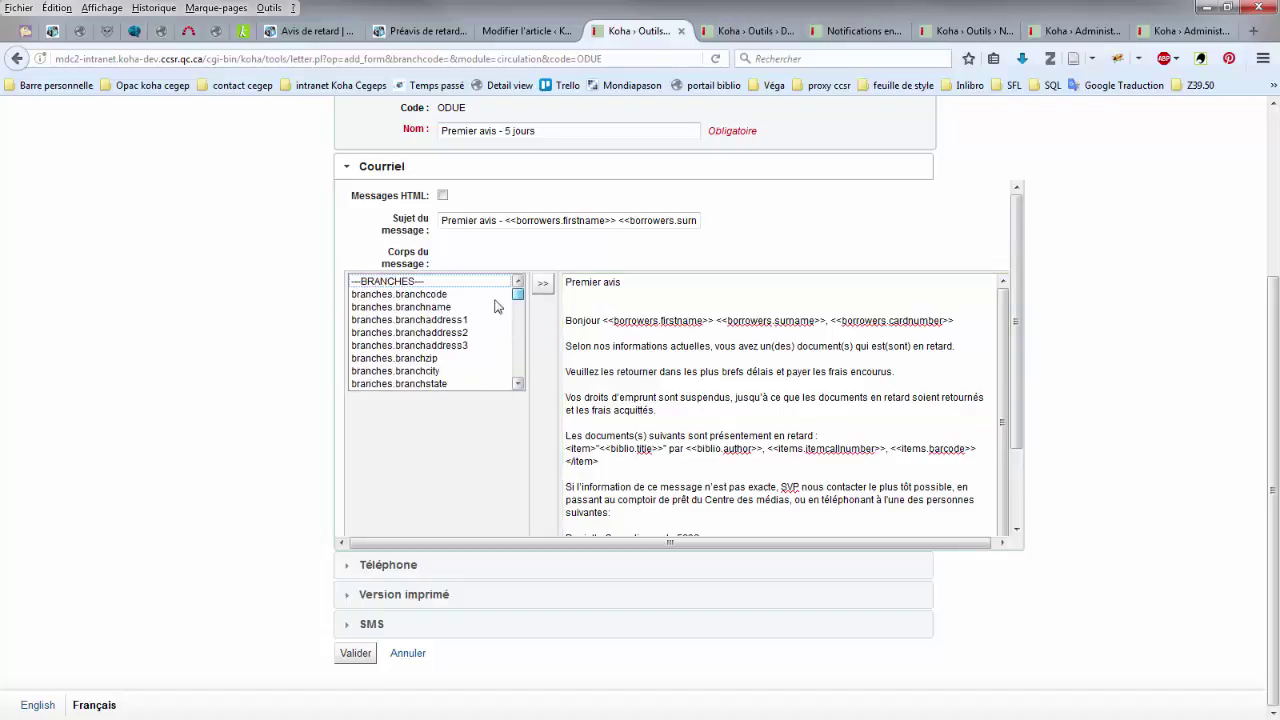
scroll(450, 345, "down", 5)
scroll(450, 345, "up", 5)
left_click(518, 385)
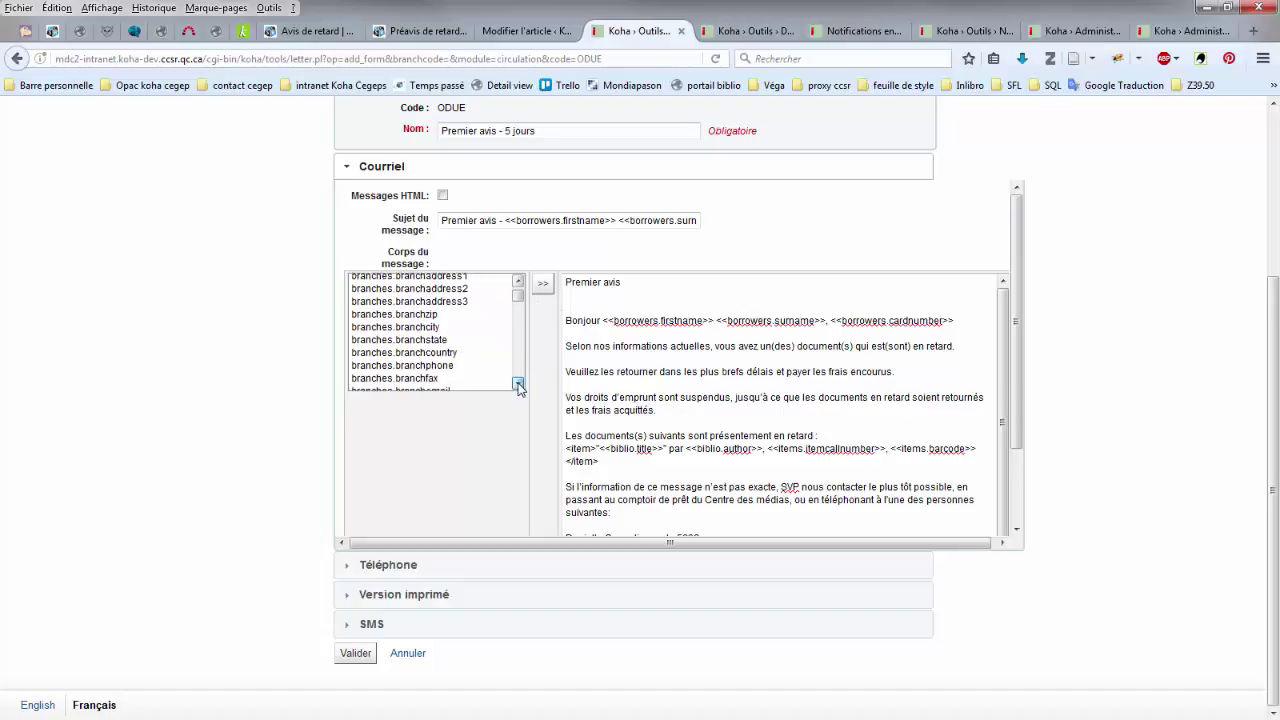
scroll(518, 385, "down", 10)
Step: In the "Avis de retard" article, review the items, biblio, biblioitems and issues tables supported by the ODUE <item> tags
left_click(289, 33)
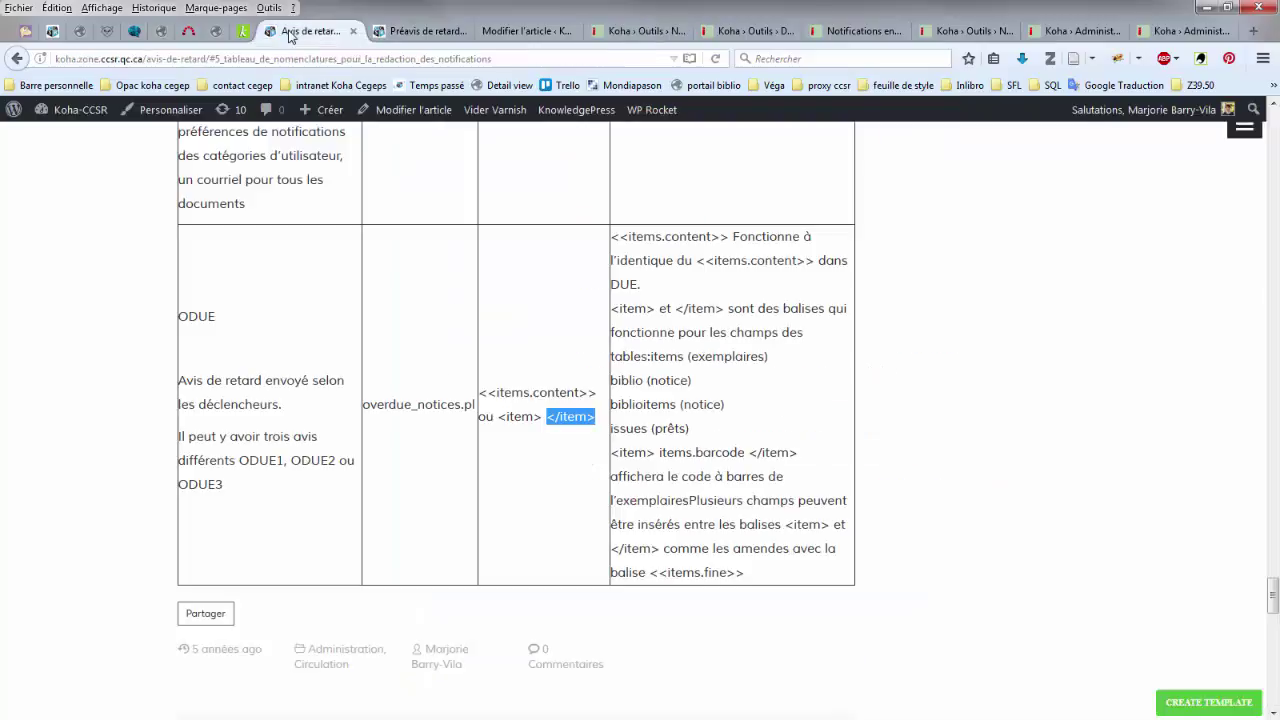
double_click(656, 356)
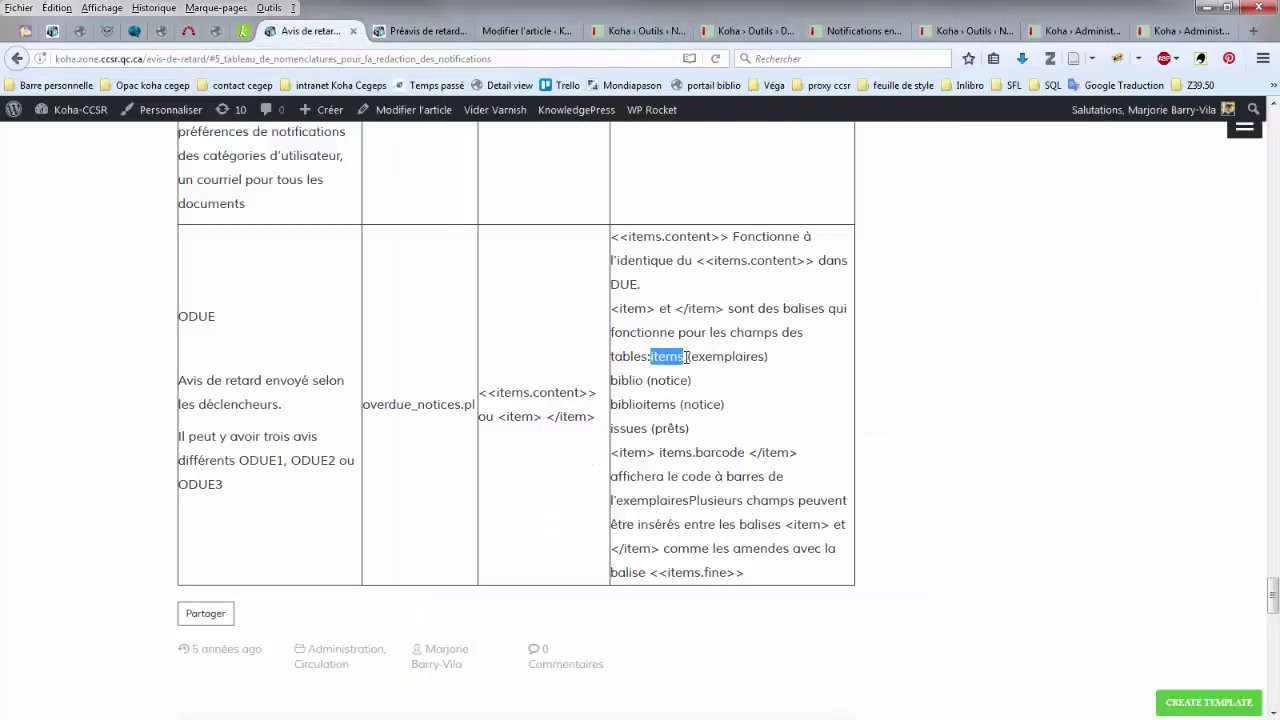
left_click(640, 380)
left_click_drag(622, 382, 593, 392)
left_click(696, 413)
left_click_drag(645, 428, 628, 430)
Step: Go back to the ODUE notification and review the BIBLIO fields available for the message, highlighting biblio.copyrightdate
left_click(415, 31)
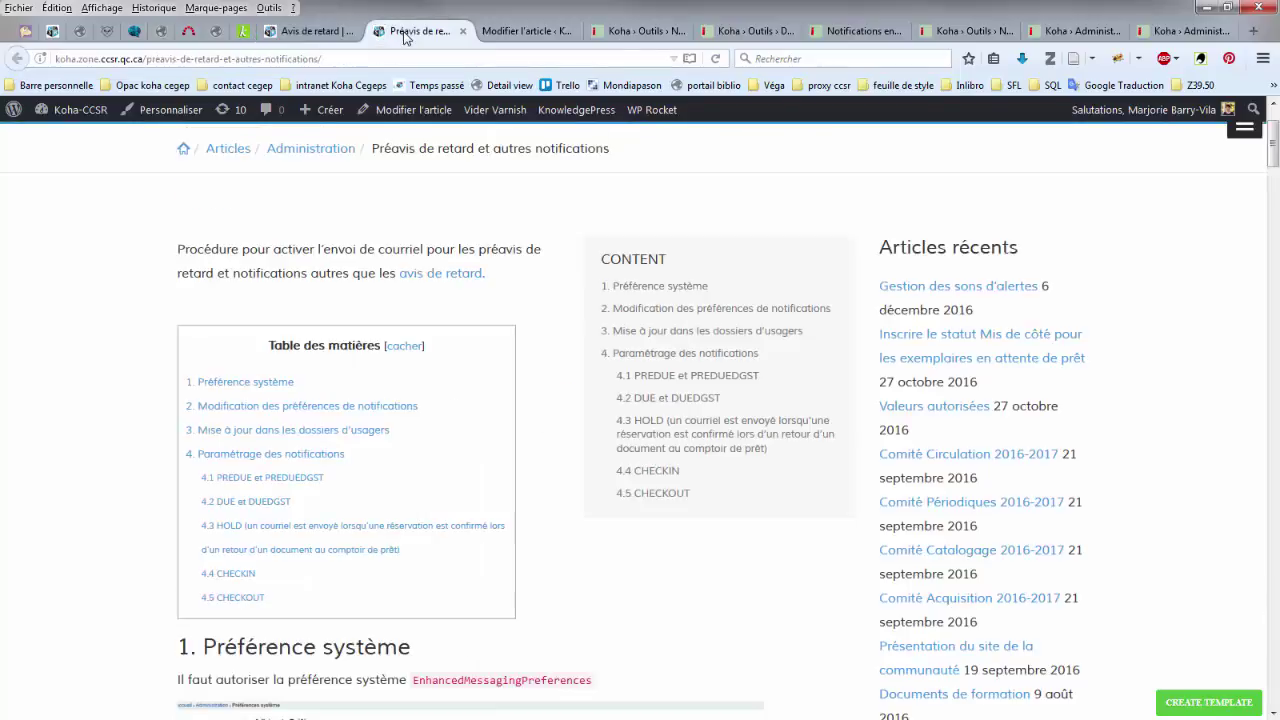
left_click(572, 31)
left_click(640, 31)
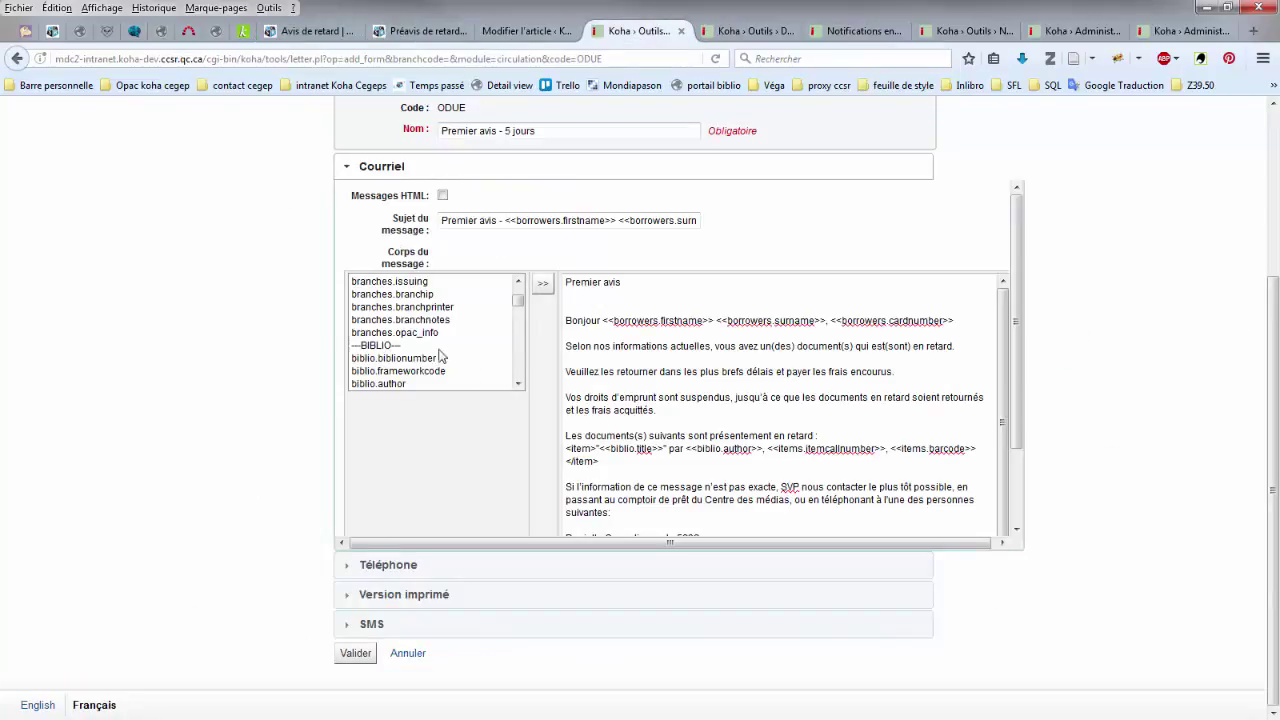
left_click(366, 345)
left_click(518, 384)
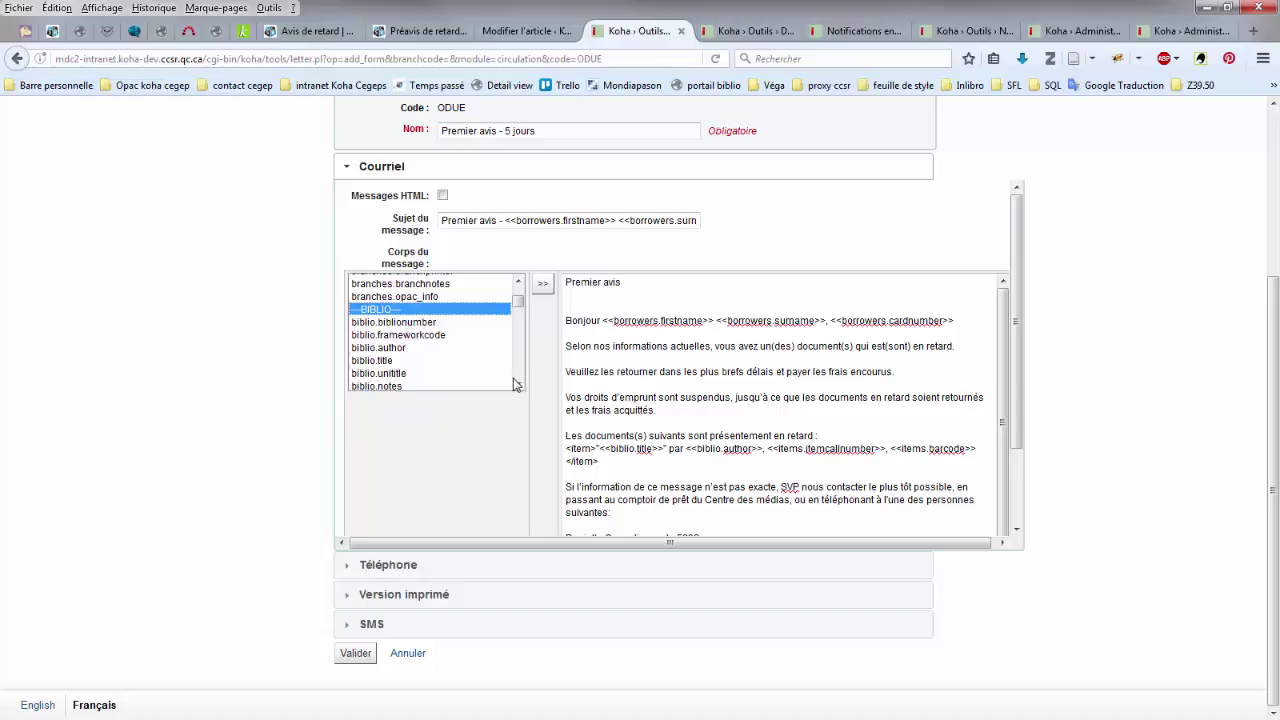
scroll(519, 388, "down", 1)
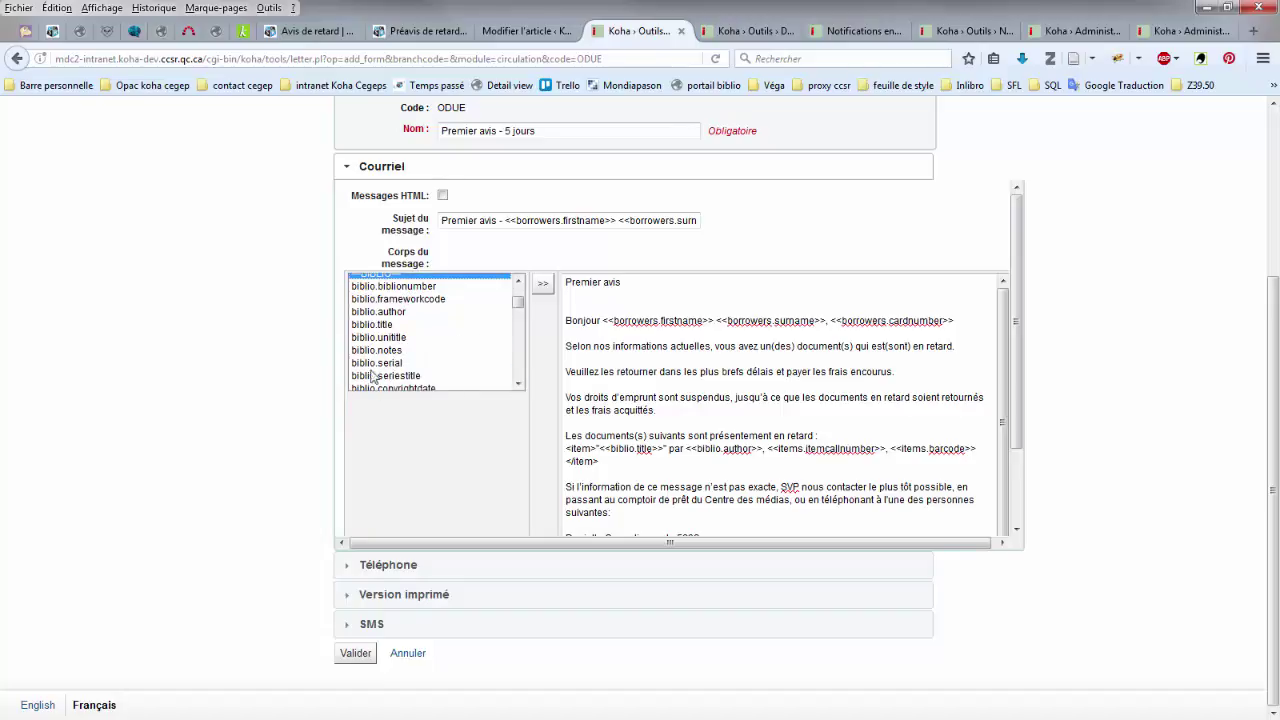
scroll(518, 385, "down", 2)
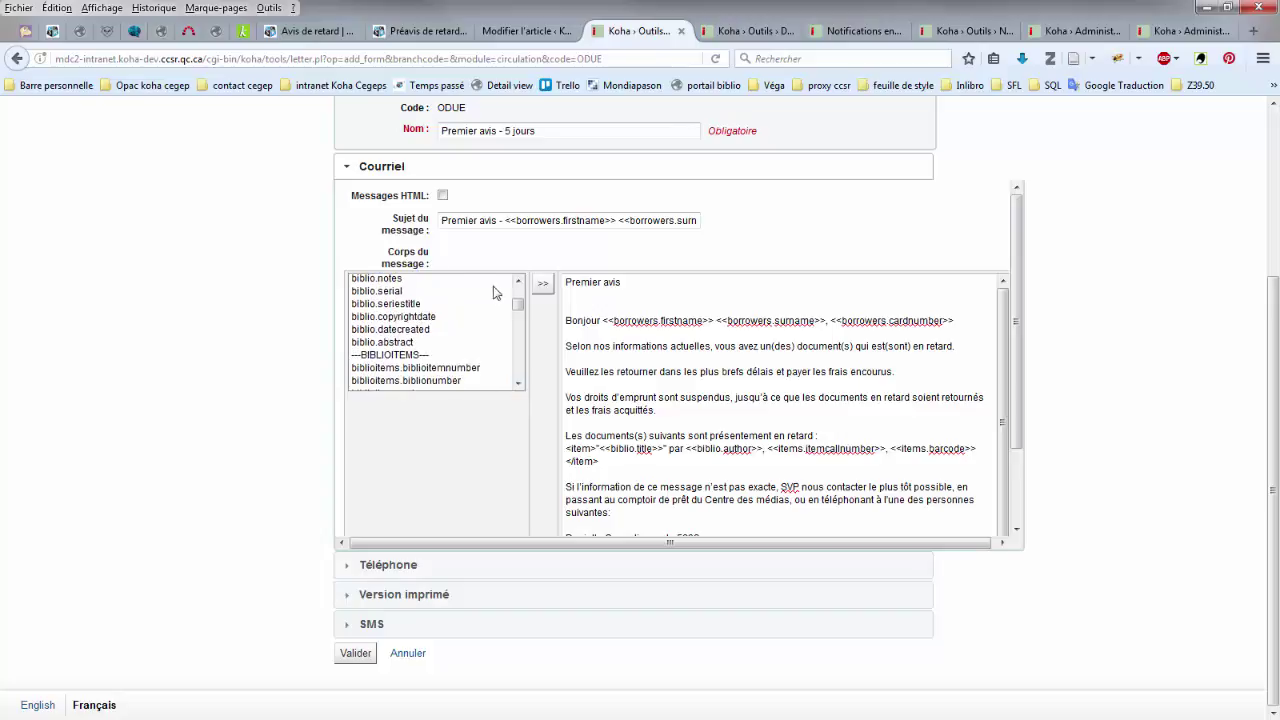
left_click(393, 318)
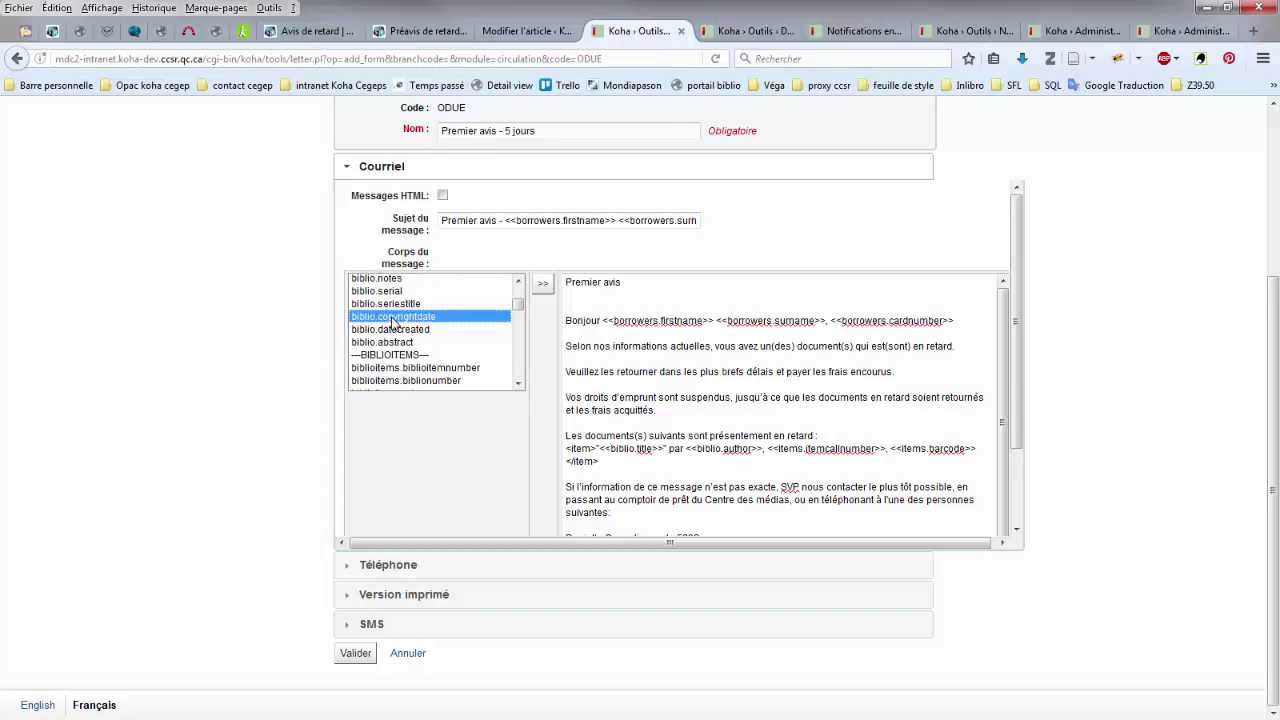
Step: Browse past the BIBLIOITEMS fields to the ITEMS group and highlight items.barcode
scroll(518, 386, "down", 1)
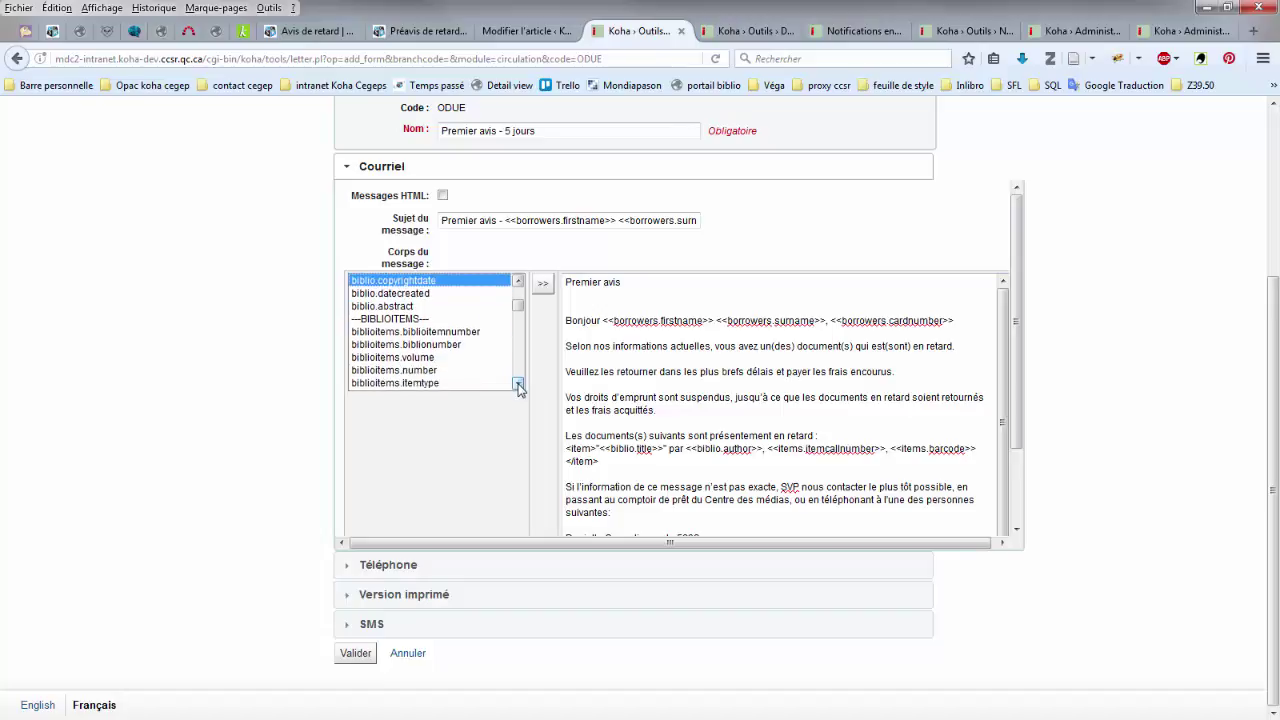
scroll(518, 386, "down", 1)
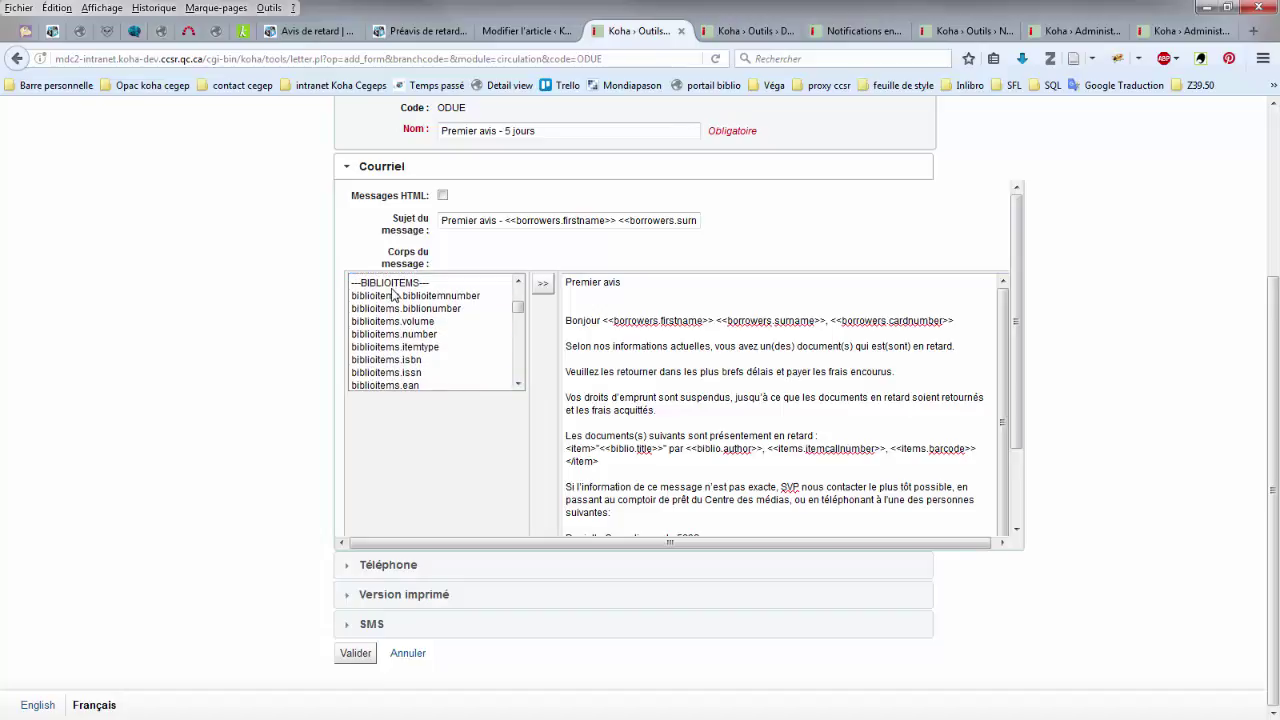
scroll(518, 386, "down", 8)
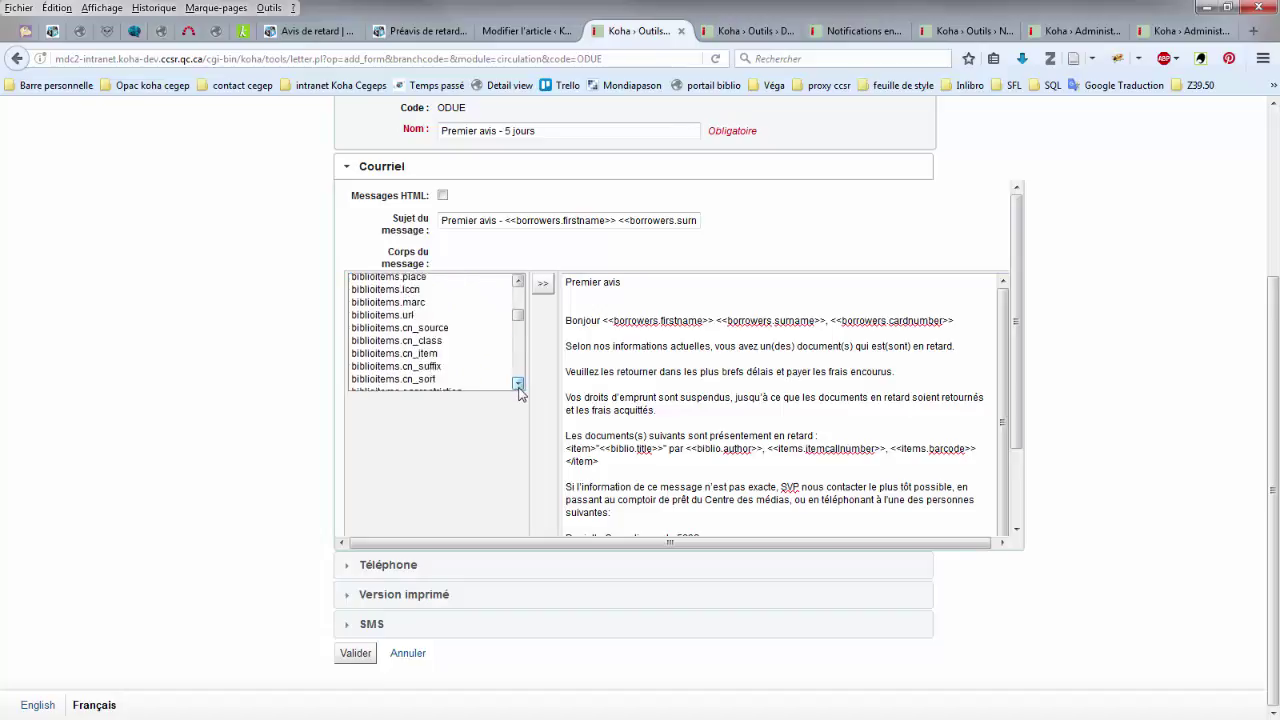
scroll(518, 386, "down", 4)
scroll(383, 305, "up", 1)
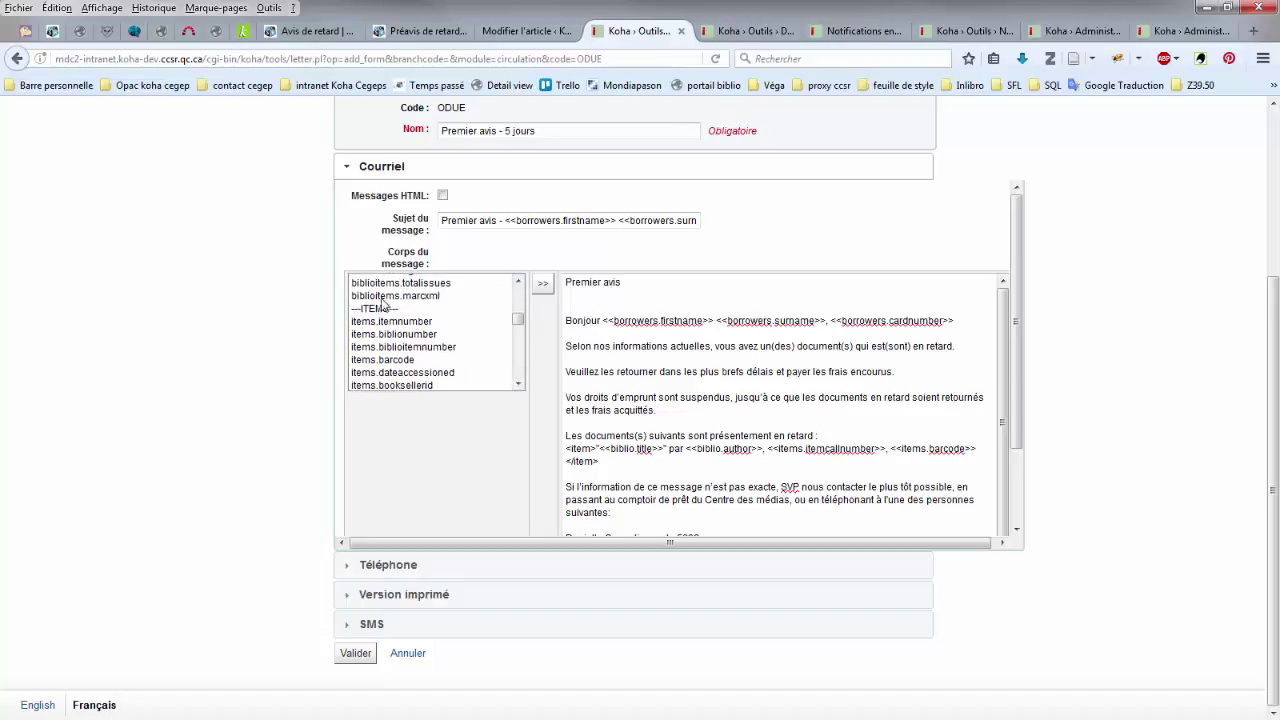
left_click(382, 309)
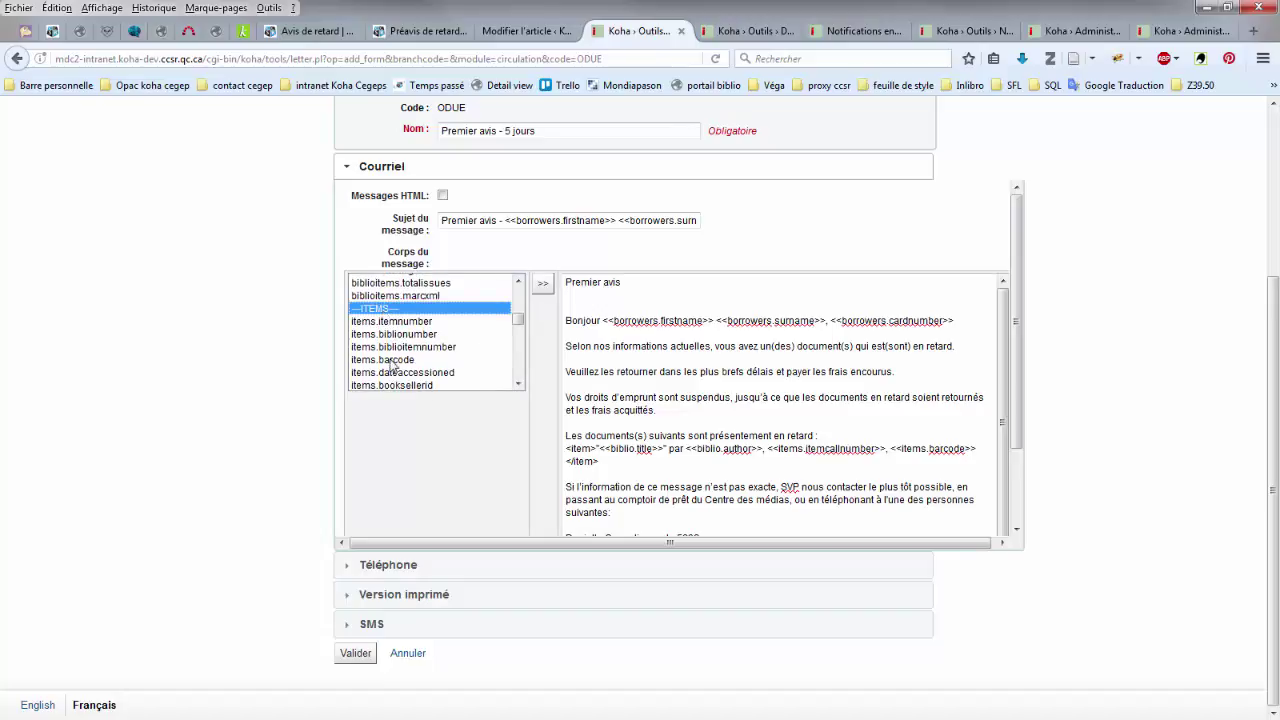
left_click(391, 362)
Step: Find and highlight items.itemcallnumber among the ITEMS fields available for the message
left_click(518, 386)
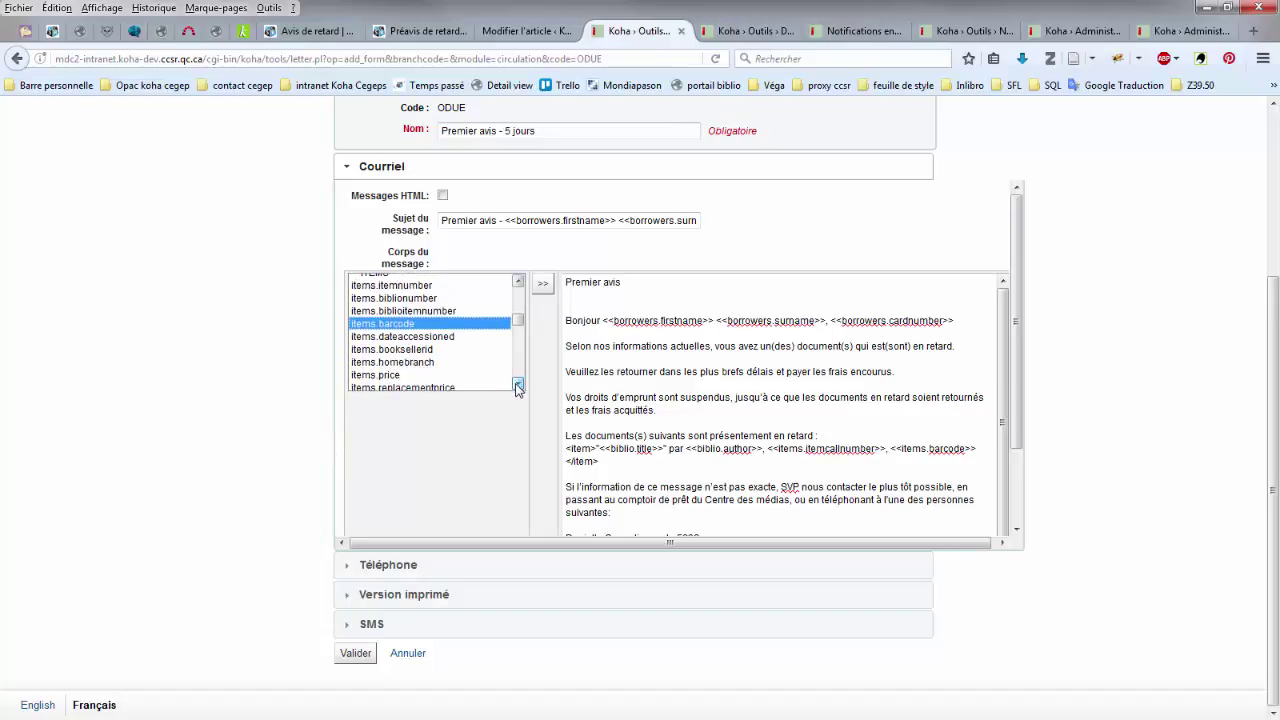
left_click(518, 386)
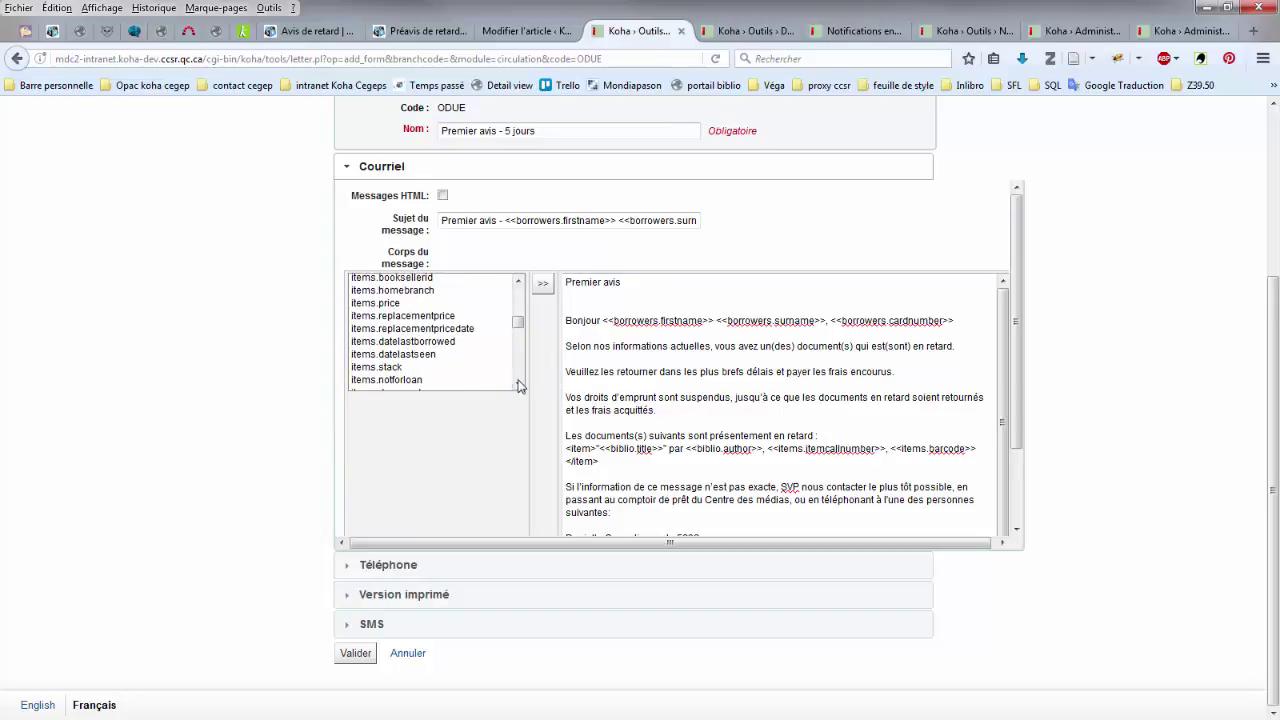
left_click(518, 386)
left_click(518, 388)
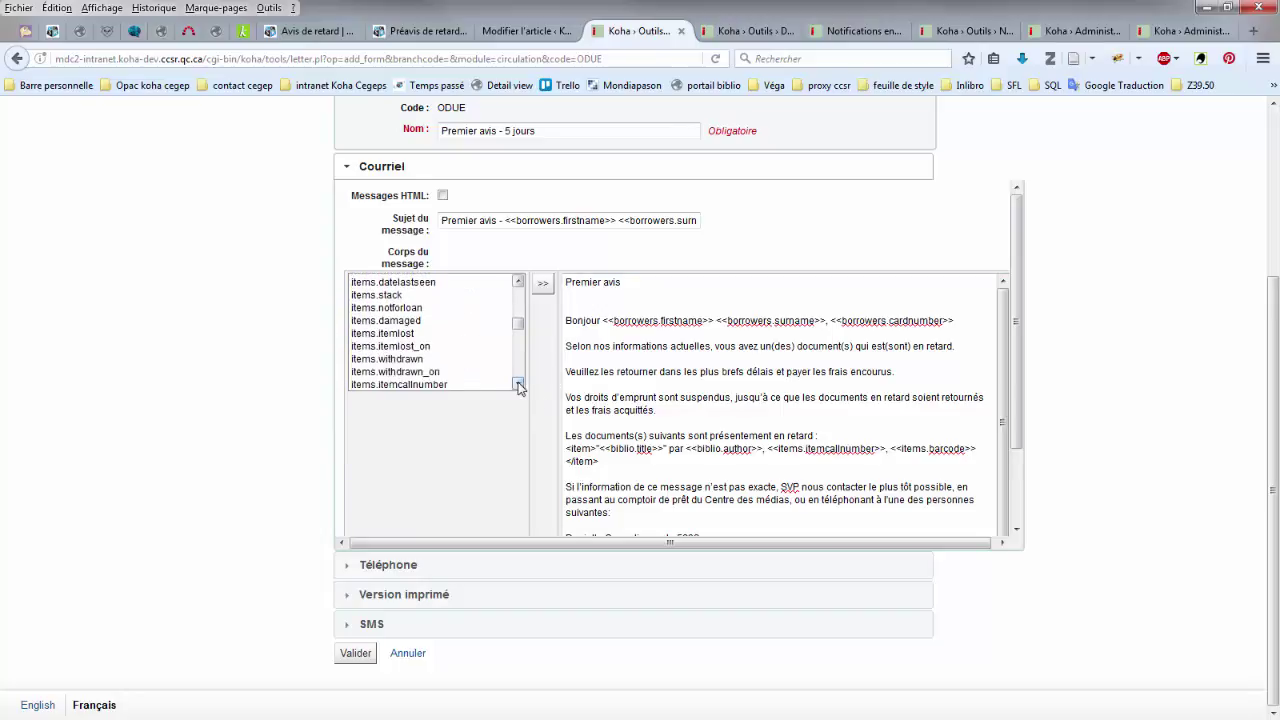
left_click(518, 388)
left_click(518, 388)
left_click(430, 349)
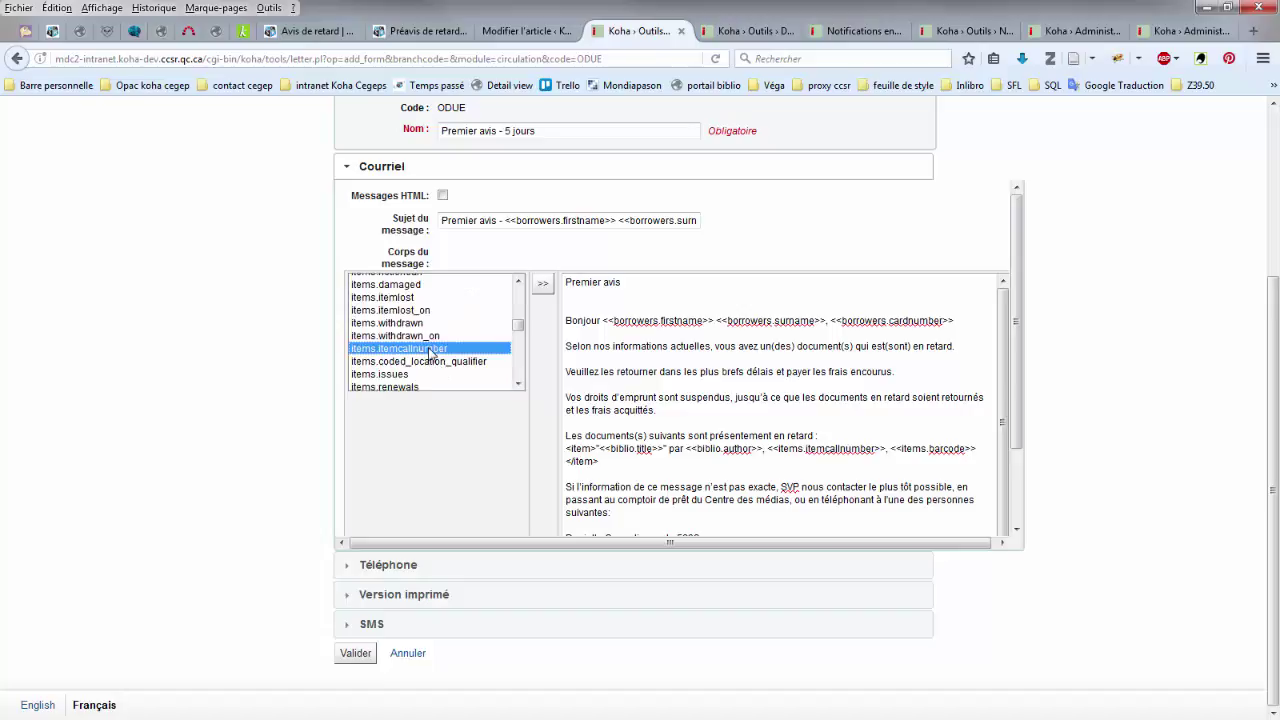
Step: Browse the remaining ITEMS fields available for the ODUE message down to items.fine, highlighting items.itype on the way
left_click(517, 386)
left_click(517, 386)
left_click(517, 386)
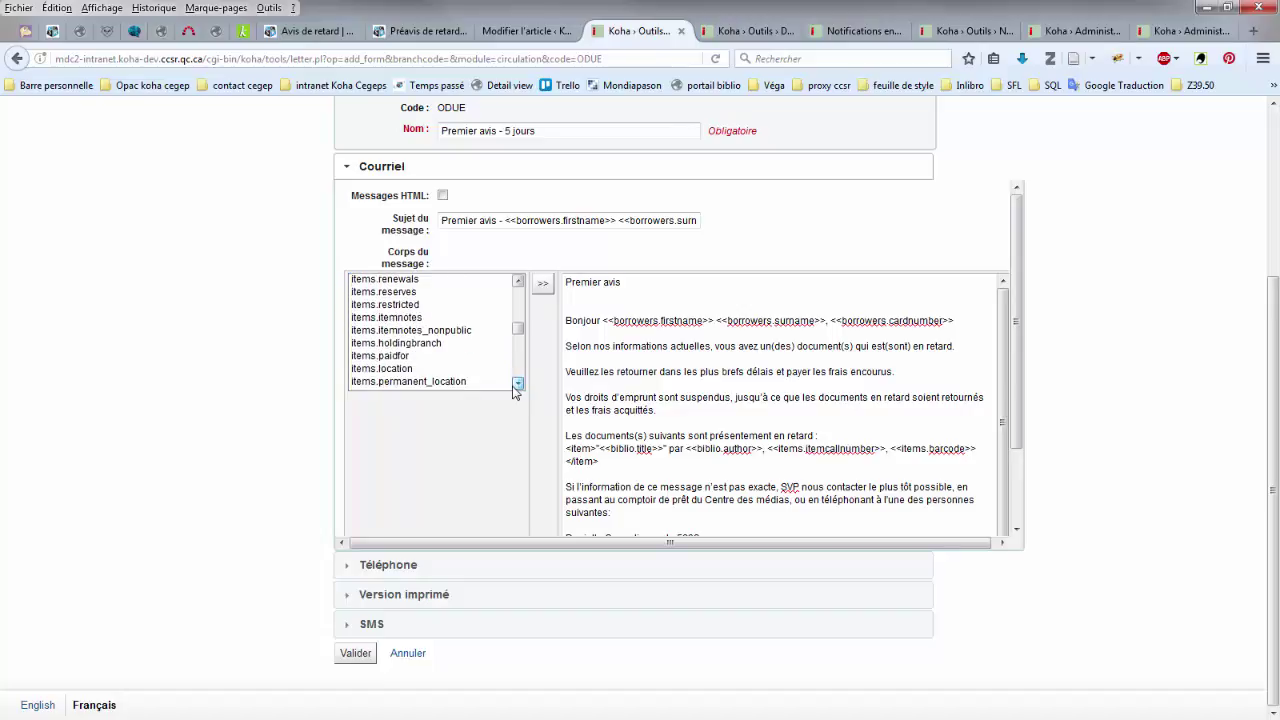
left_click(517, 386)
left_click(517, 386)
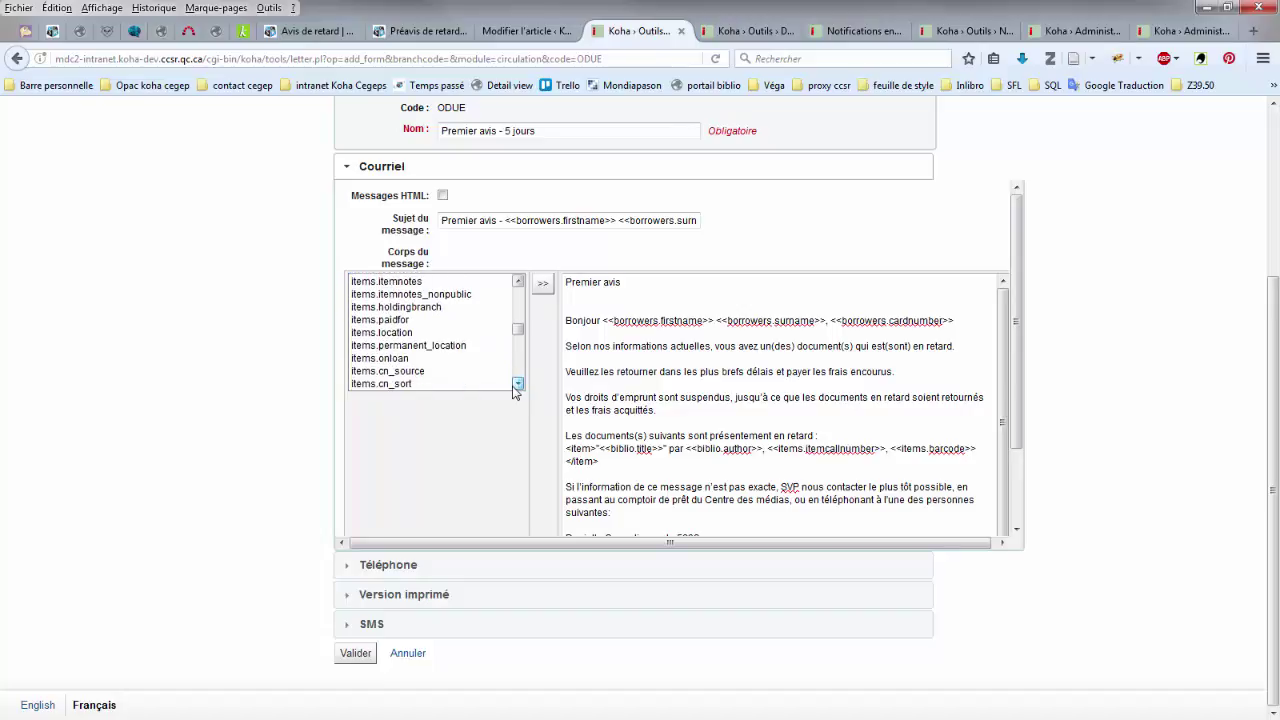
left_click(517, 386)
left_click(517, 386)
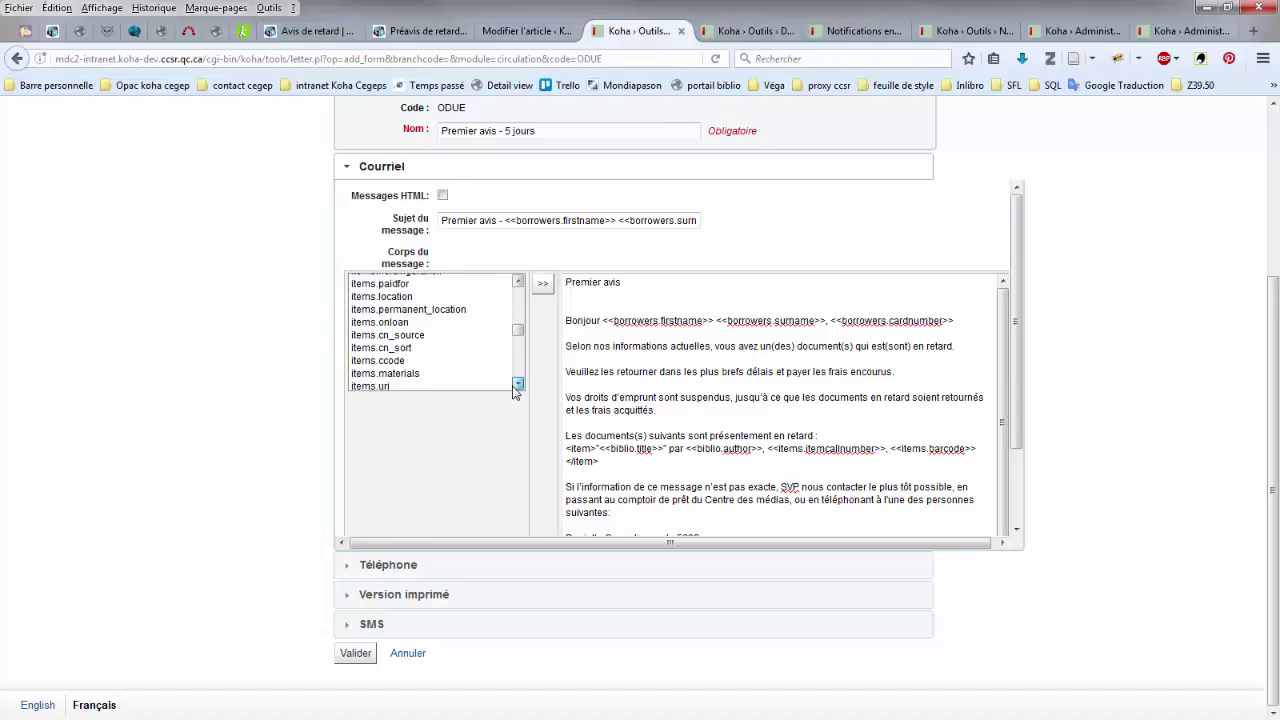
left_click(517, 386)
left_click(517, 386)
left_click(517, 386)
left_click(362, 329)
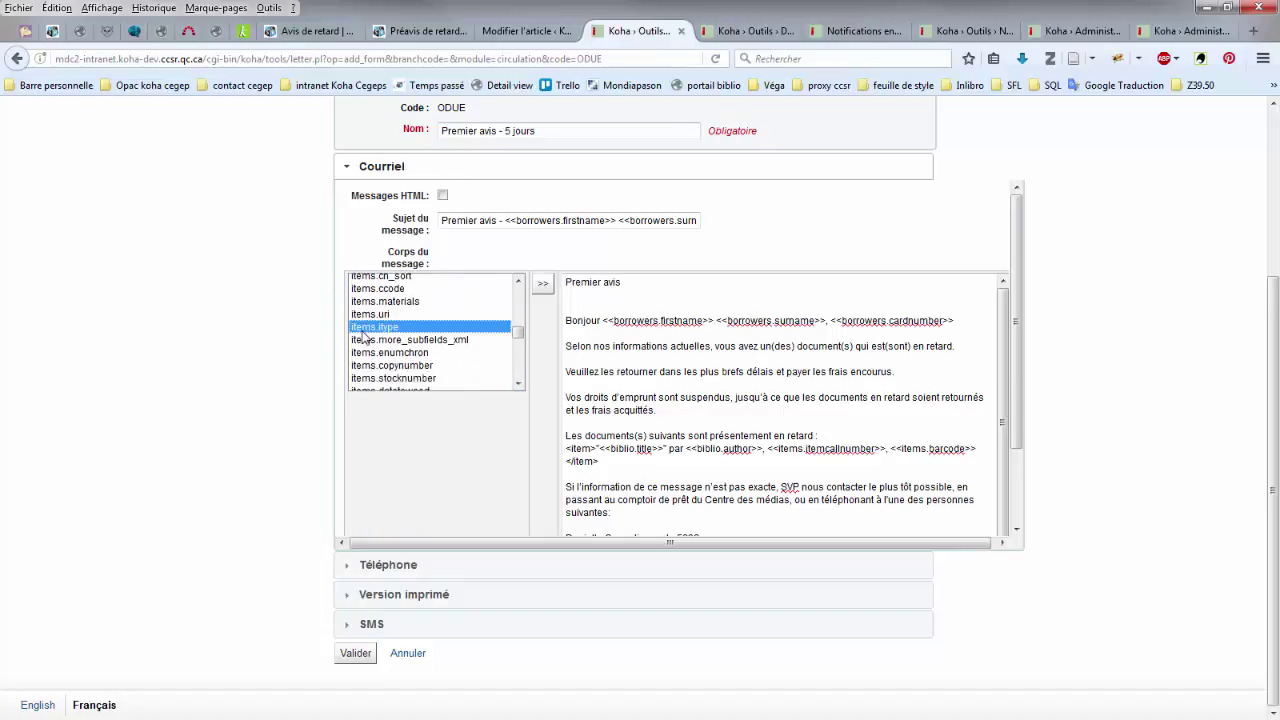
left_click(517, 386)
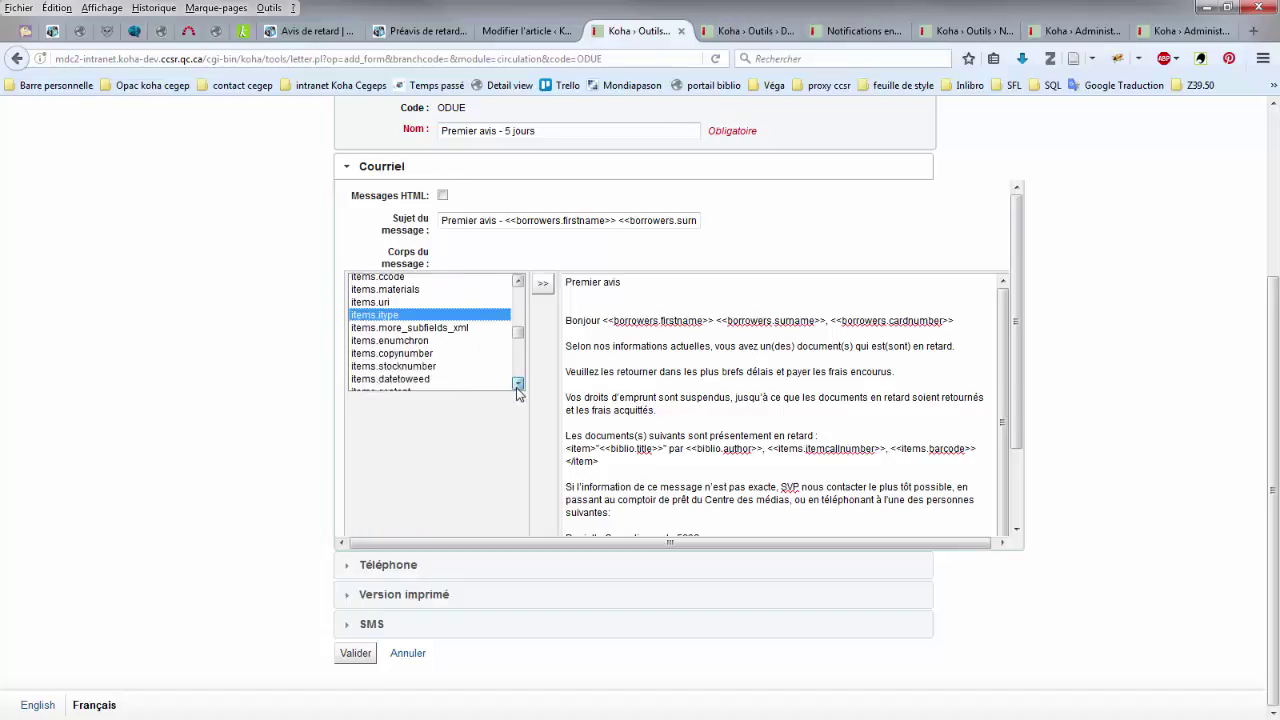
left_click(517, 386)
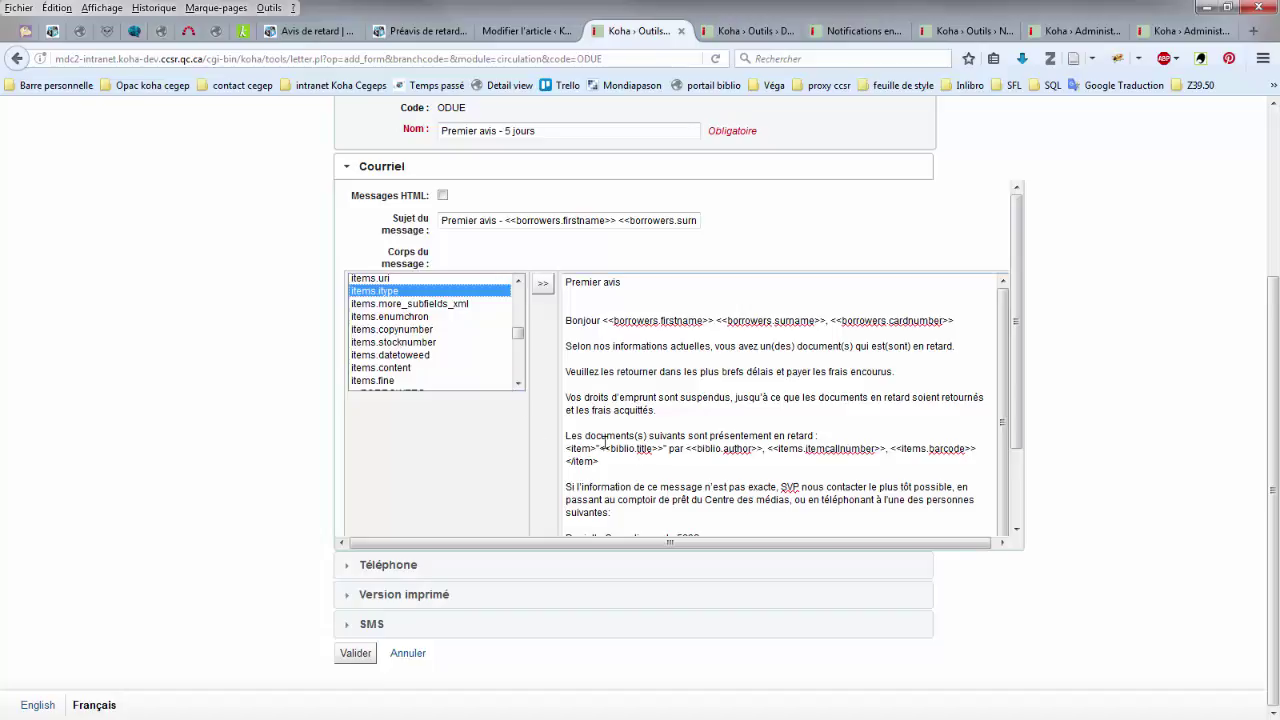
Step: Highlight the closing </item> tag in the ODUE message body and place the text cursor just before it
left_click(575, 449)
left_click_drag(600, 462, 566, 462)
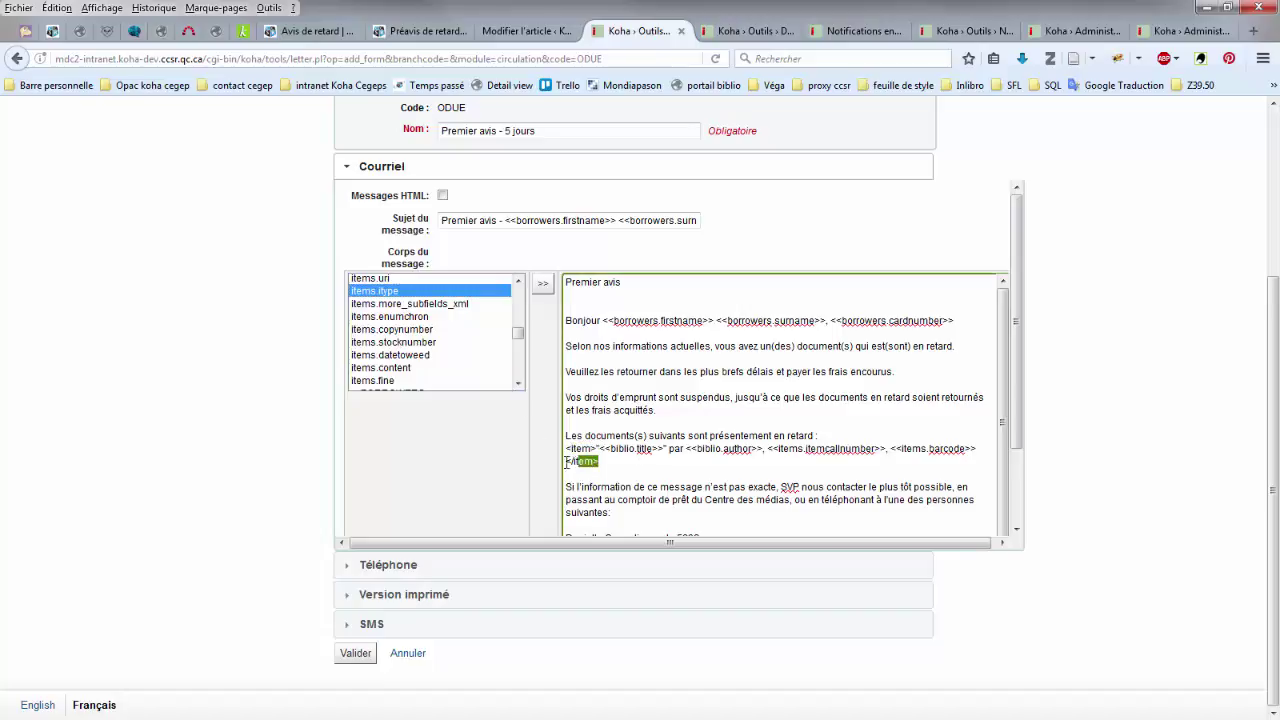
left_click(568, 461)
key("Delete")
type("/")
key("BackSpace")
Step: Copy the <<items.fine>> tag from the ODUE row of the "Avis de retard" article
left_click(315, 34)
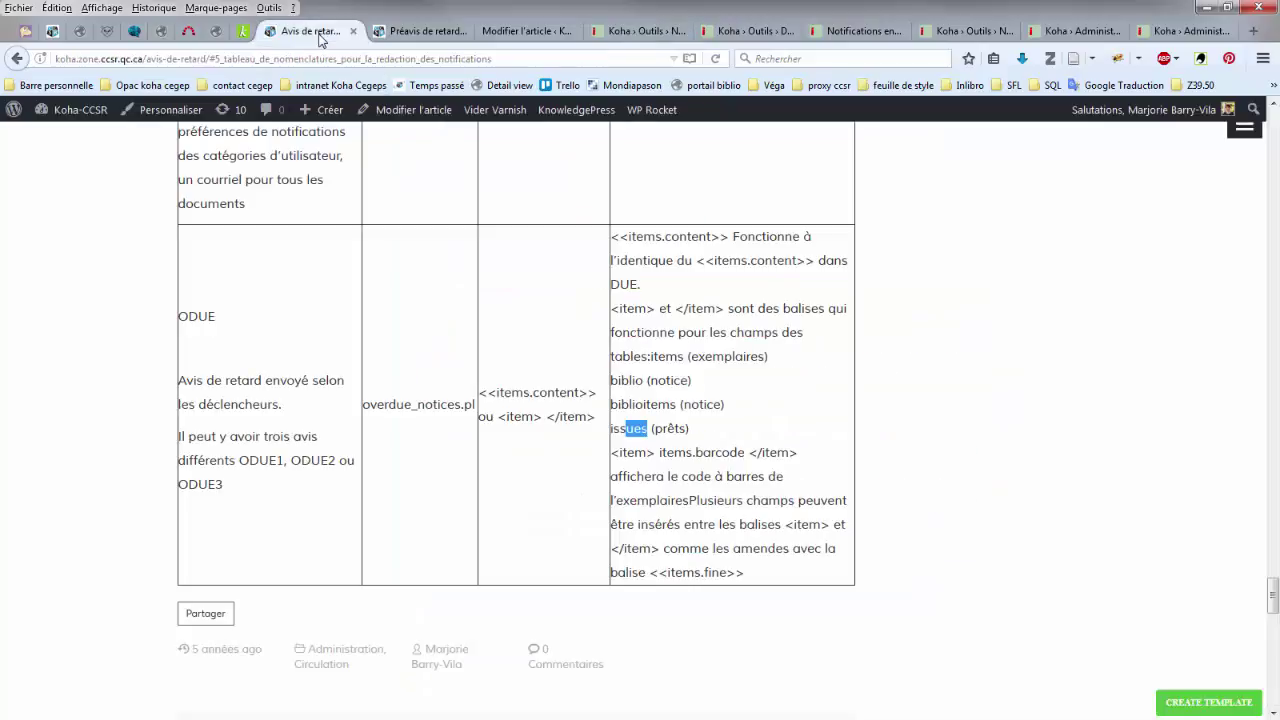
left_click(655, 574)
left_click_drag(655, 574, 746, 569)
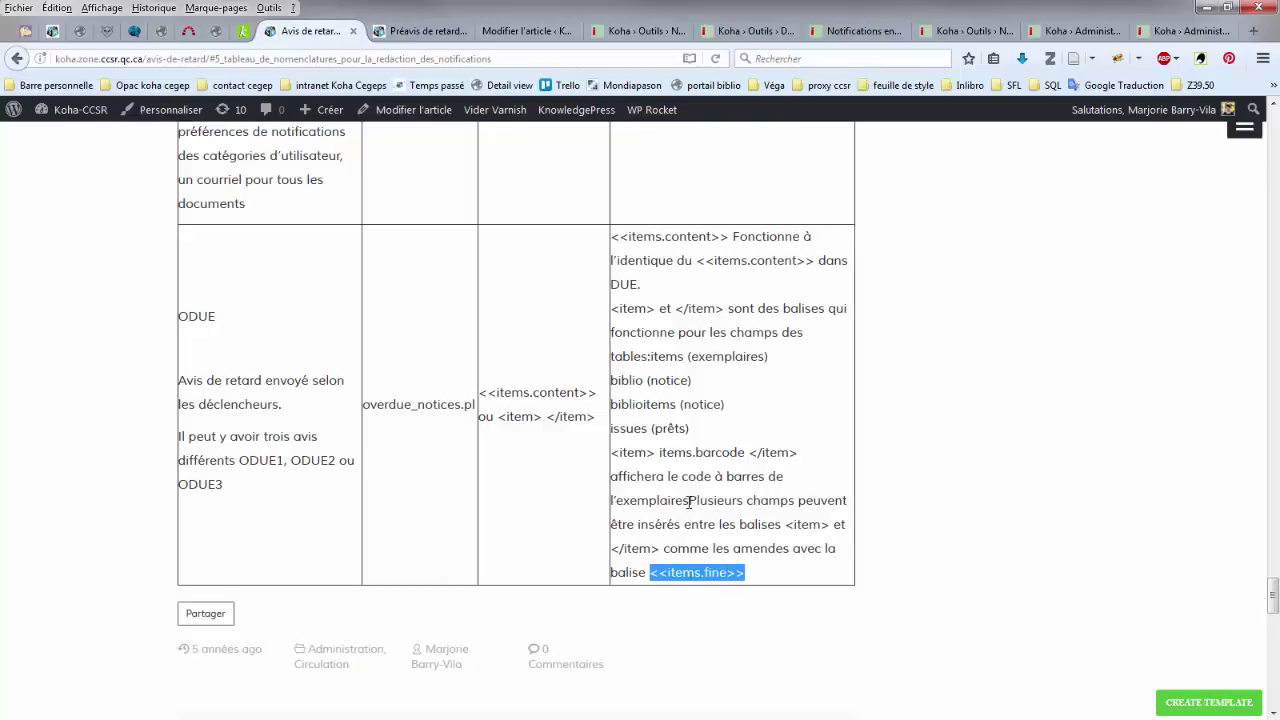
left_click(660, 578)
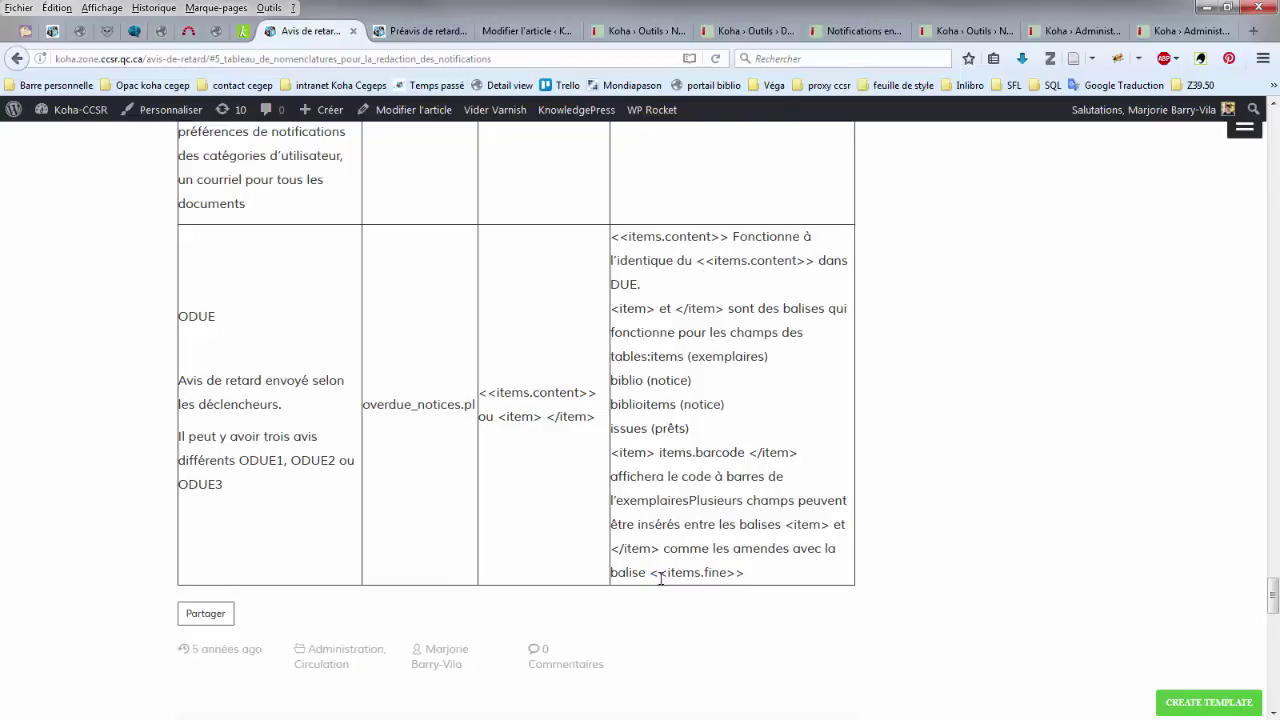
left_click_drag(651, 575, 746, 570)
key("ctrl+c")
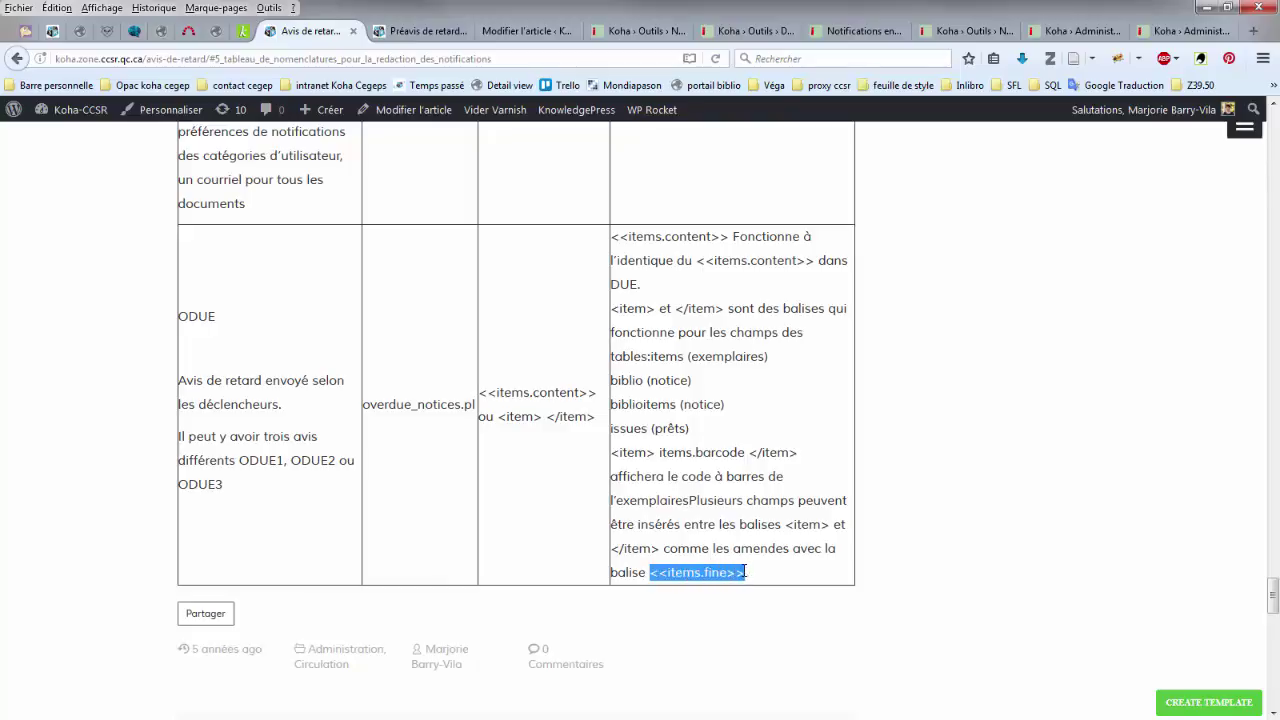
Step: In the ODUE message body, insert ", Amendes : <<items.fine>>" after <<items.barcode>>, just before the closing </item> tag
left_click(633, 33)
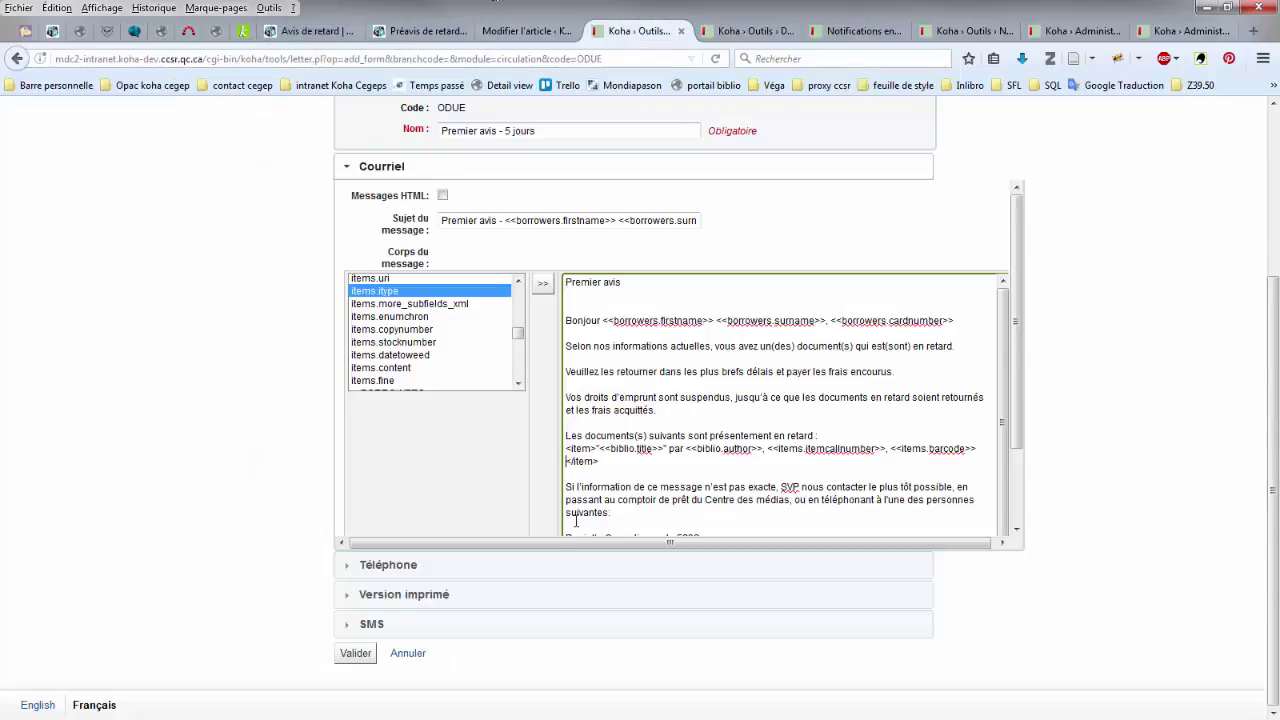
key("ctrl+v")
left_click(567, 460)
type("Amendes :")
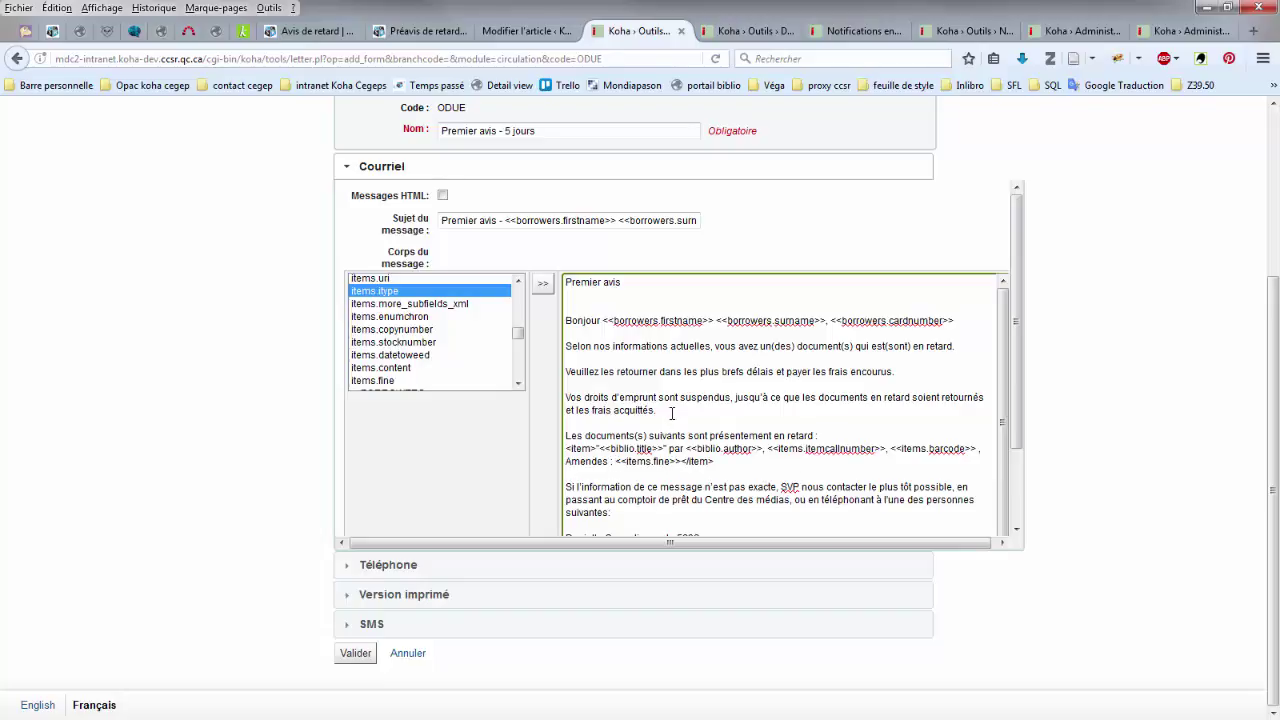
scroll(672, 413, "down", 1)
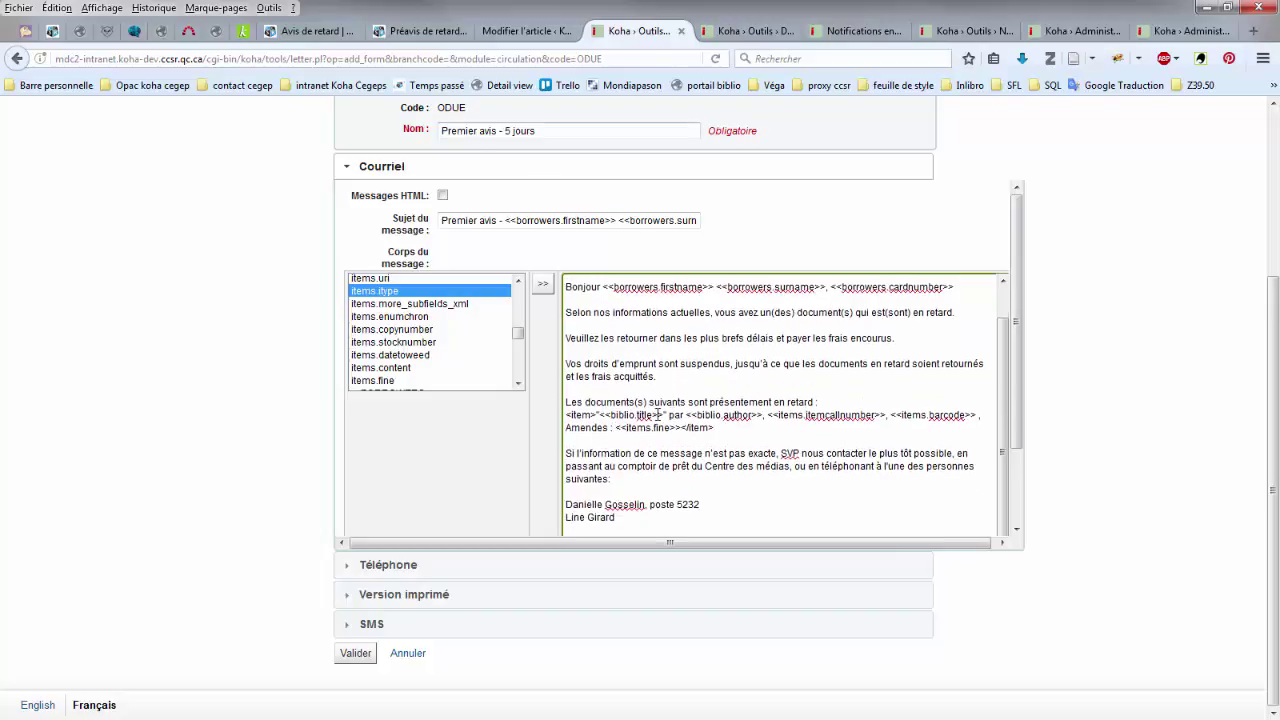
scroll(657, 414, "up", 1)
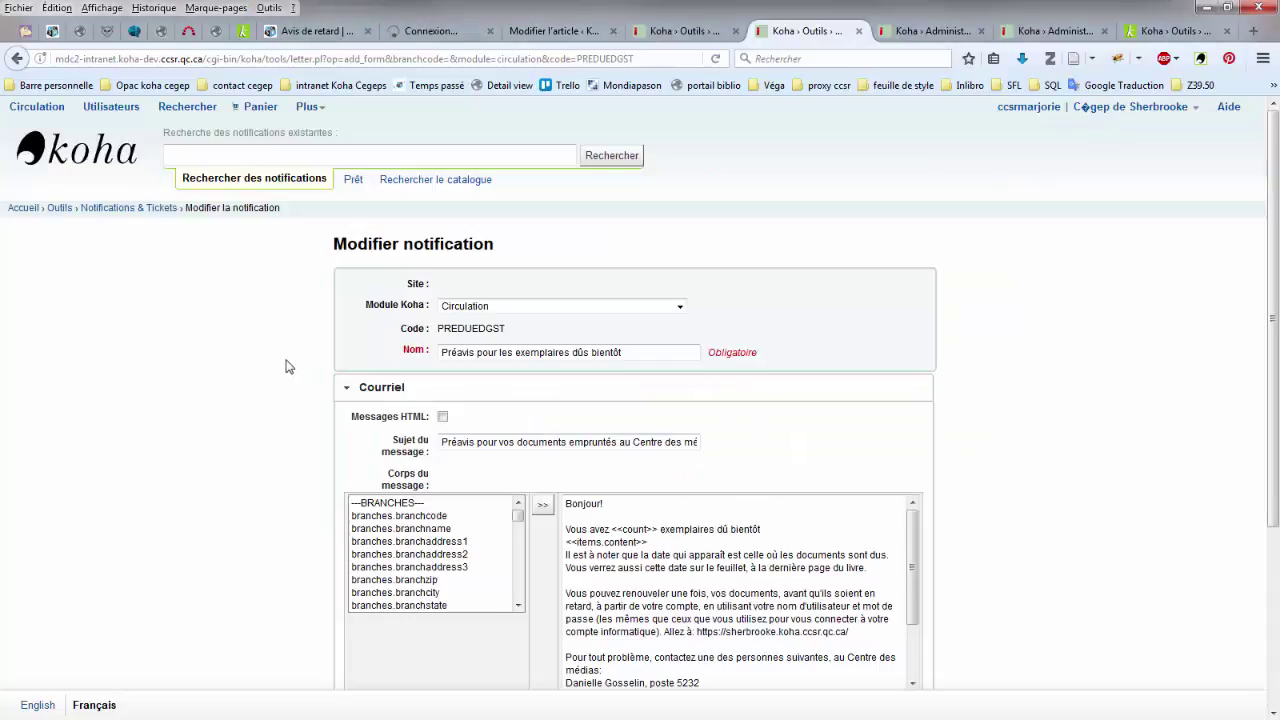
Step: Enlarge the message body box of the PREDUEDGST notification and add a blank line above <<items.content>>
scroll(287, 364, "down", 2)
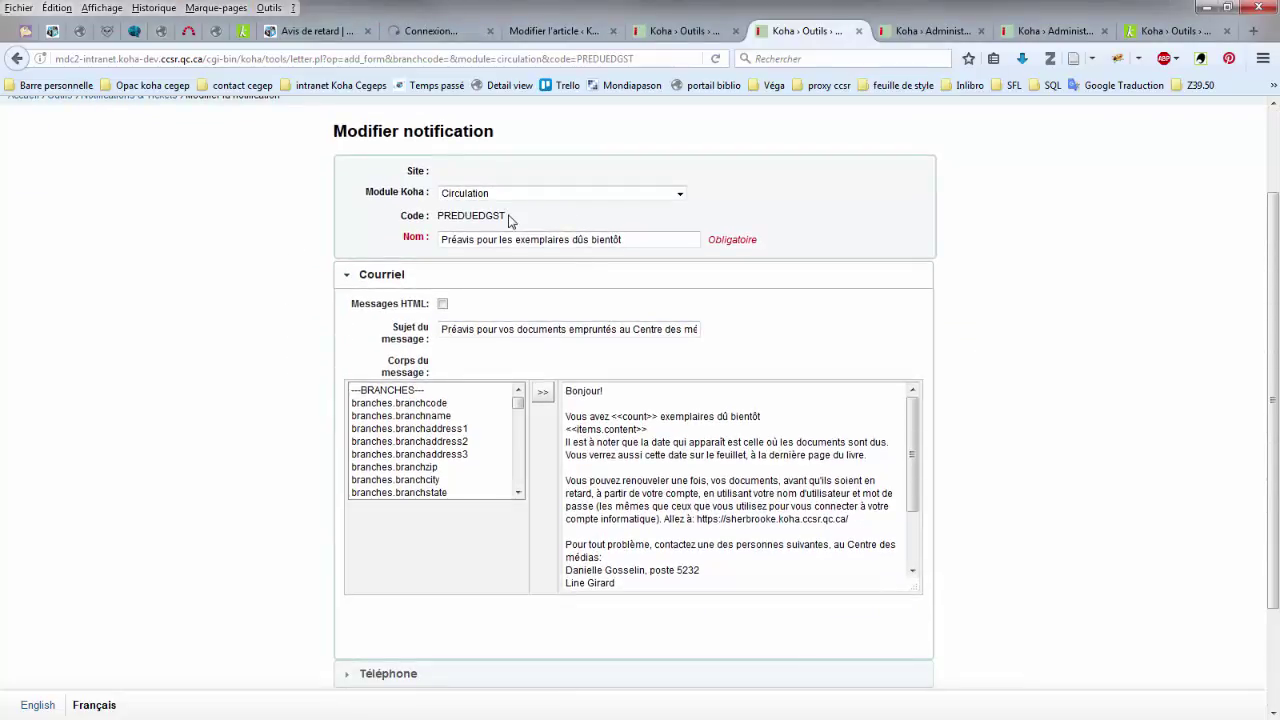
left_click_drag(914, 588, 1072, 658)
left_click(773, 415)
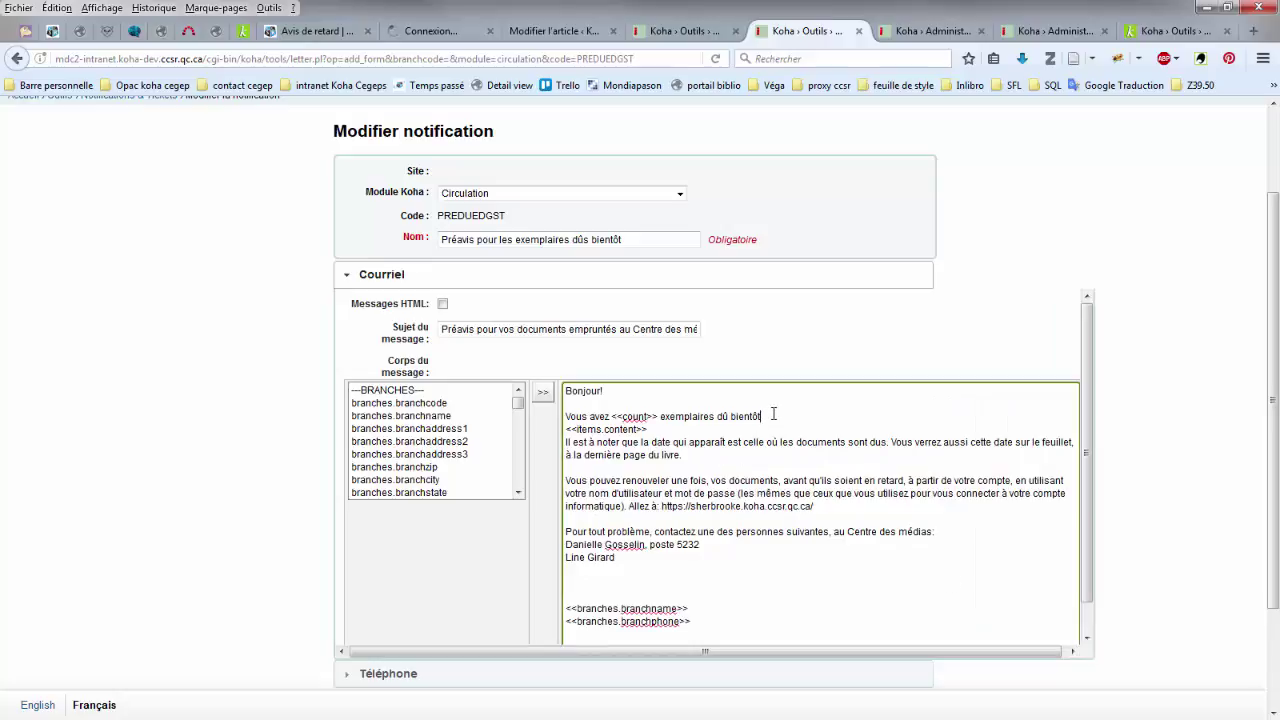
key("Return")
Step: Highlight the <<items.content>> and <<count>> tags in the PREDUEDGST message and point out the HTML message option
left_click_drag(660, 442, 530, 441)
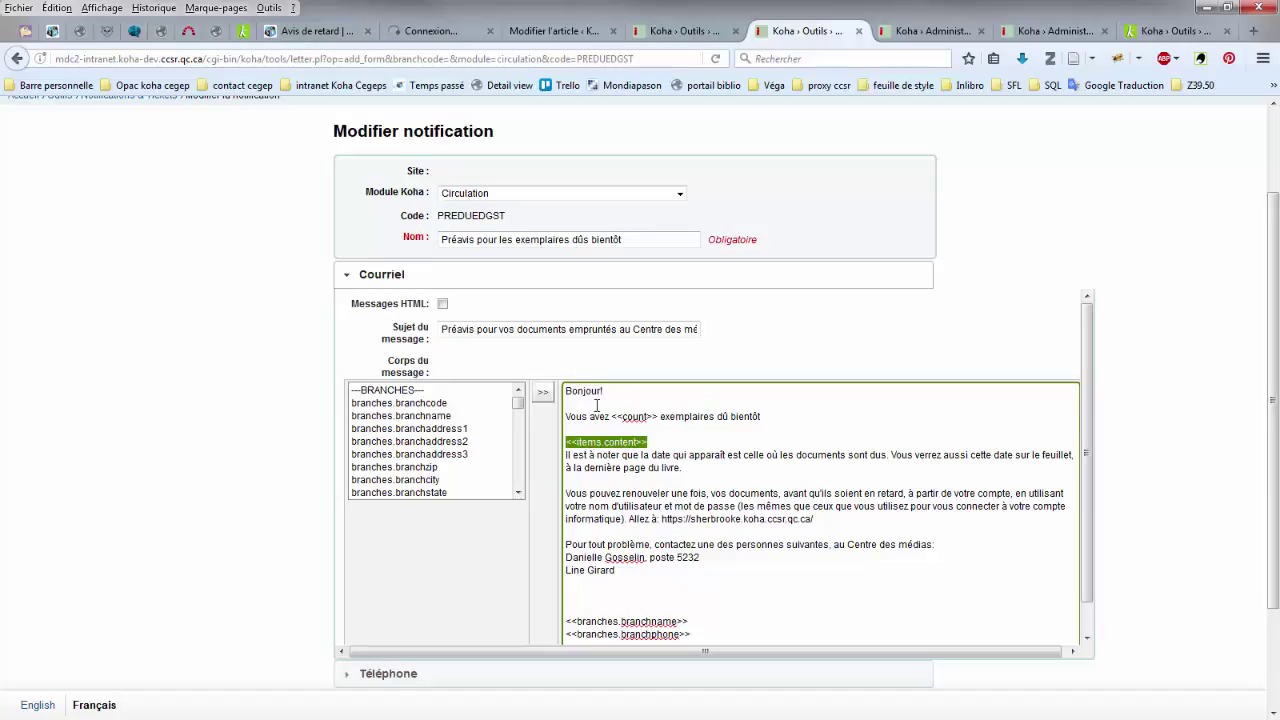
left_click_drag(611, 416, 658, 413)
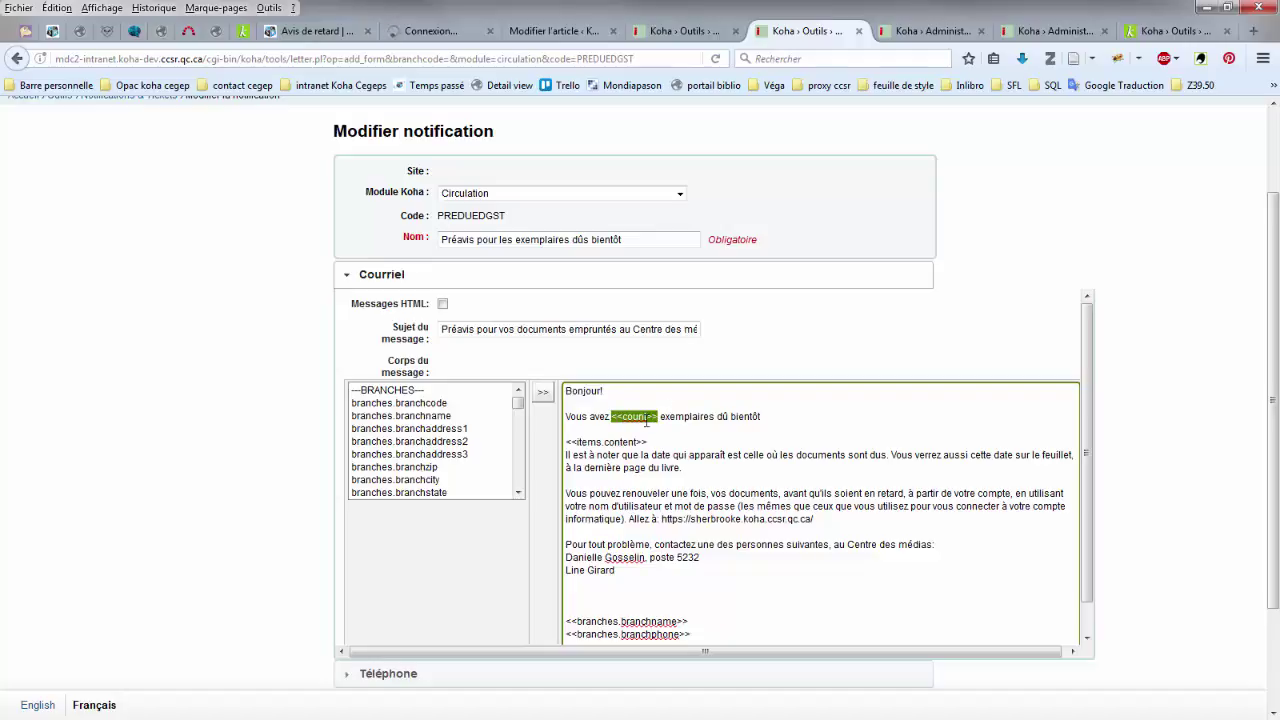
left_click_drag(653, 443, 523, 435)
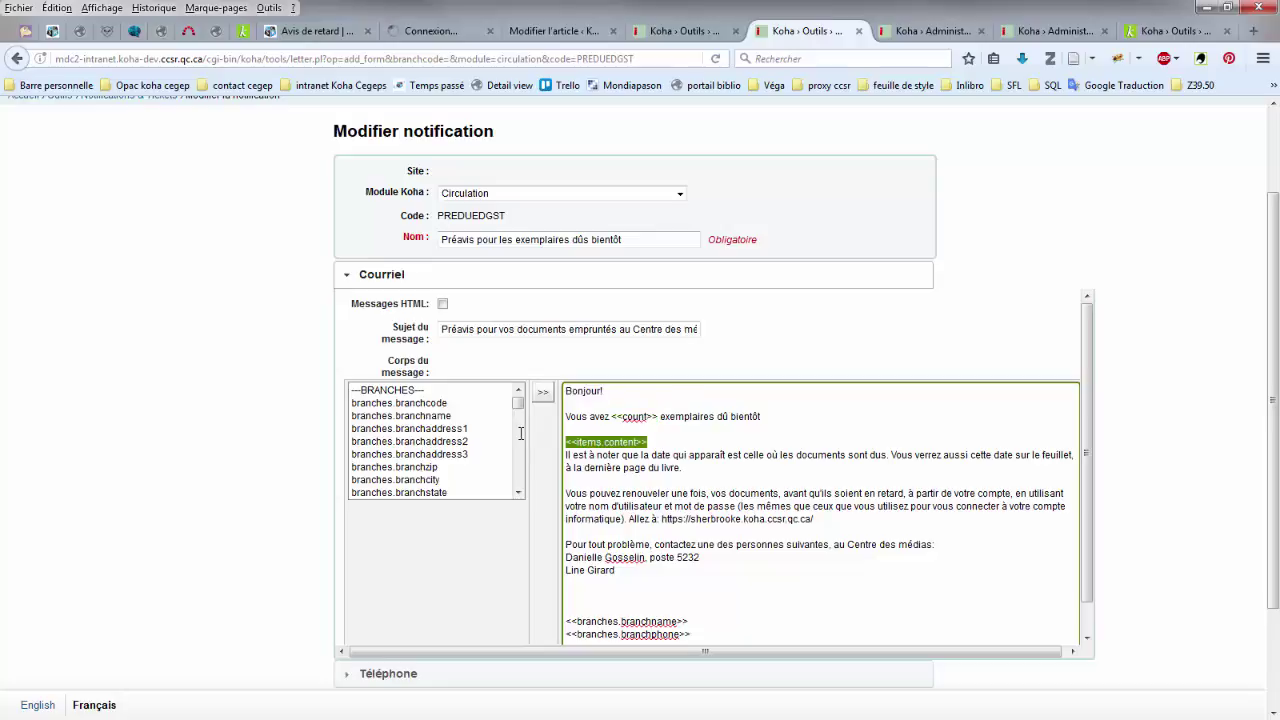
left_click(653, 442)
left_click(443, 305)
Step: Replace the "Vous avez <<count>> exemplaires dû bientôt" line with an HTML paragraph about loans due soon, containing a "Connectez-vous" renewal link
left_click(772, 417)
left_click(566, 416, "shift")
key("BackSpace")
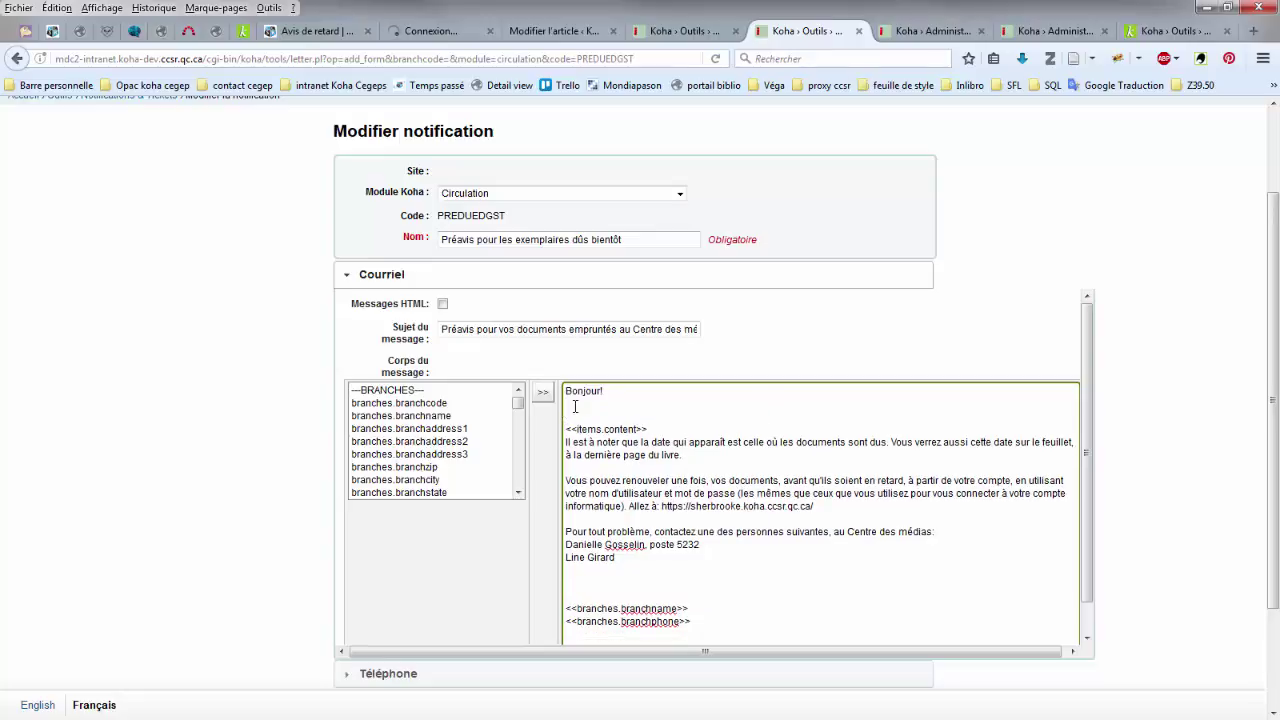
type("<p>Nos dossiers indiquent que vous avez un ou des exemplaires dont le prêt arrive à échéance sous peu. Afin d'éviter les frais de retard, veuillez renouveler le prêt dans votre dossier d'usager Koha en cliquant ici : <a href=\"https://valleyfield.koha.ccsr.qc.ca/cgi-bin/koha/opac-user.pl\">Connectez-vous</a> ou prévoir un moment pour les rapporter à votre bibliothèque.</p>")
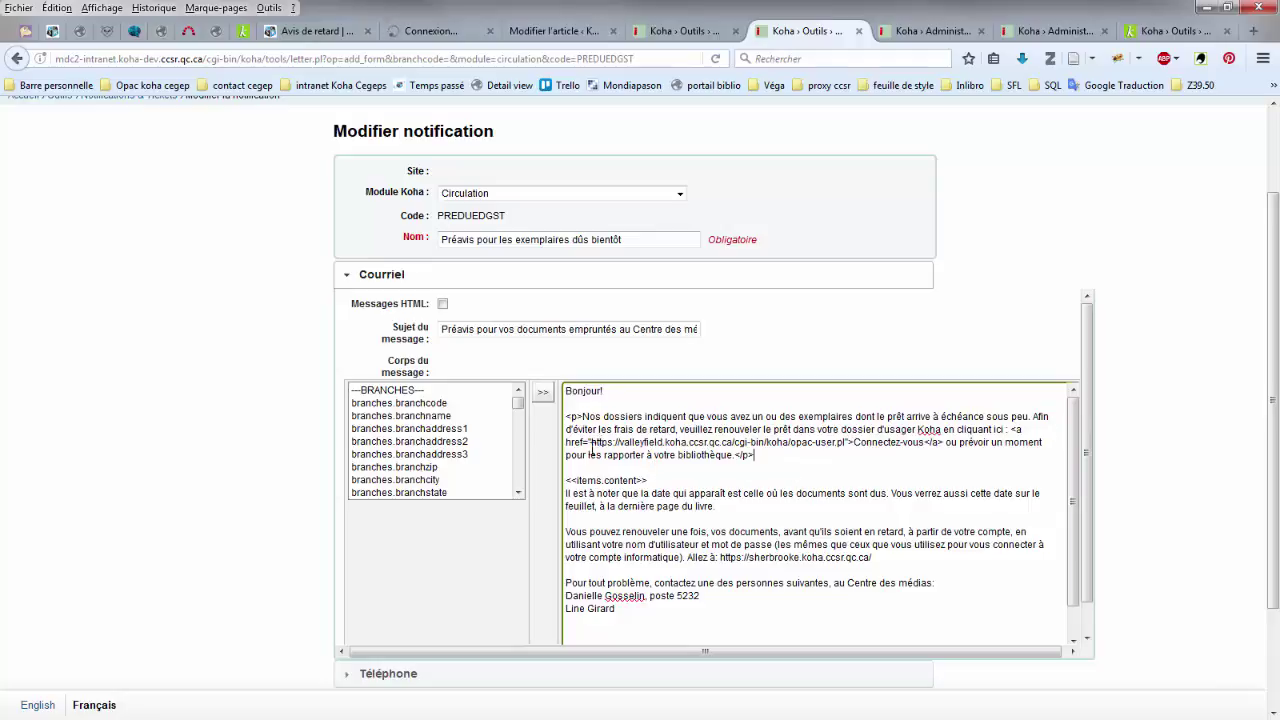
left_click_drag(590, 441, 847, 442)
key("BackSpace")
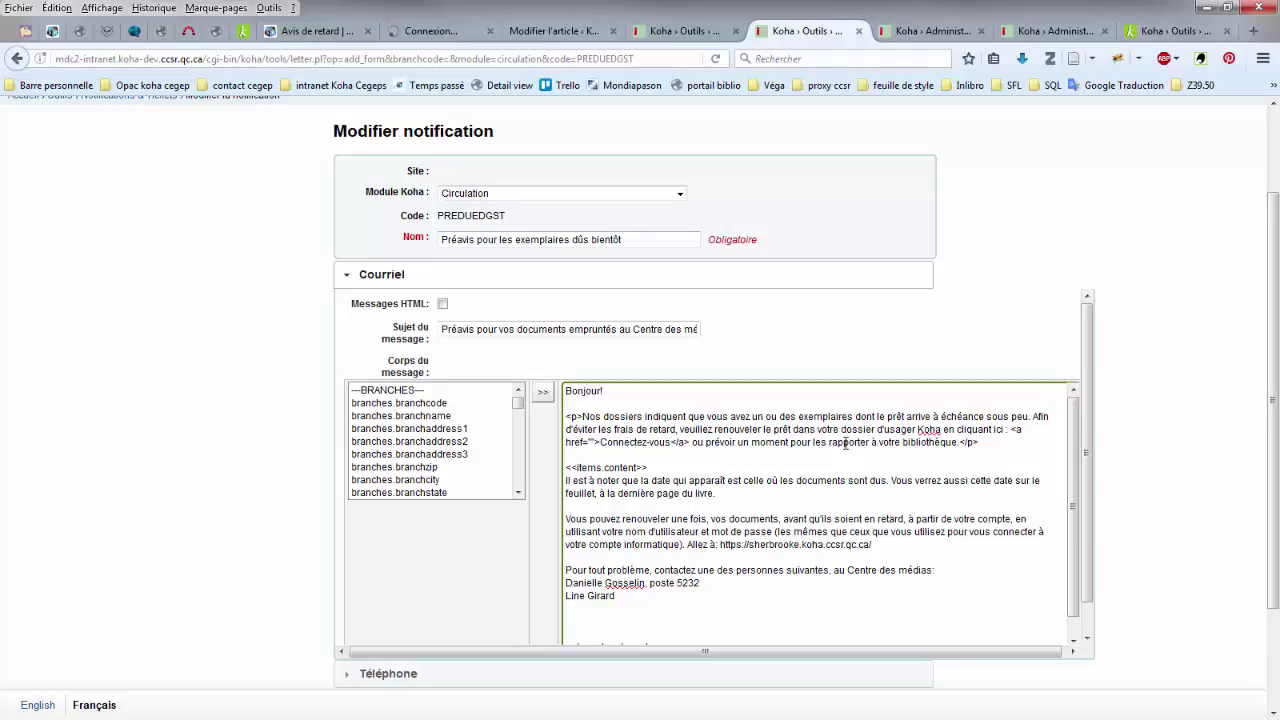
type("http:")
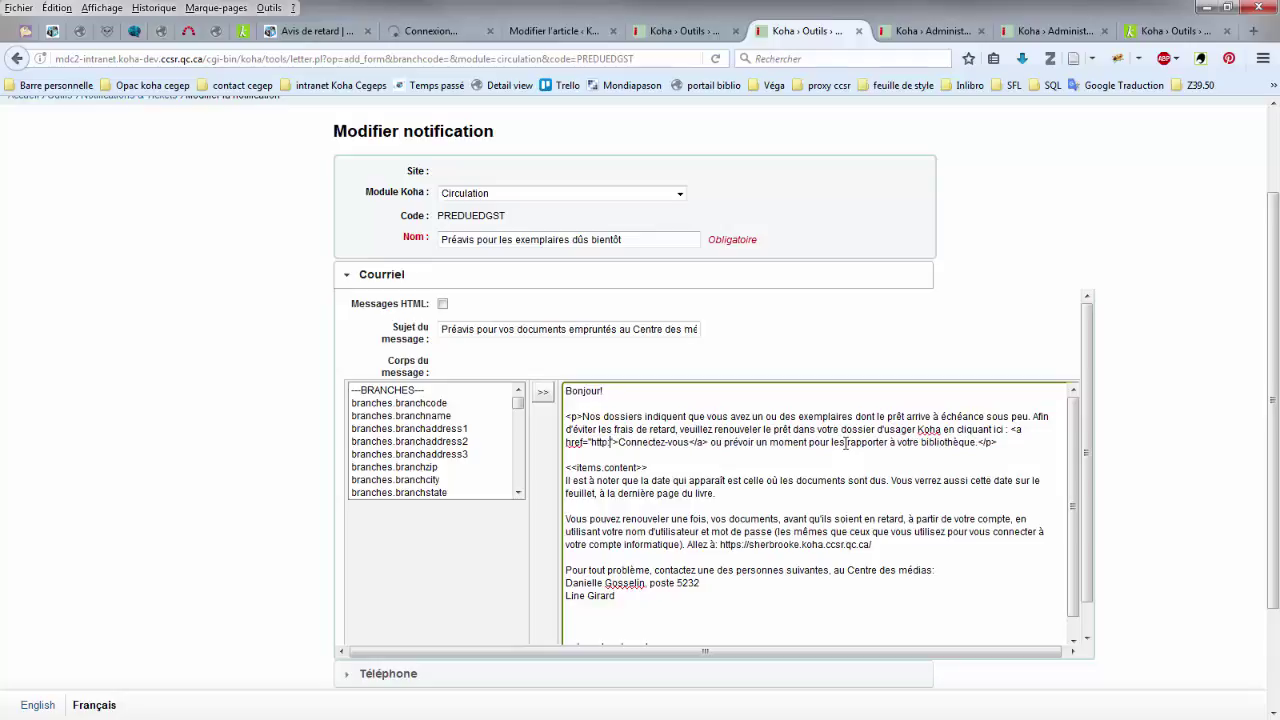
type("//")
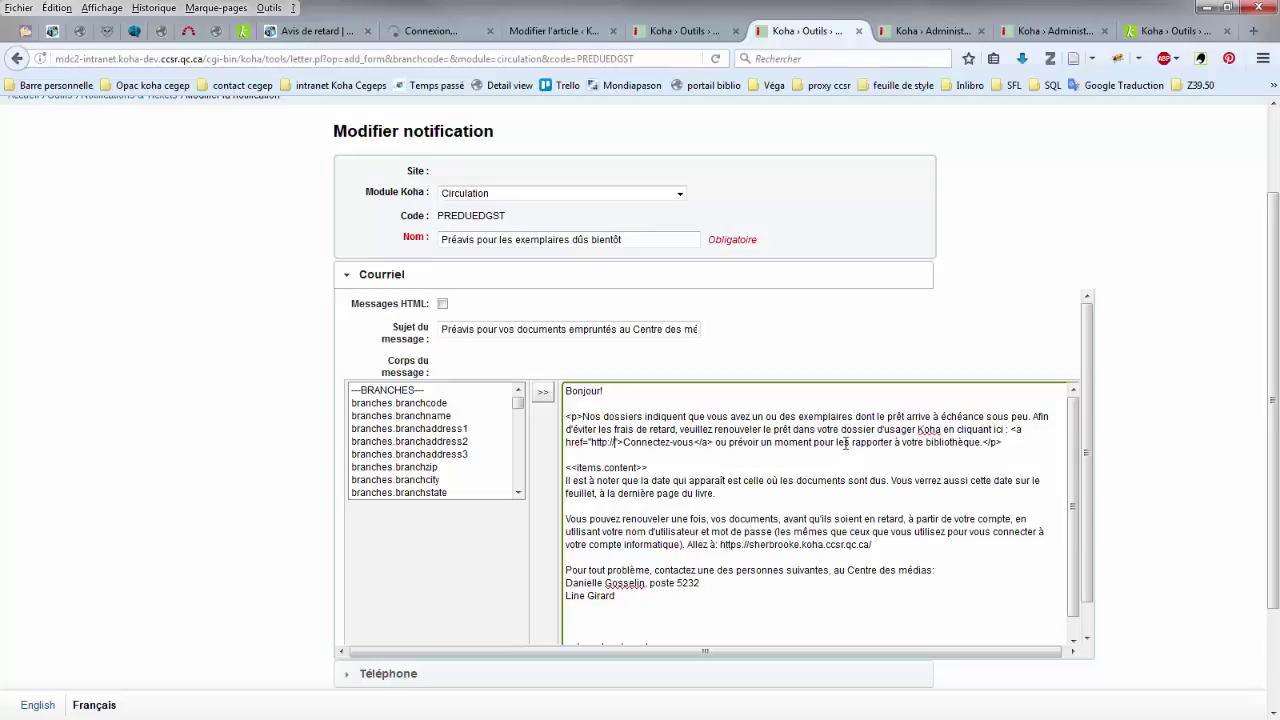
Step: Enable HTML messages for the PREDUEDGST email and highlight the <p> and </p> tags around the new paragraph
left_click(1004, 441)
left_click_drag(1004, 441, 981, 441)
left_click(616, 444)
type(">")
left_click(442, 303)
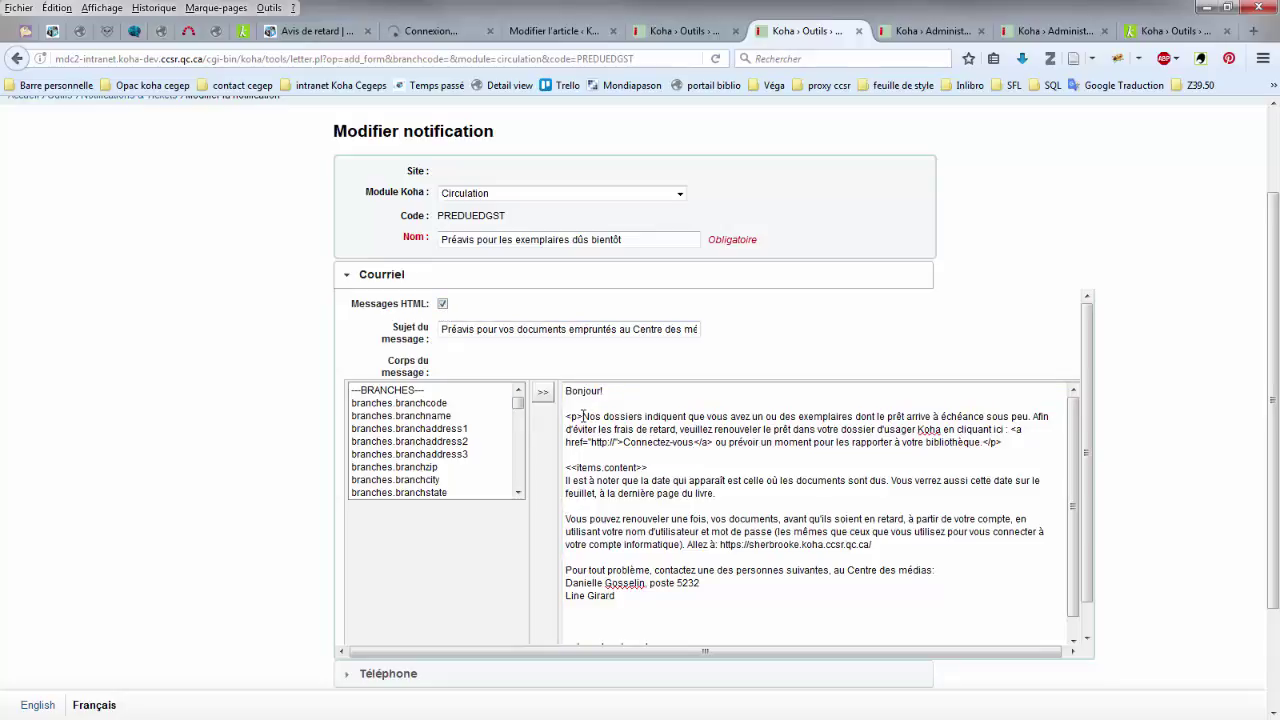
left_click_drag(582, 416, 565, 416)
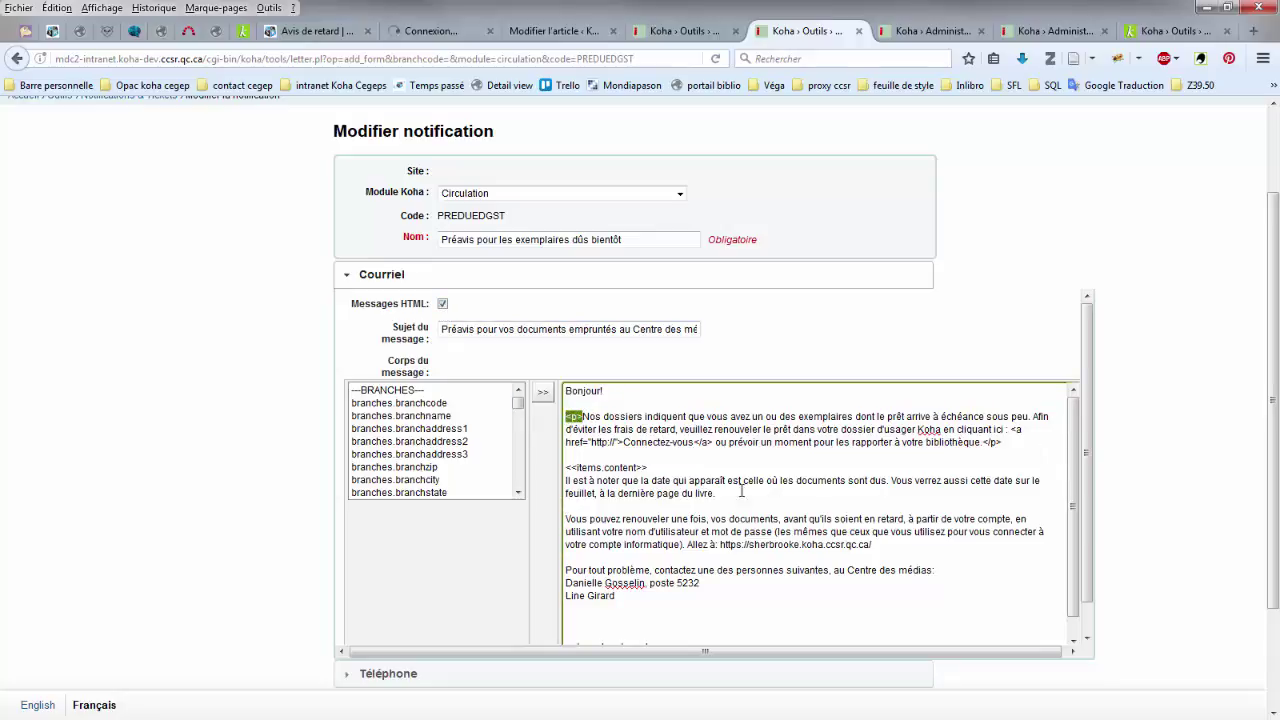
scroll(736, 470, "down", 1)
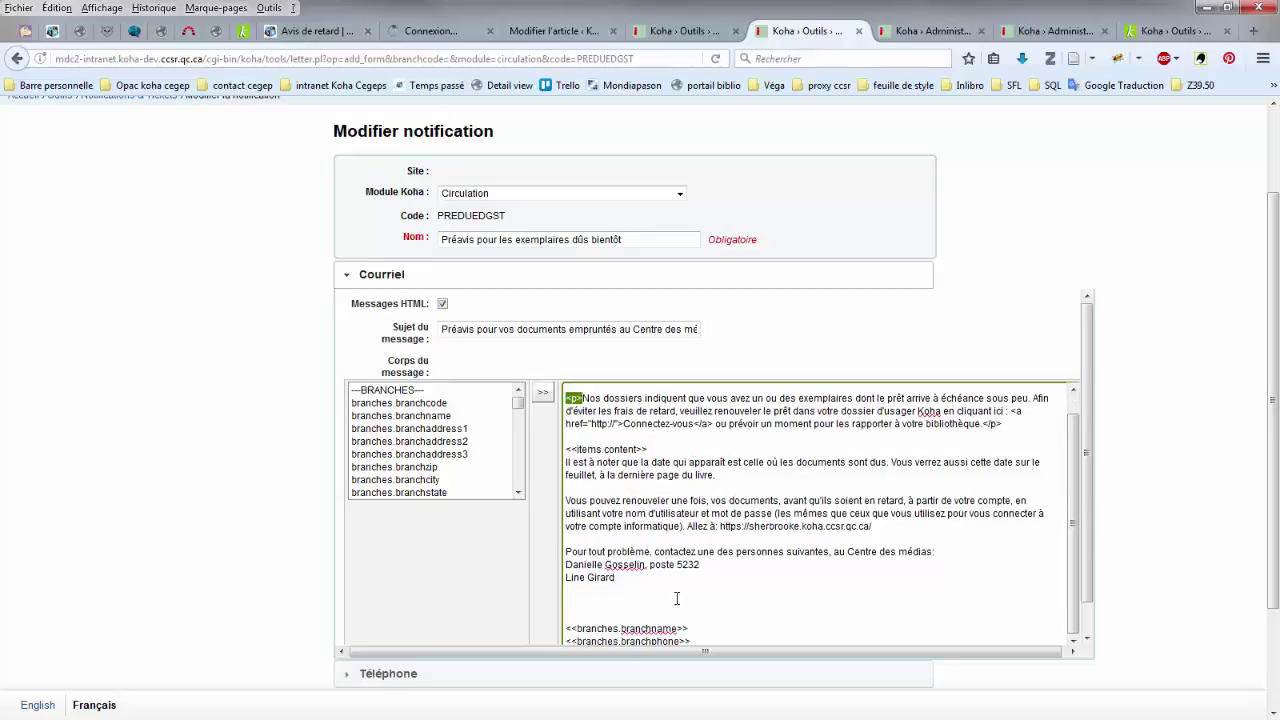
left_click(733, 484)
left_click(736, 475)
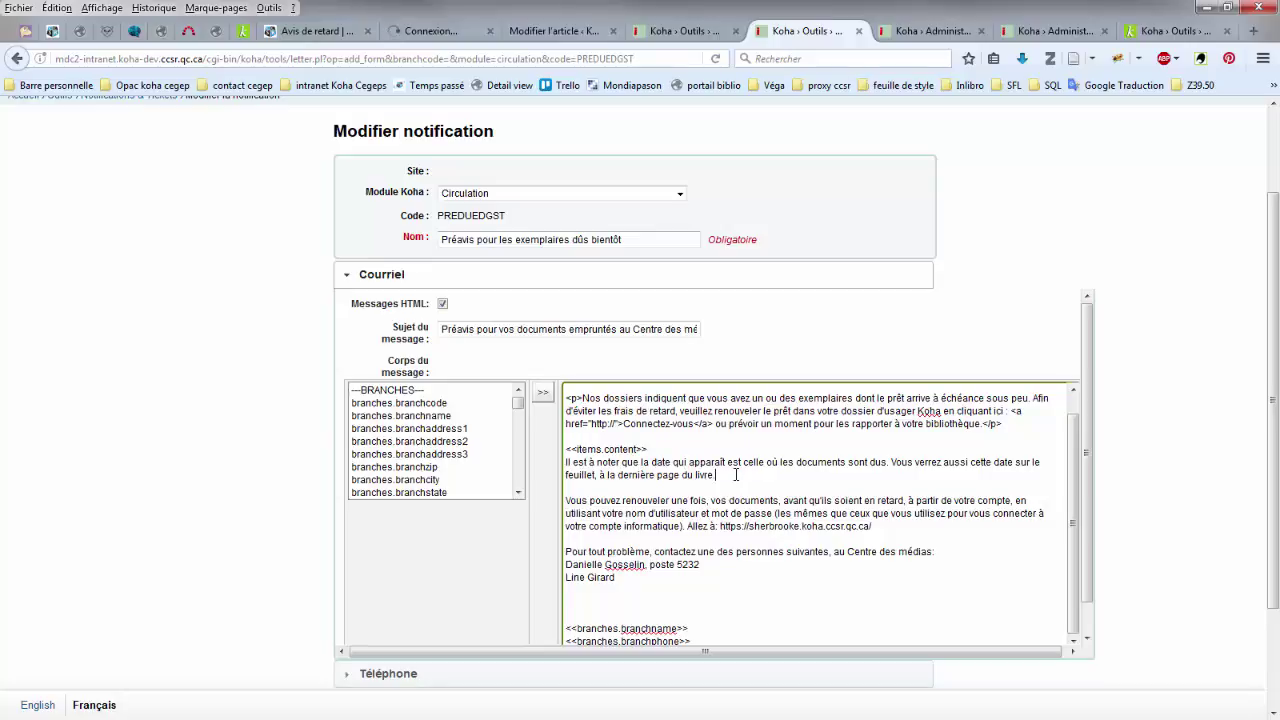
scroll(746, 541, "up", 2)
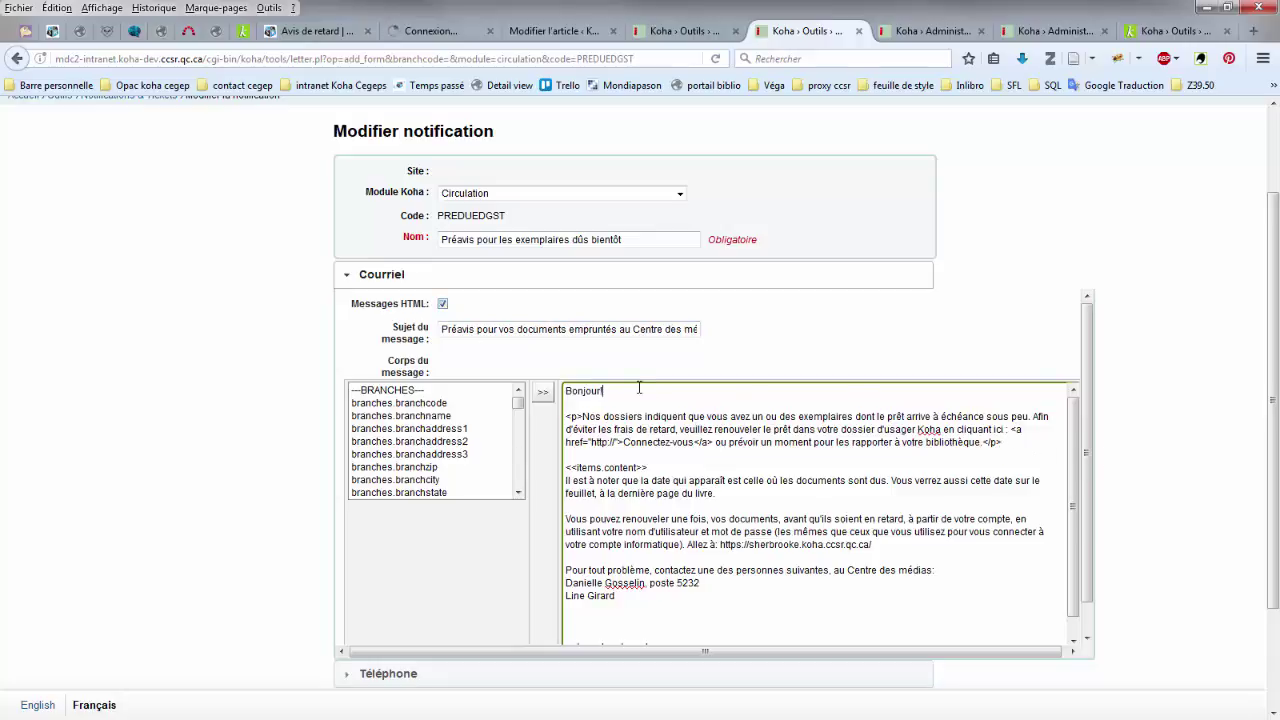
type("br>br>")
scroll(737, 494, "down", 1)
left_click(915, 523)
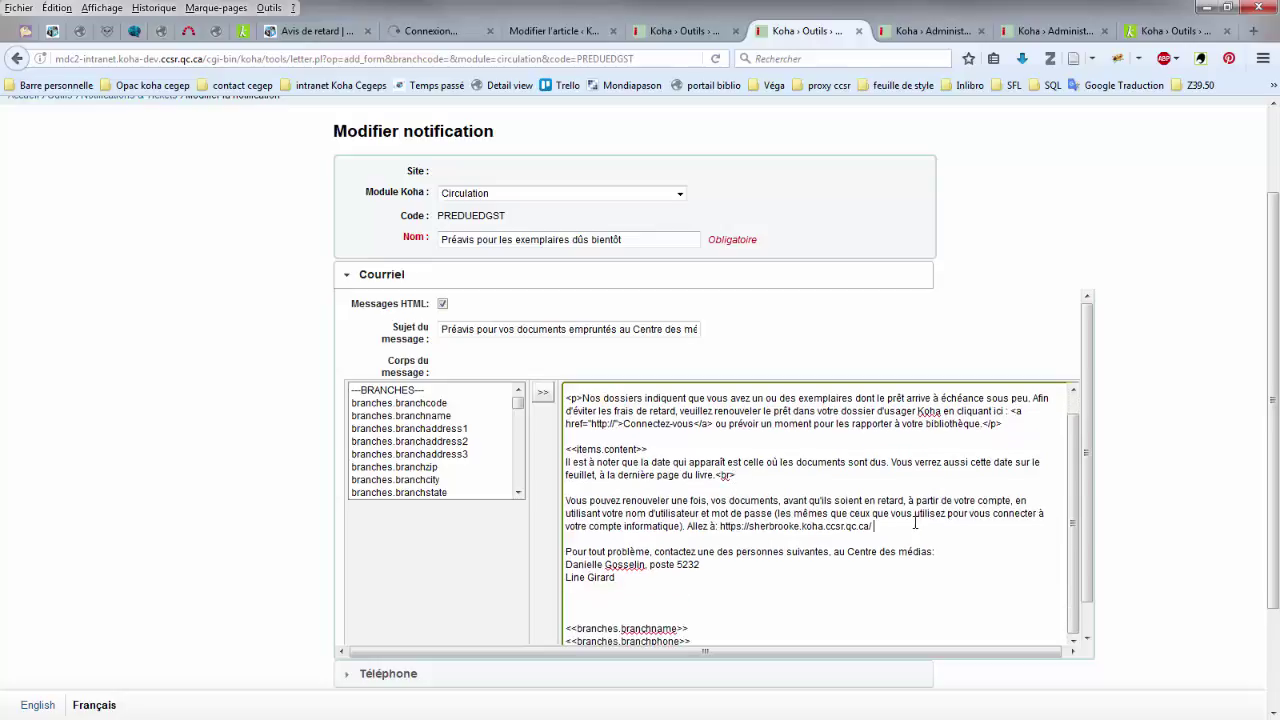
type("<br>")
Step: Review the due-soon notification's HTML setting and edited message body, down to the branch tags and the digest template note
scroll(750, 578, "up", 1)
scroll(750, 578, "up", 4)
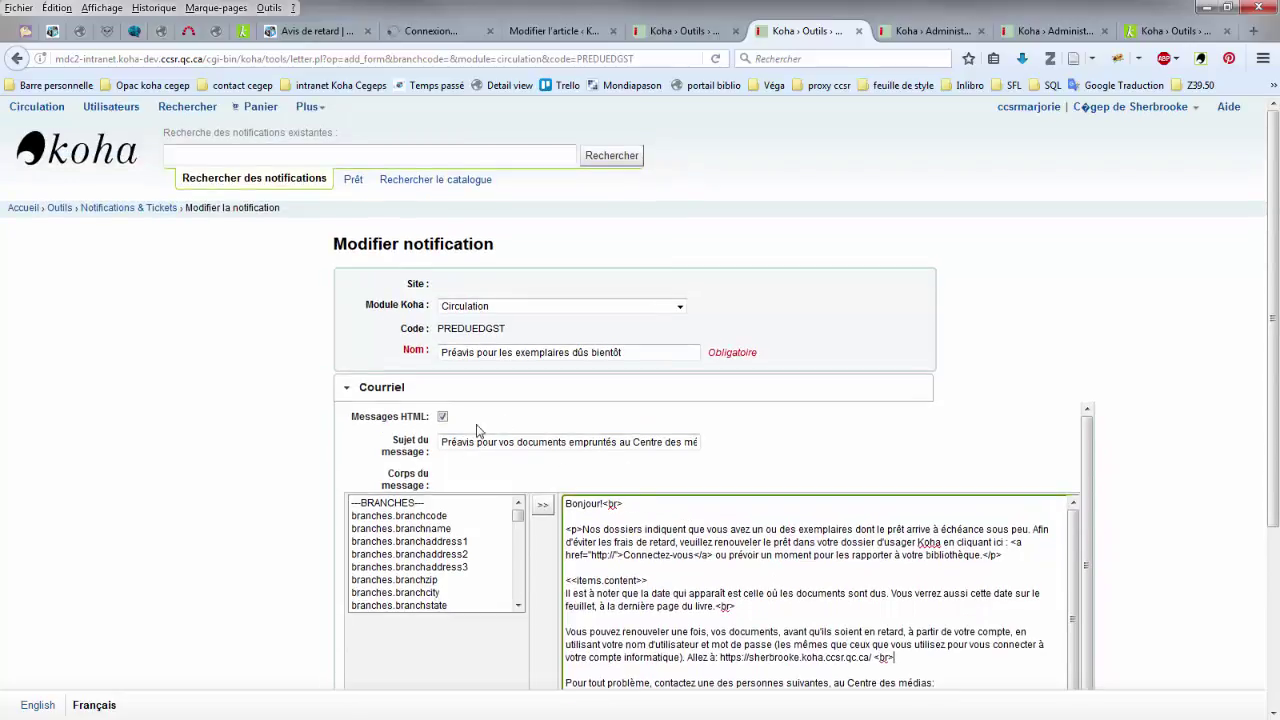
scroll(798, 507, "down", 5)
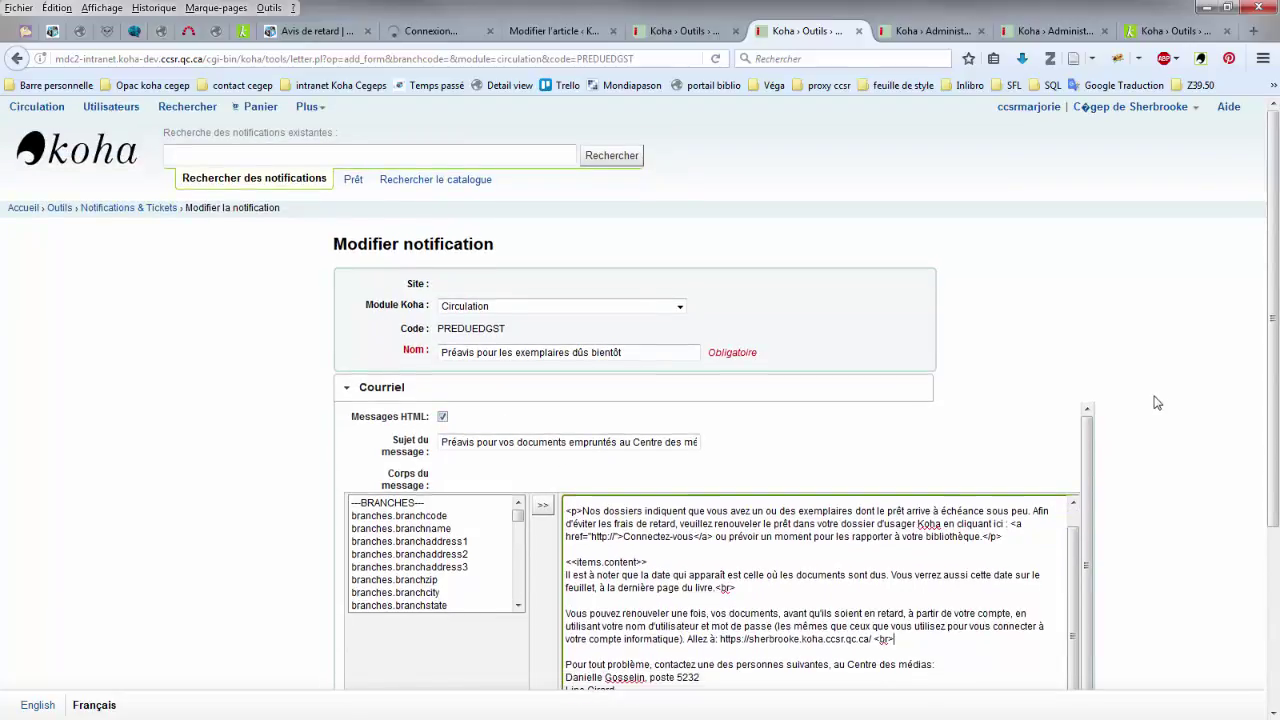
left_click_drag(1092, 372, 1087, 427)
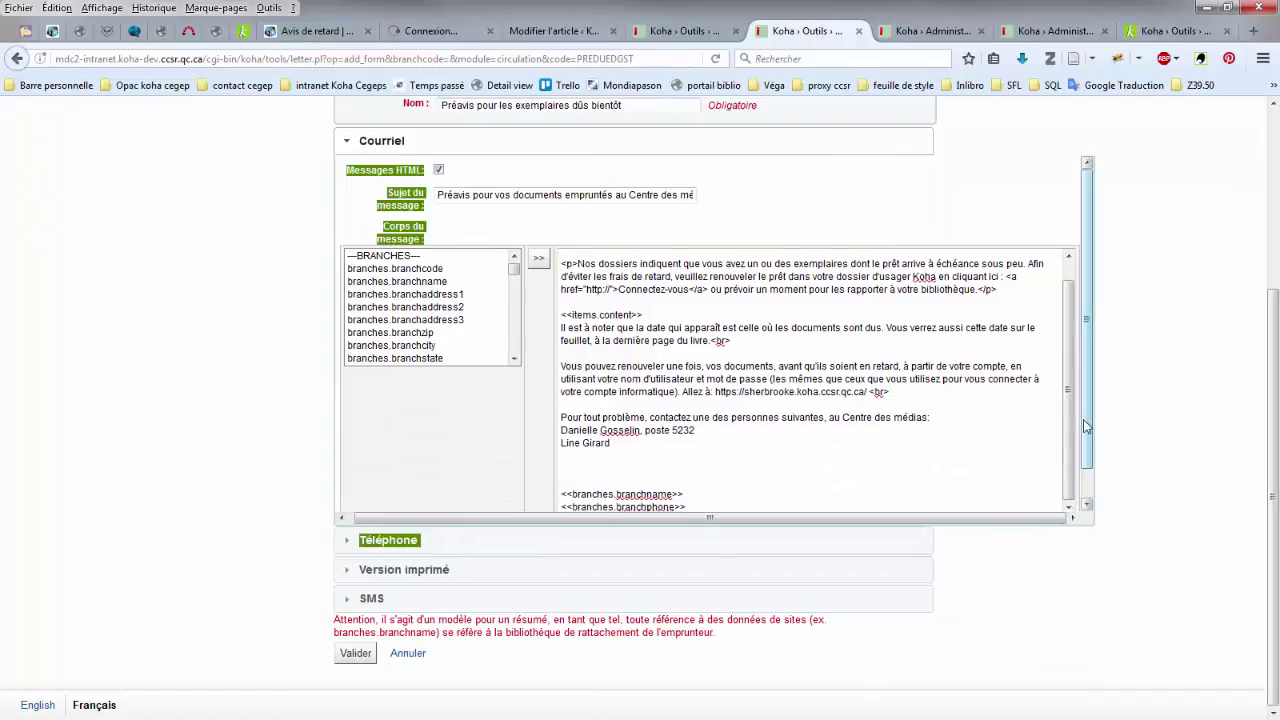
left_click(679, 424)
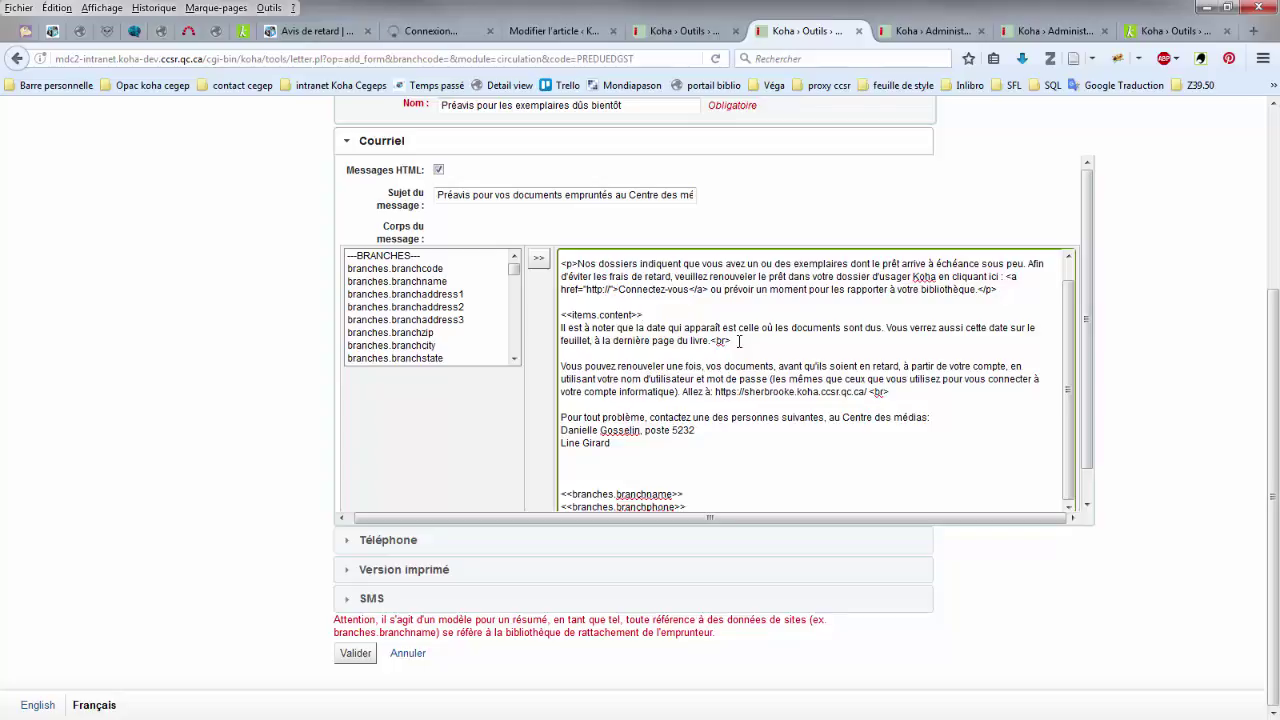
left_click(644, 315)
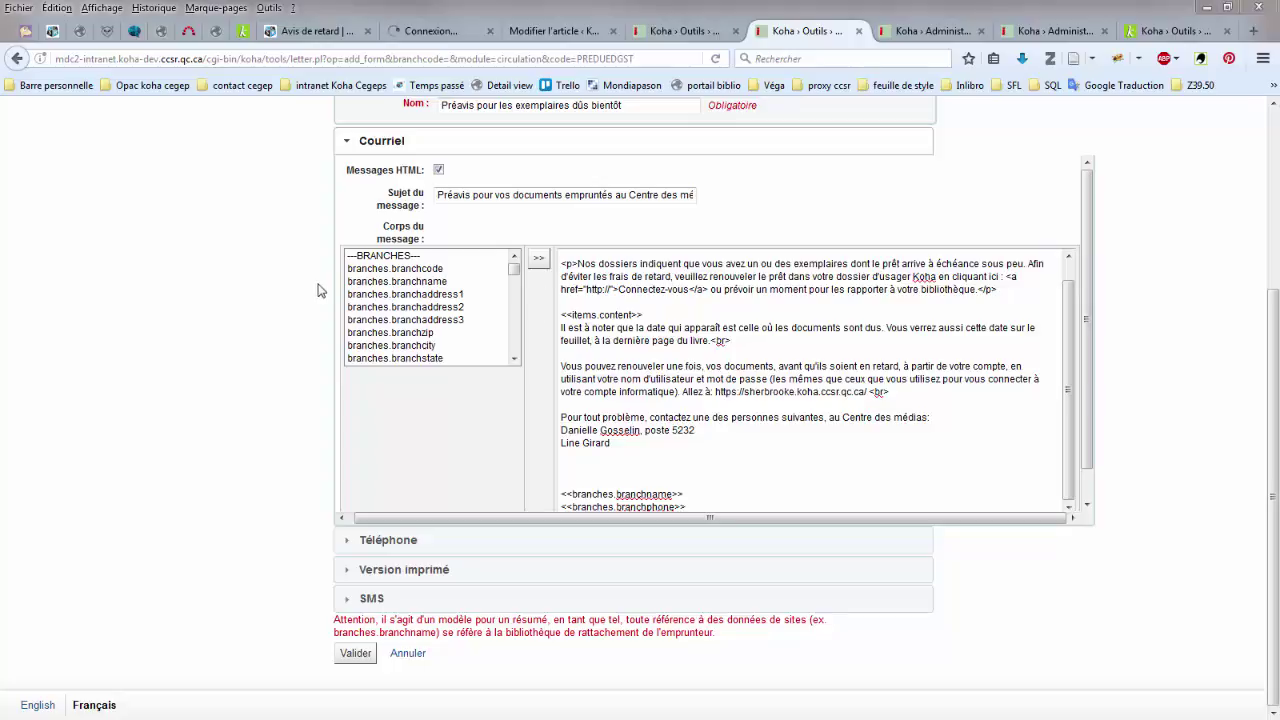